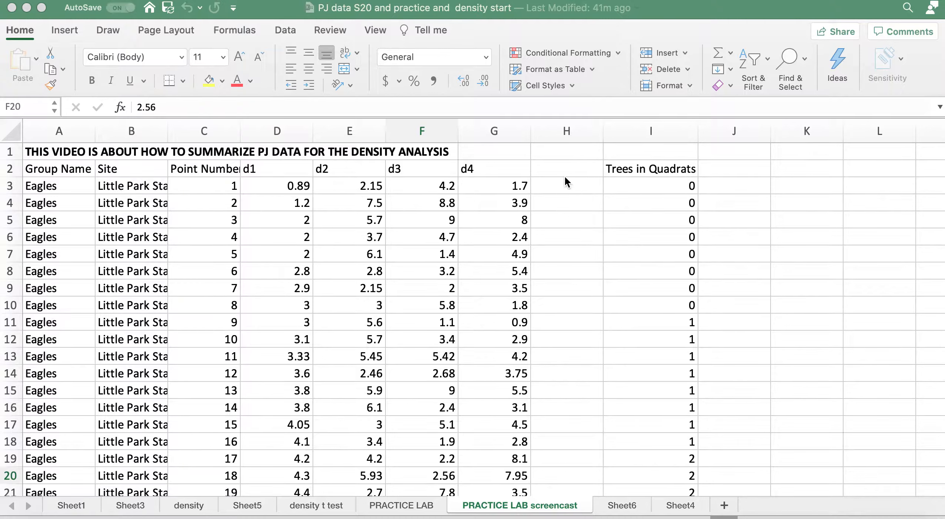
Move the Trees in Quadrats column from column I to column L and enter the header Abar in H2
click(646, 128)
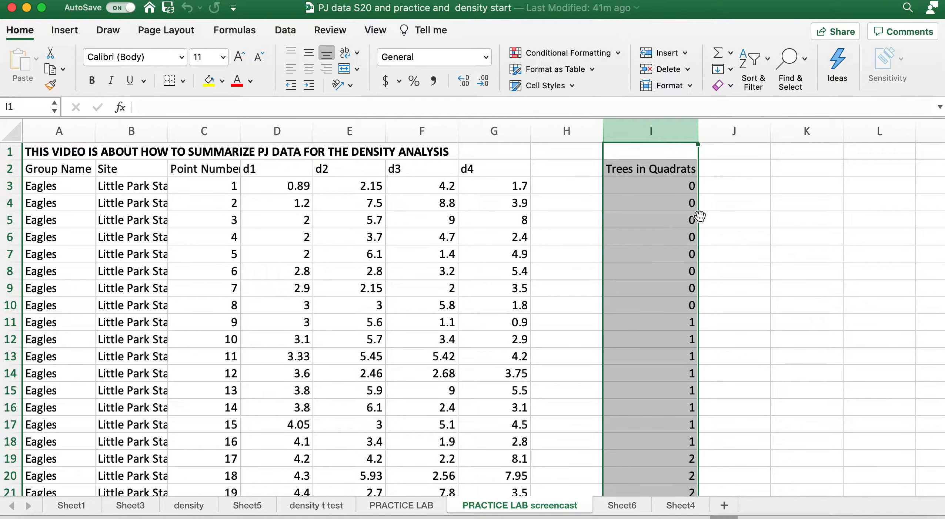
drag(700, 216, 865, 214)
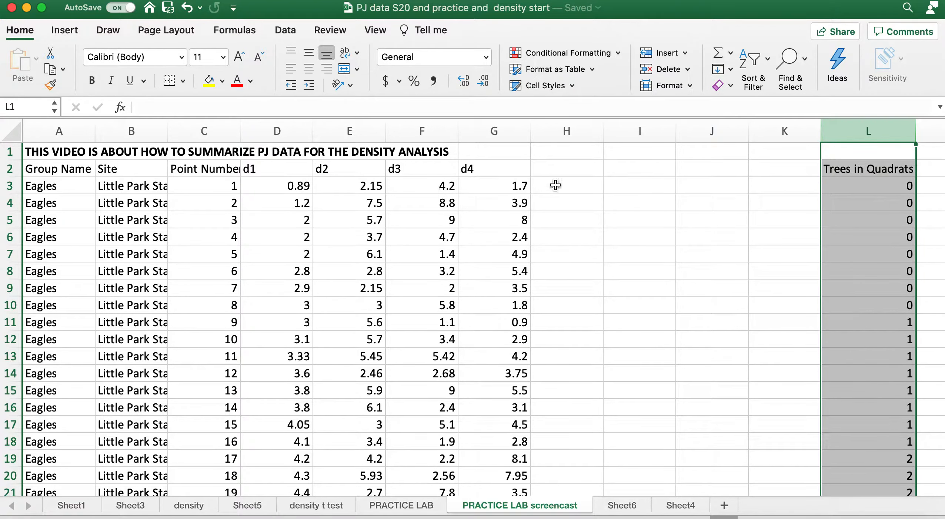
click(568, 177)
text(Abar)
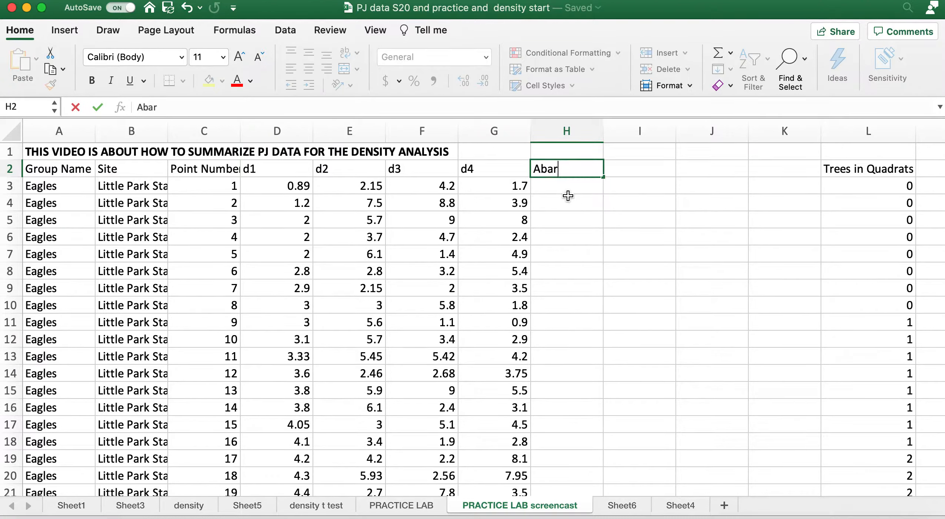
Calculate the average of the four distances D3:G3 in cell H3 with the AVERAGE function
click(567, 186)
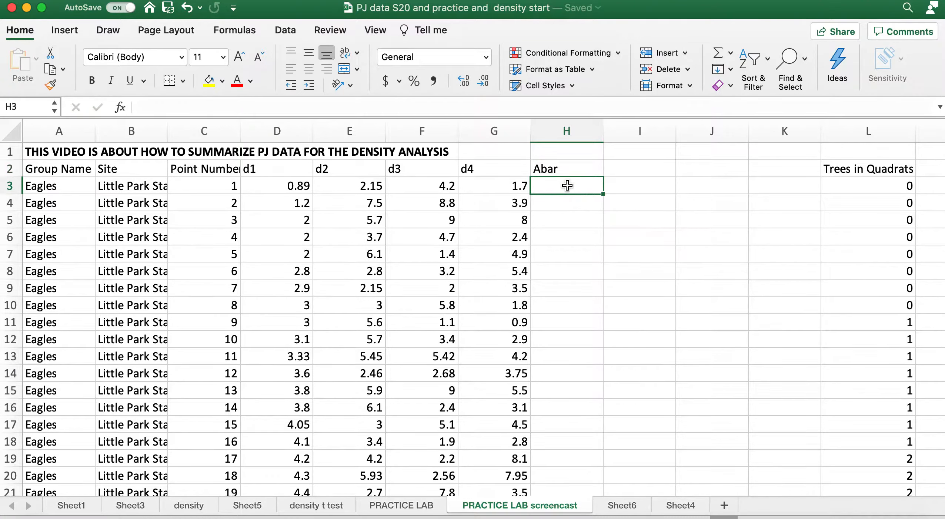
text(=av)
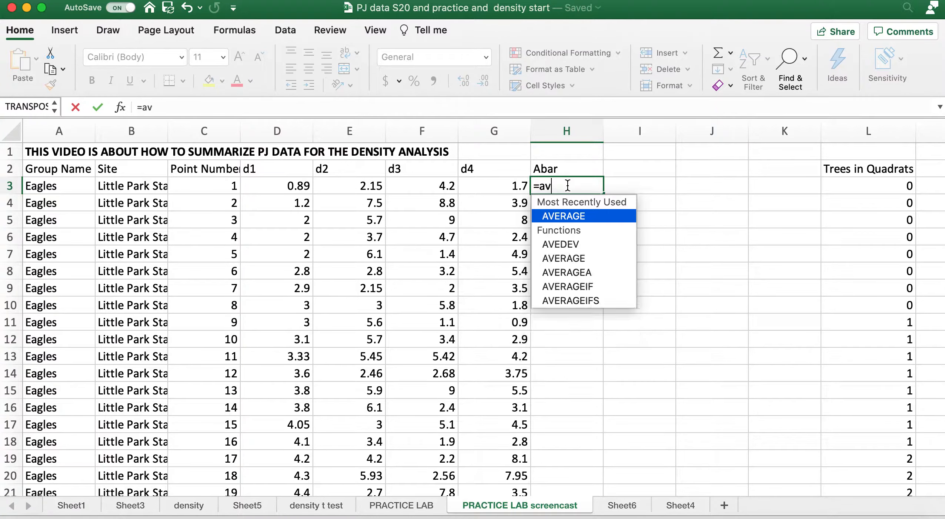
text(erage()
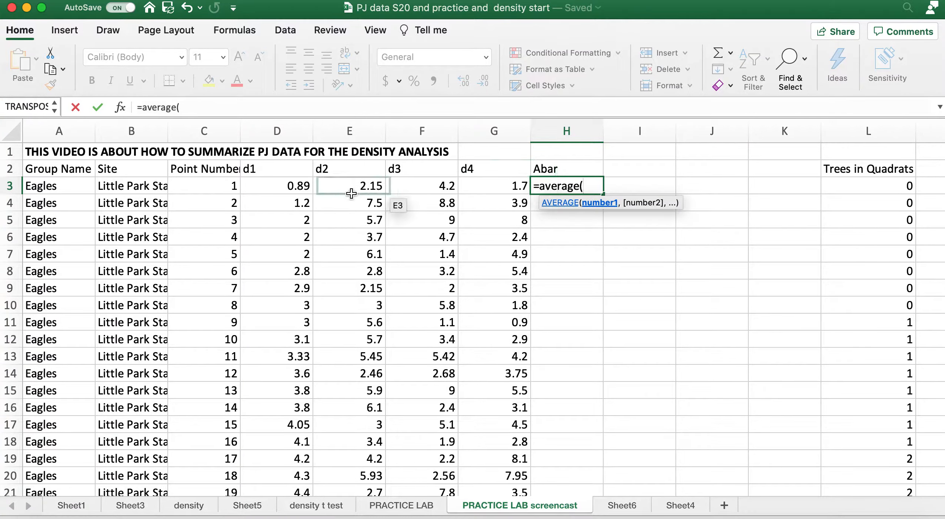
drag(299, 187, 506, 189)
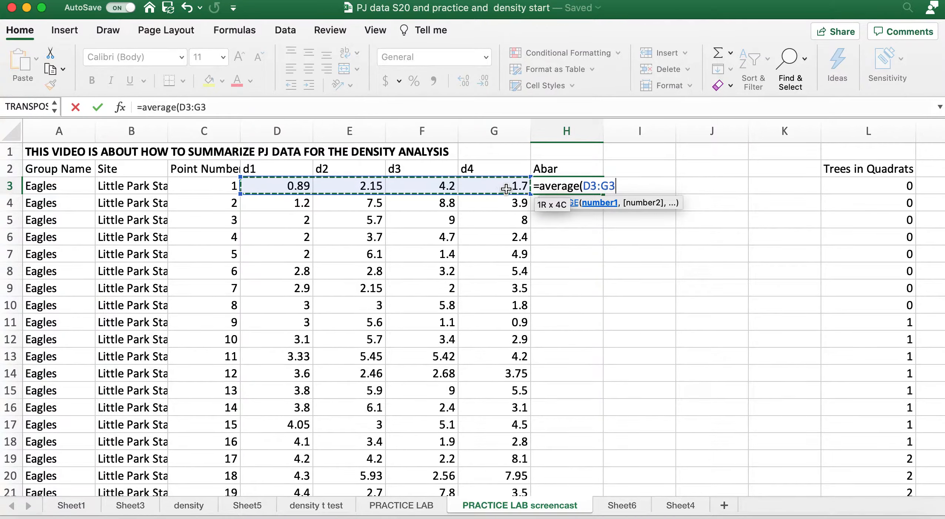
text())
key(Return)
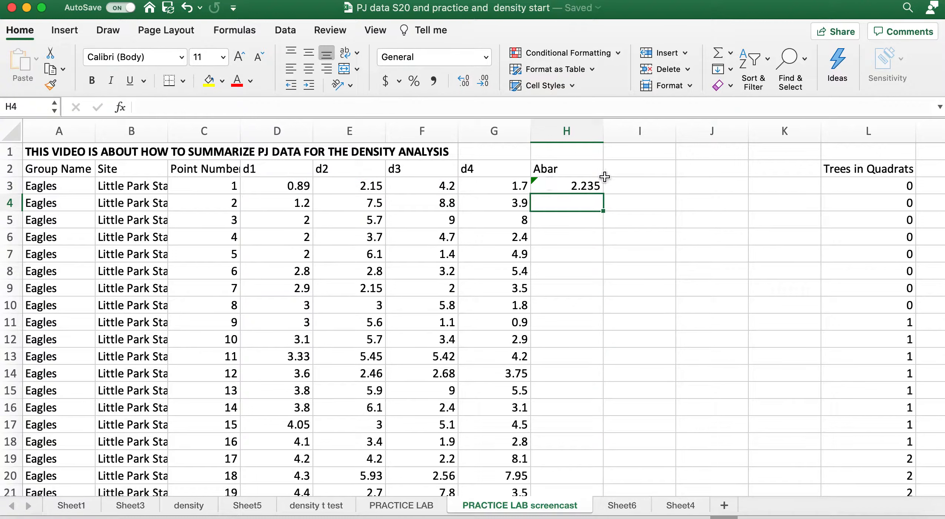
click(577, 189)
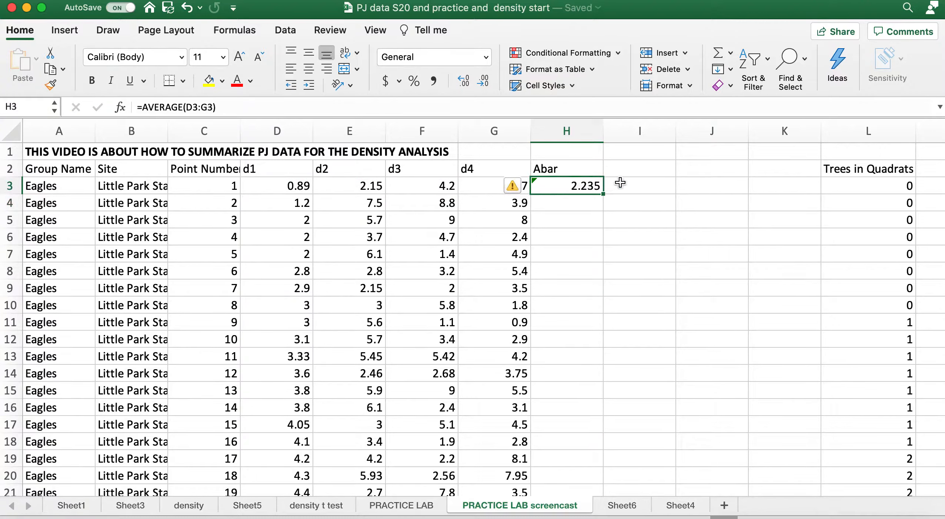
Enter the header Abar sq in cell I2
click(638, 183)
click(637, 169)
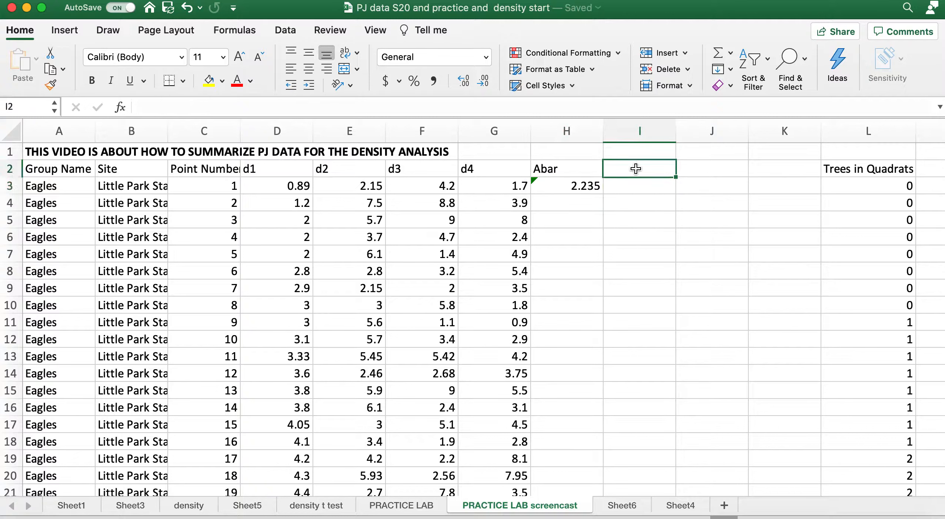
text(Abarr)
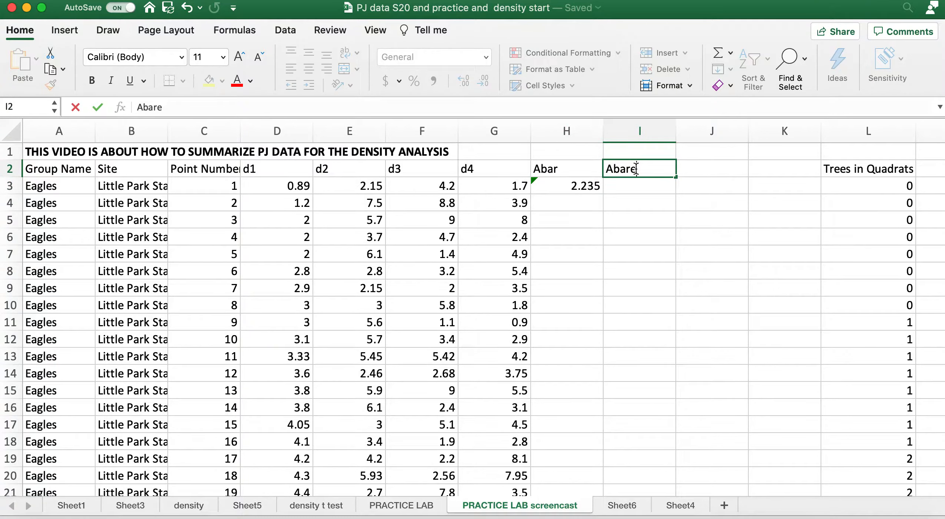
key(BackSpace)
text(sq)
Square the first point's Abar value in cell I3 with the formula =H3^2
click(637, 185)
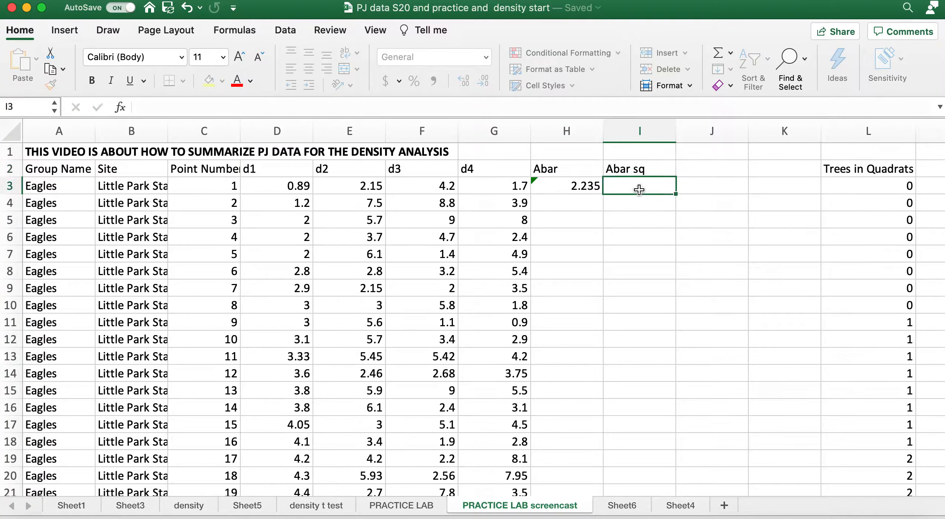
text(=)
click(579, 186)
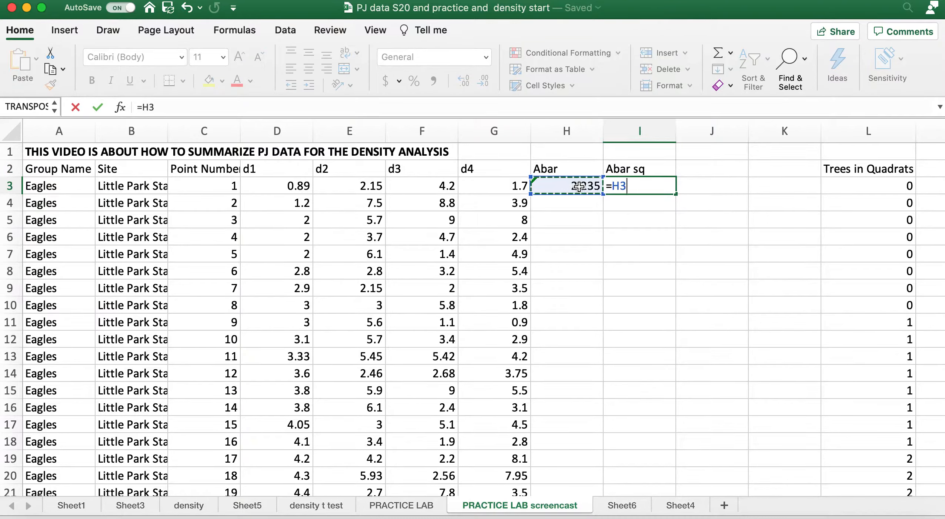
text(^2)
key(Return)
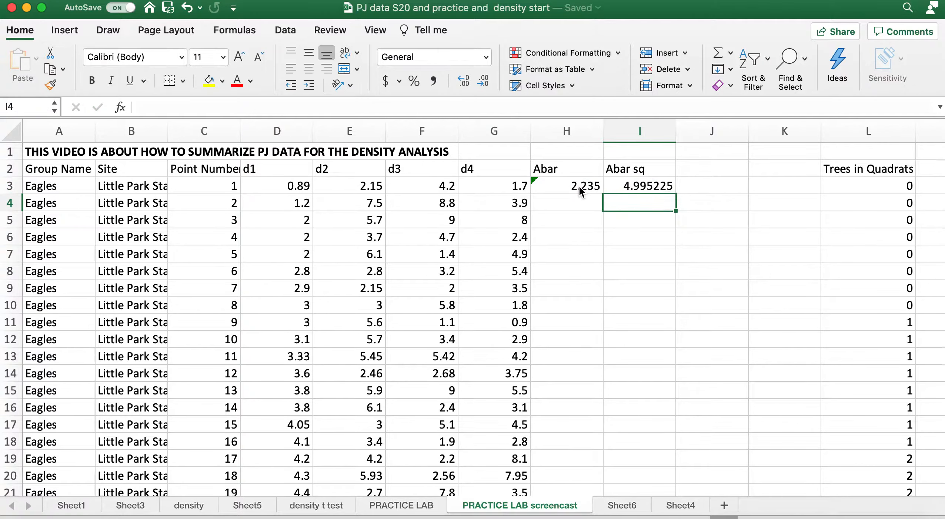
click(592, 196)
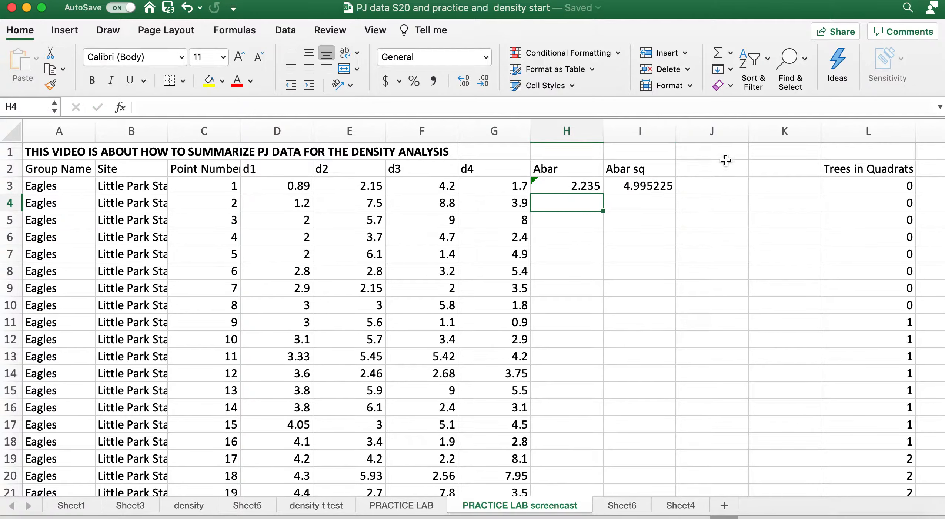
Enter the text header 1/abar sq in cell J2
click(717, 169)
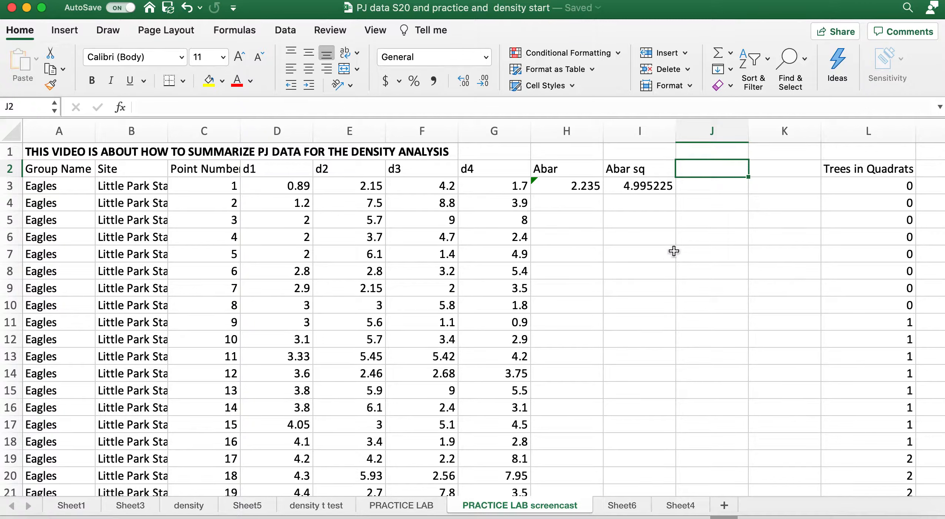
text(=1)
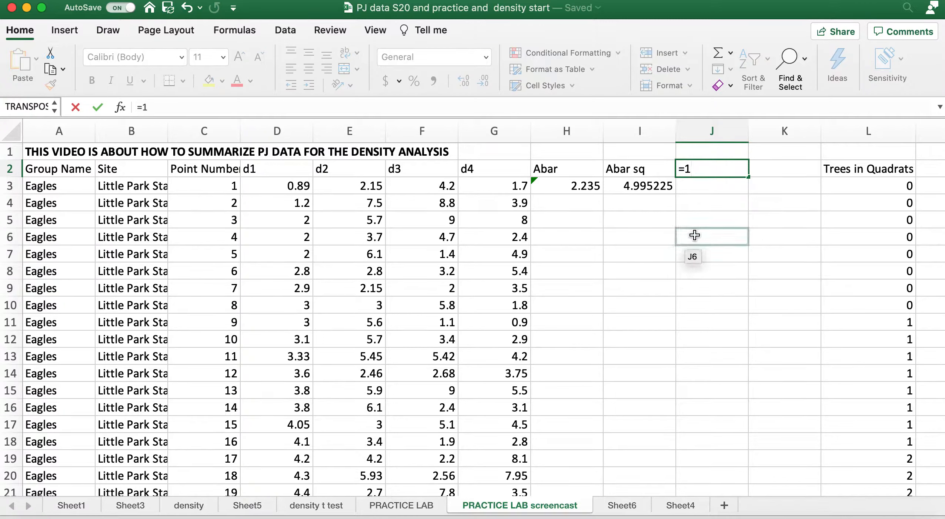
text(/)
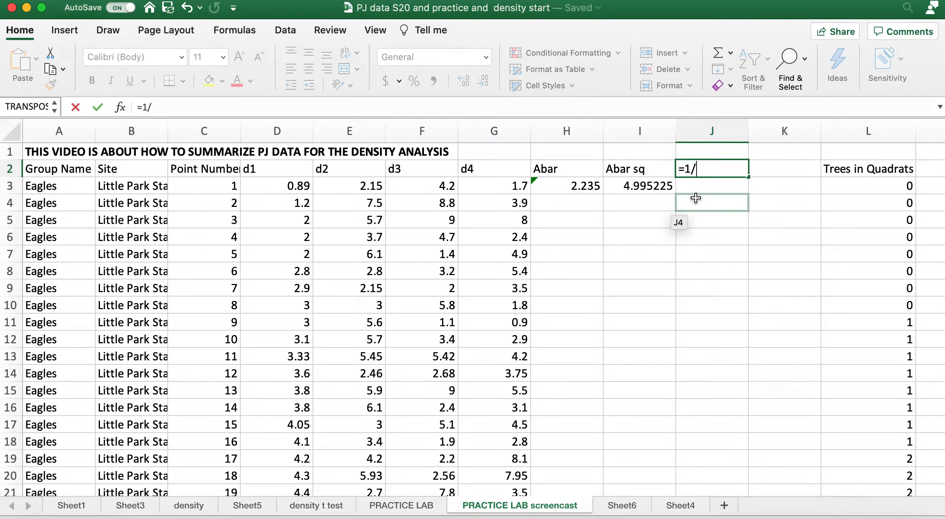
key(BackSpace)
key(BackSpace)
key(BackSpace)
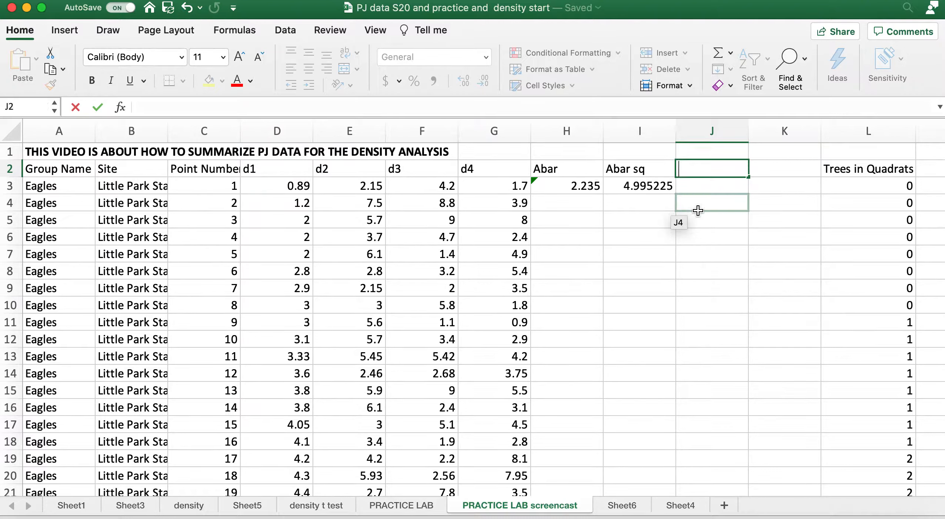
text(1/abar)
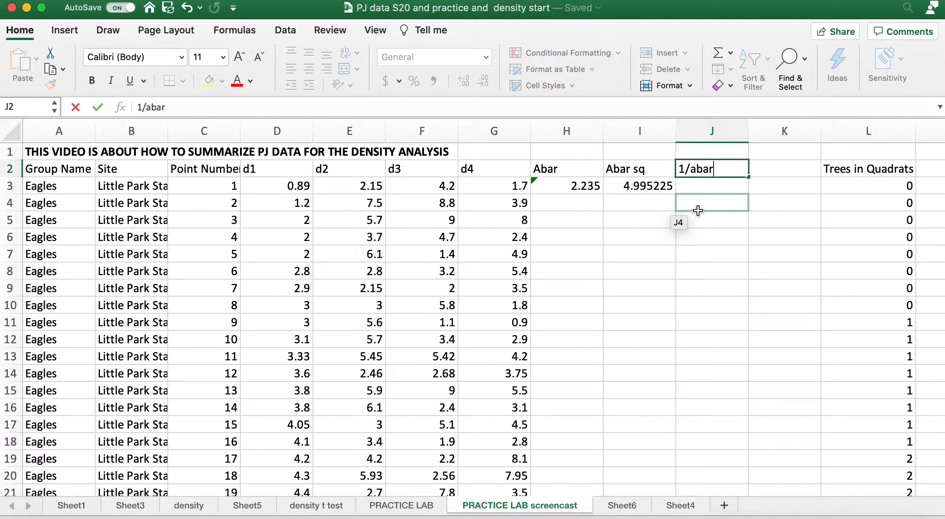
text( sq)
Calculate the reciprocal of the squared average in cell J3 with the formula =1/I3
click(702, 191)
text(=)
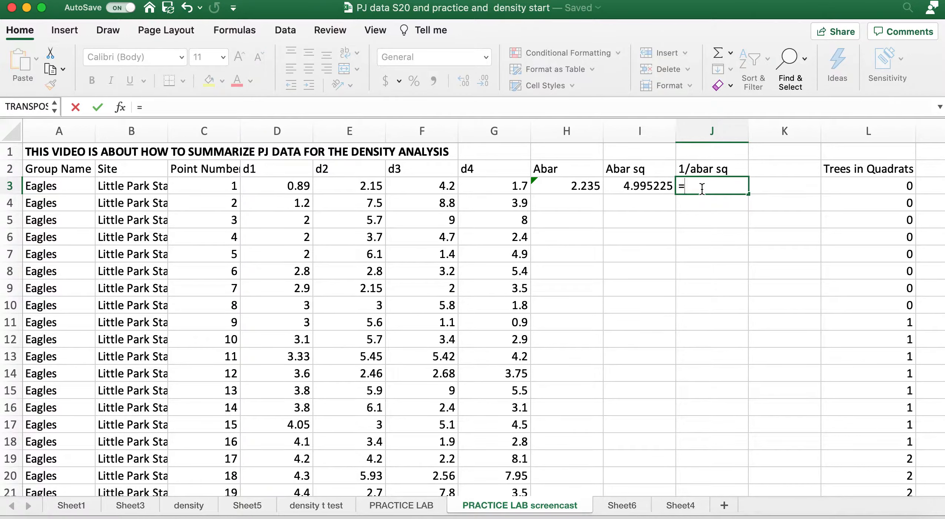
text(1/)
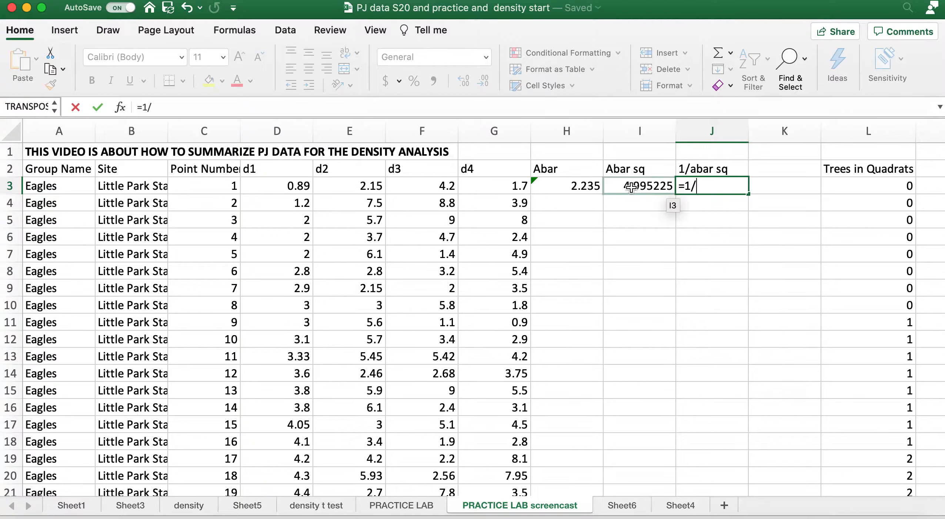
click(631, 187)
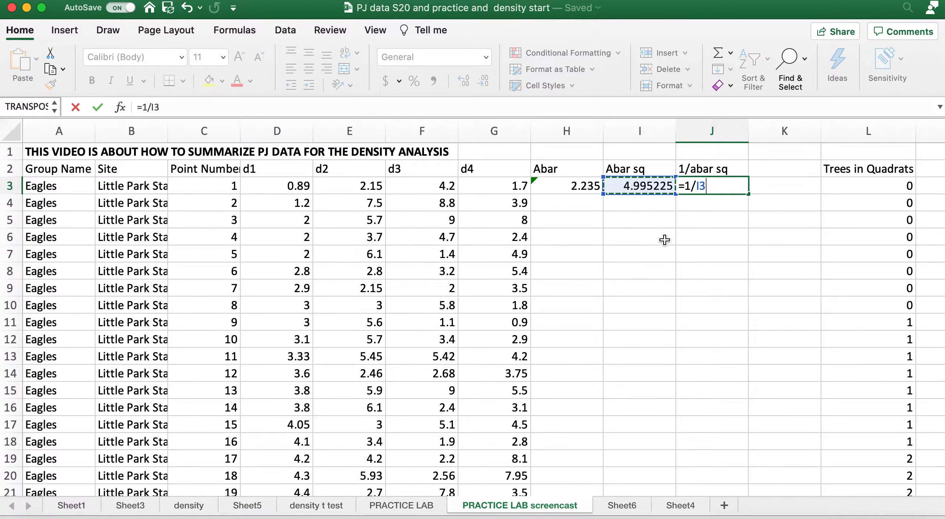
key(Return)
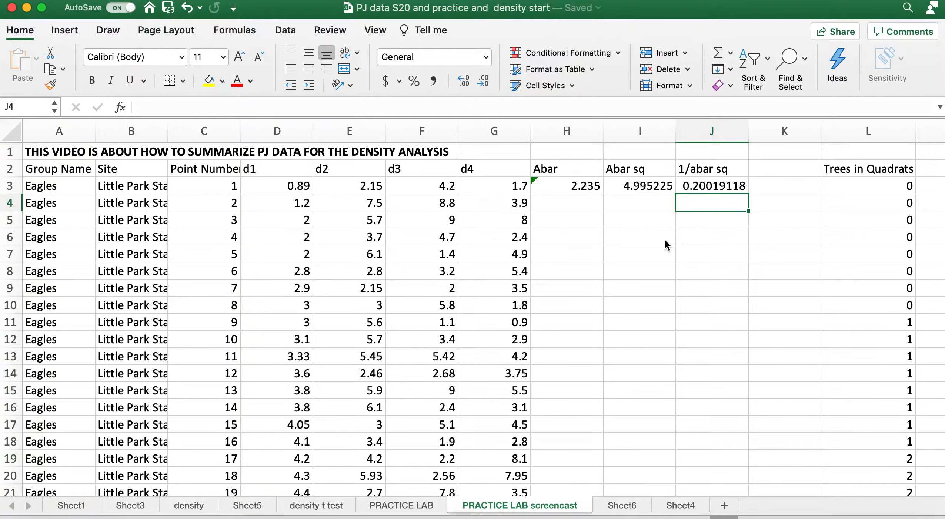
click(712, 187)
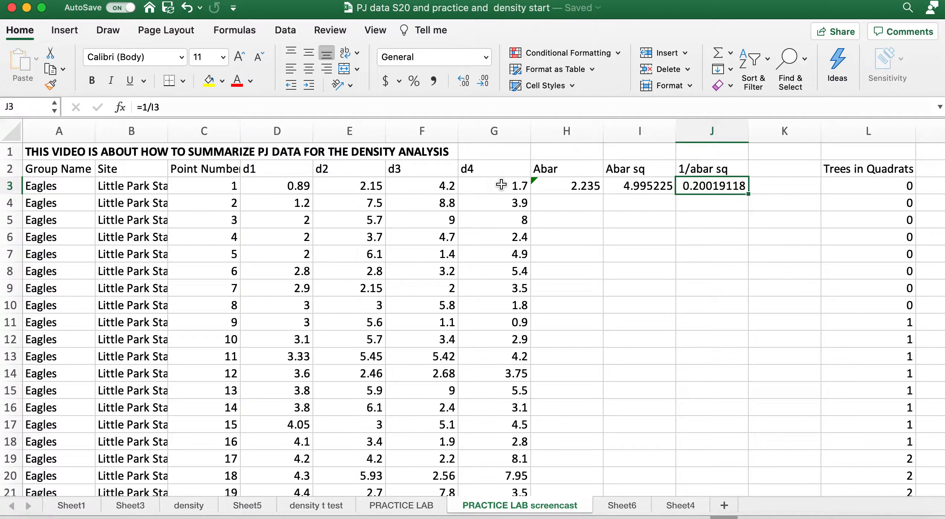
Fill the Abar, Abar sq and 1/abar sq formulas from H3:J3 down to row 41
click(556, 187)
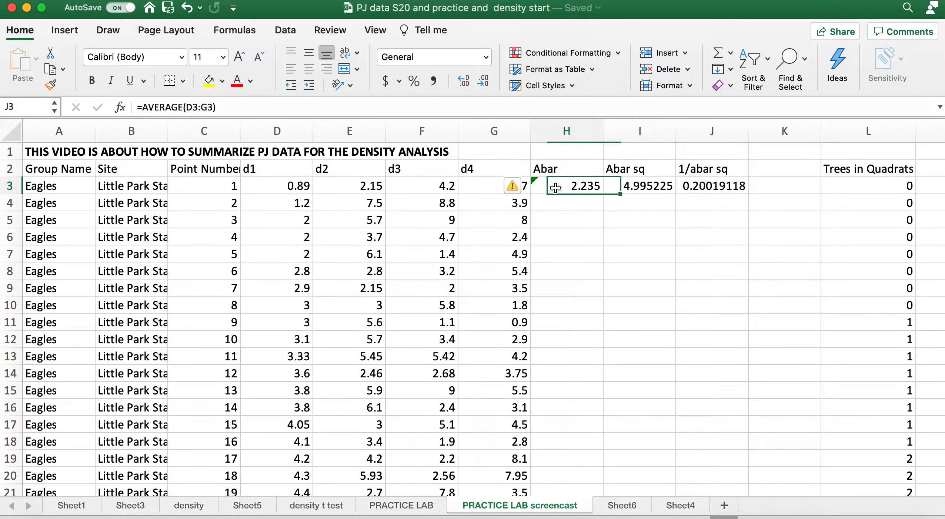
drag(555, 188, 743, 452)
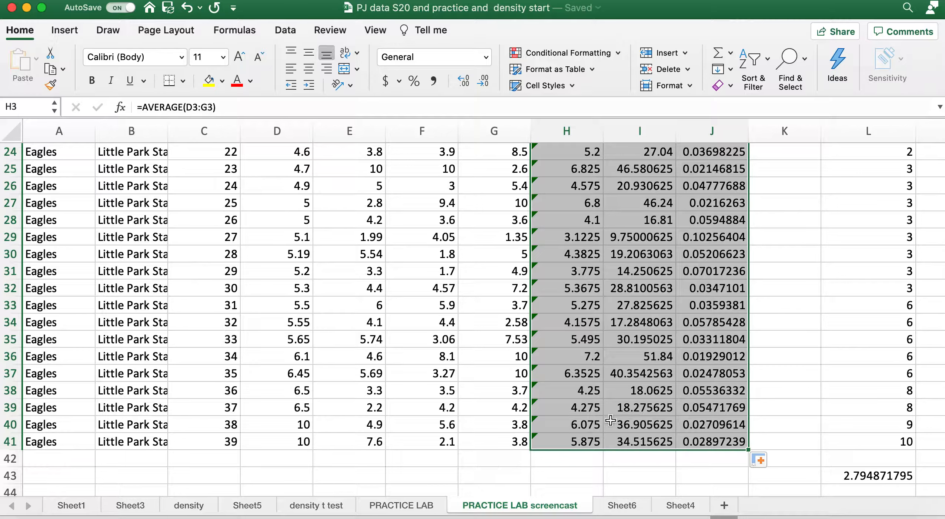
scroll(611, 420, up, 10)
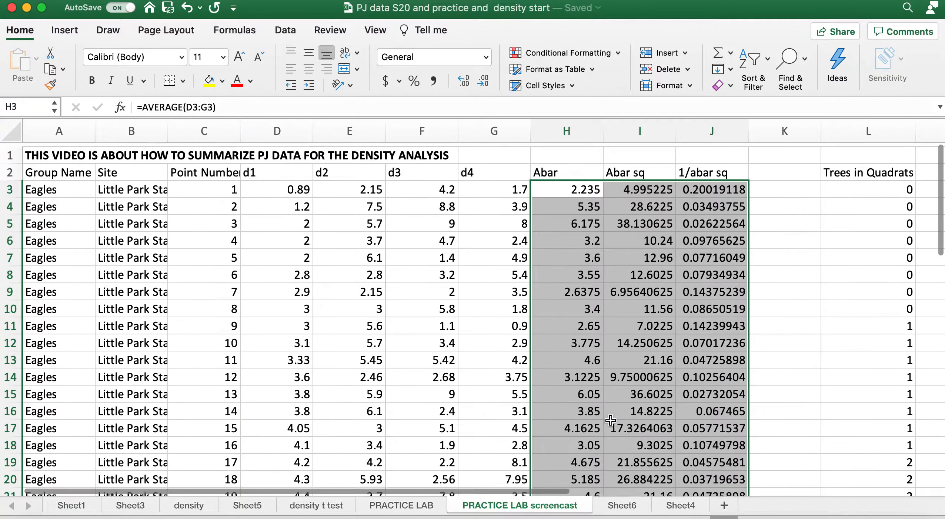
click(715, 195)
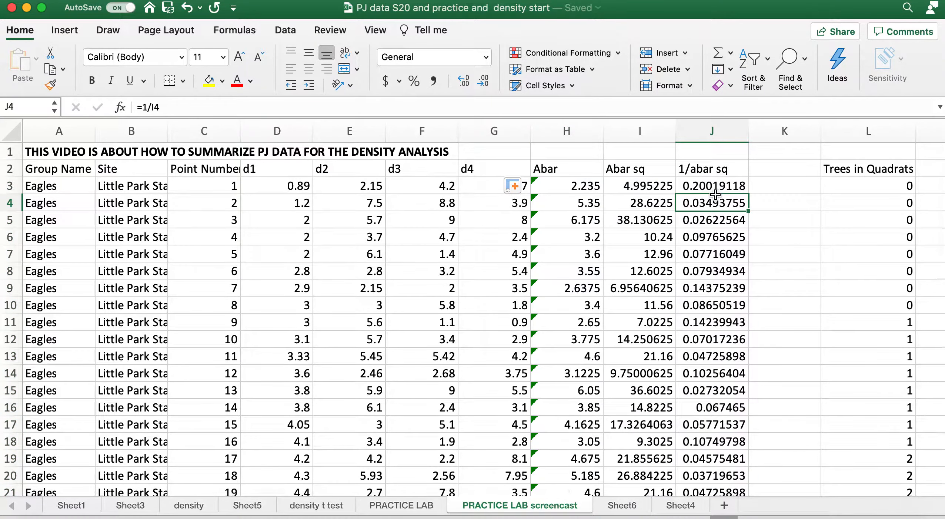
click(716, 186)
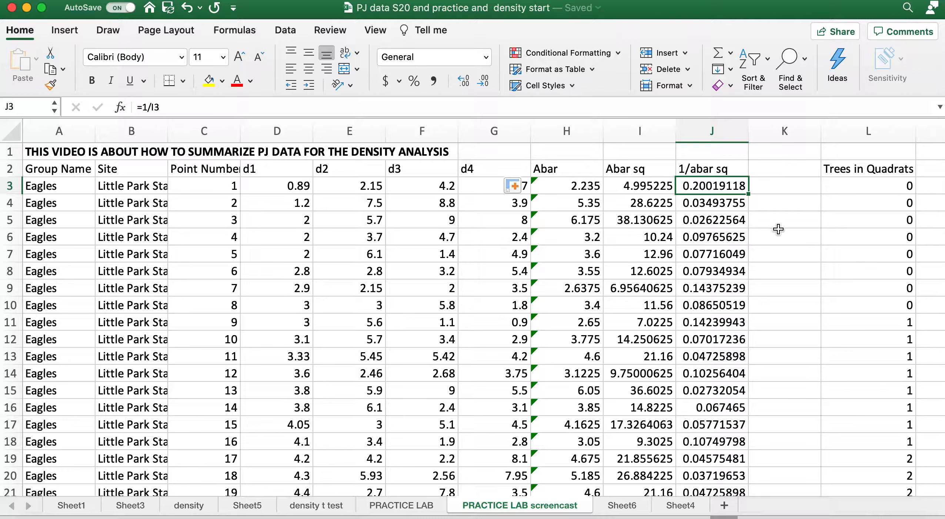
Move the Trees in Quadrats column from column L to column N, and select cell K2
click(846, 127)
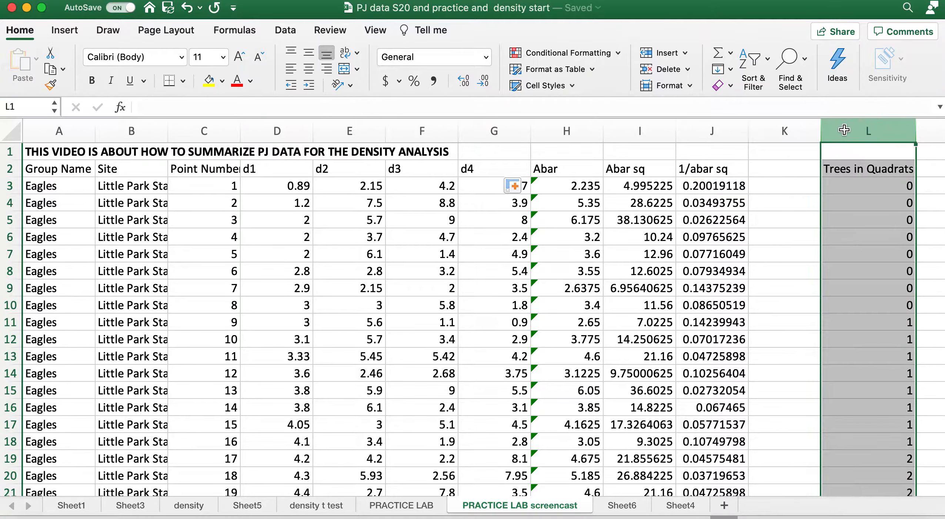
click(919, 226)
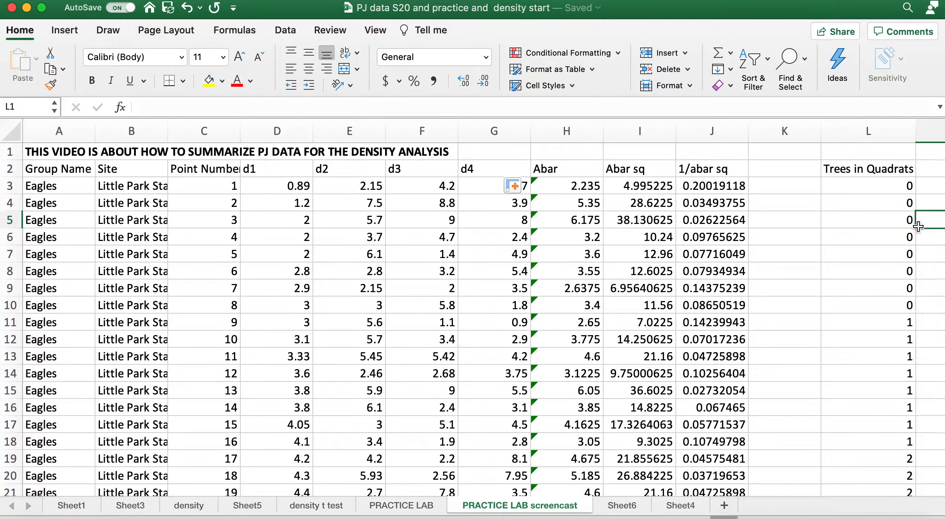
click(863, 134)
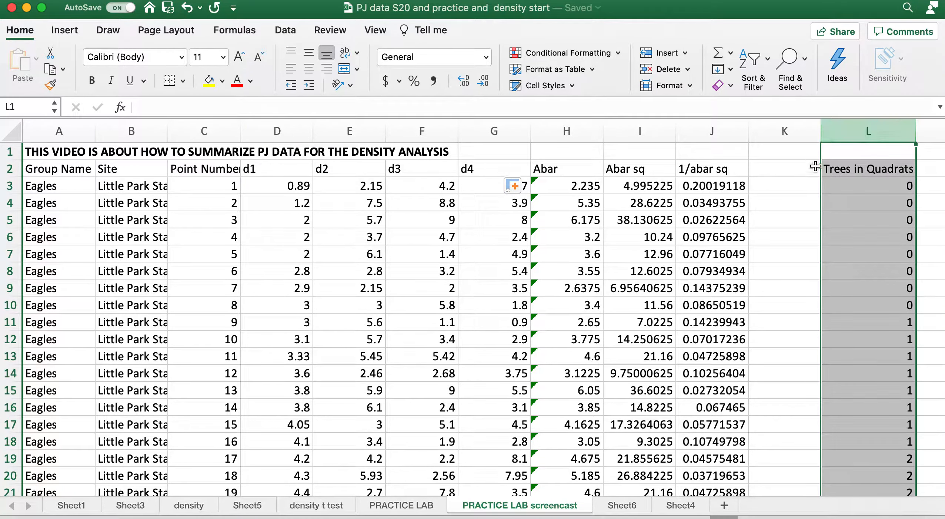
scroll(803, 194, right, 5)
drag(916, 170, 471, 205)
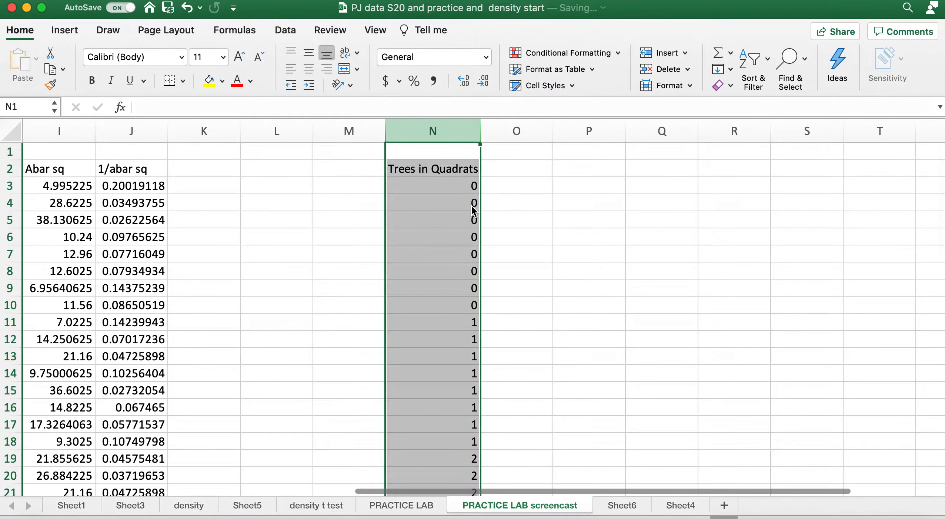
click(217, 172)
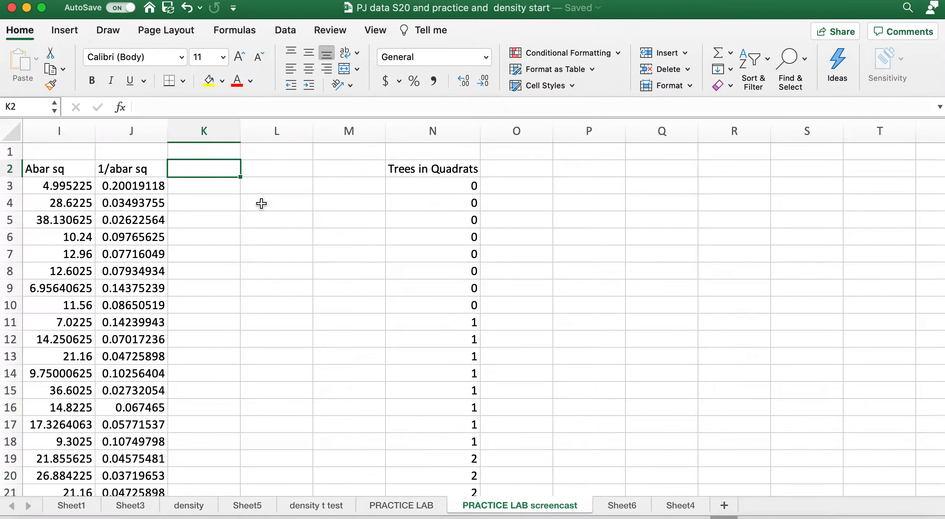
Enter the label average 1/abar in cell K2 and widen column K to fit it
scroll(262, 203, left, 3)
scroll(261, 203, left, 3)
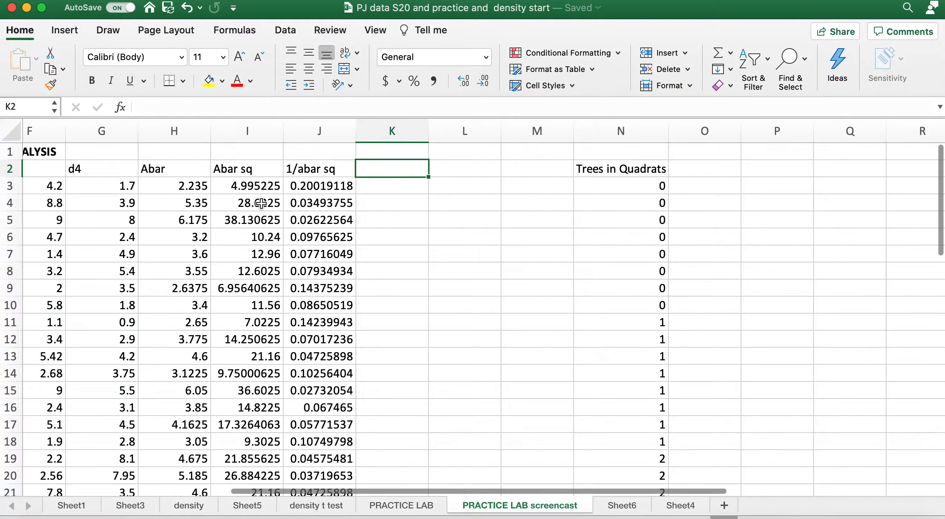
text(aver)
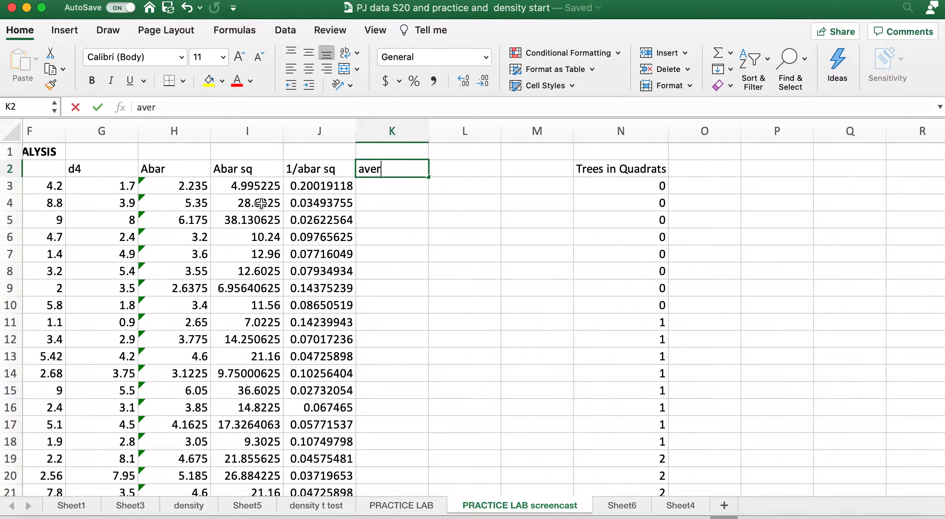
text(age Ab)
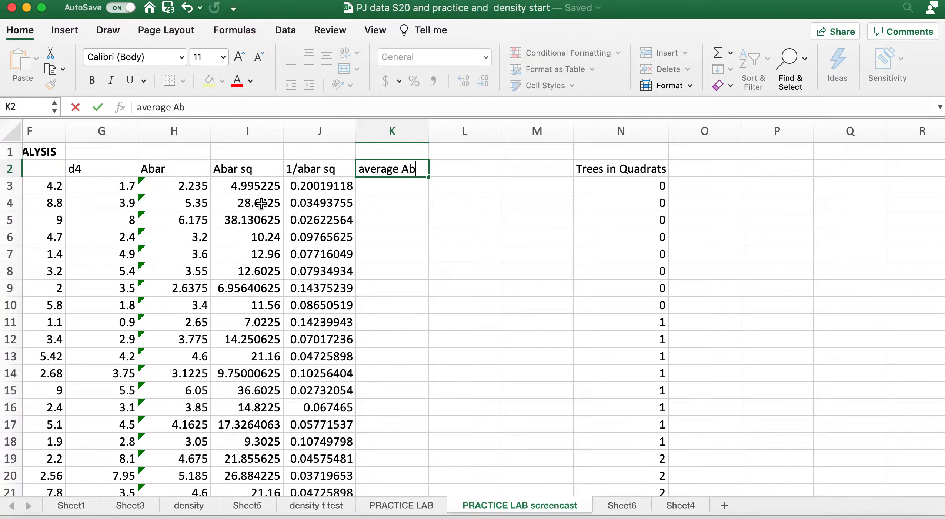
text(ars)
key(BackSpace)
key(BackSpace)
key(BackSpace)
key(BackSpace)
key(BackSpace)
text(1a)
key(BackSpace)
text(/ba)
key(BackSpace)
key(BackSpace)
text(abr)
text(ar)
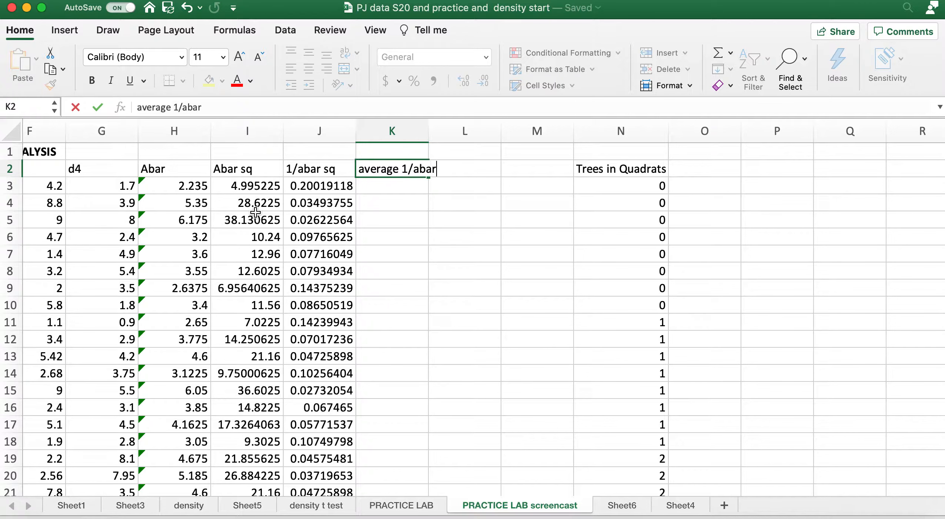
click(444, 224)
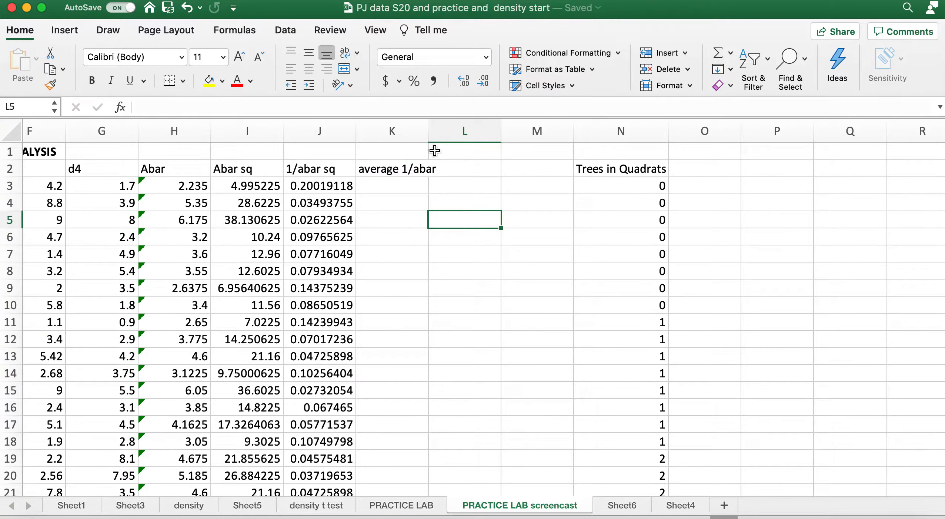
drag(429, 131, 454, 131)
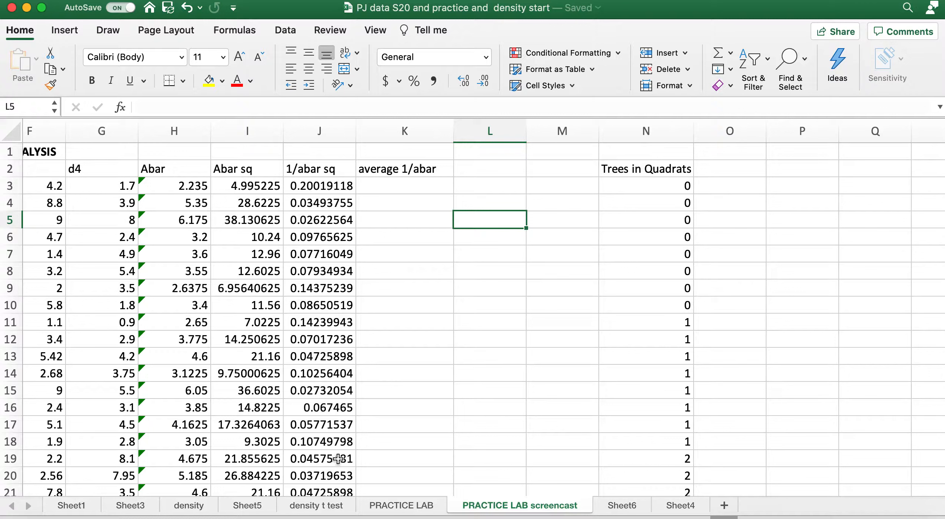
Enter the statistic labels n, stdev, var, SEM and 2*SEM in cells K3 to K7
click(412, 184)
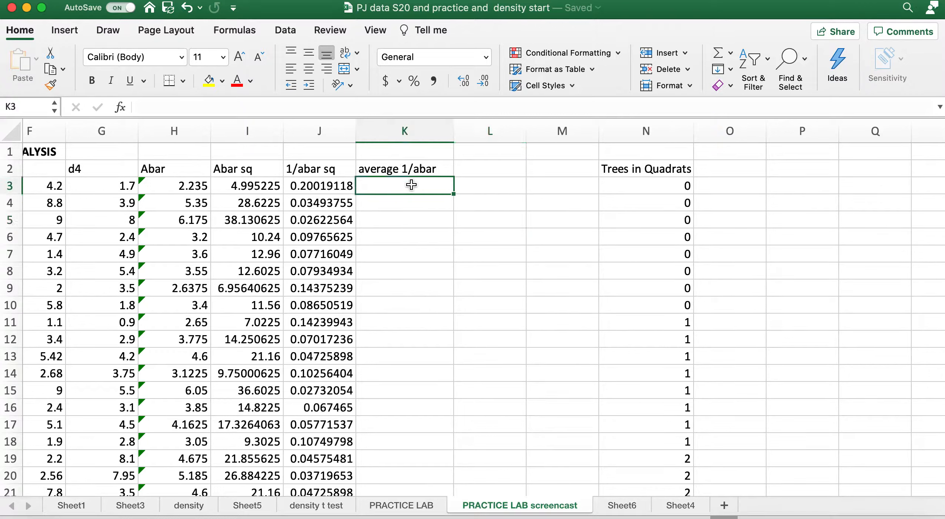
text(n)
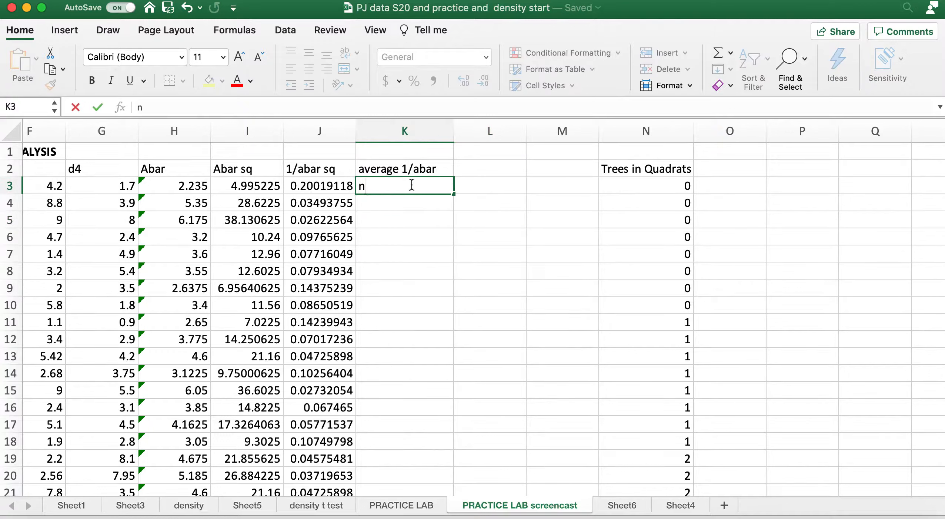
click(404, 205)
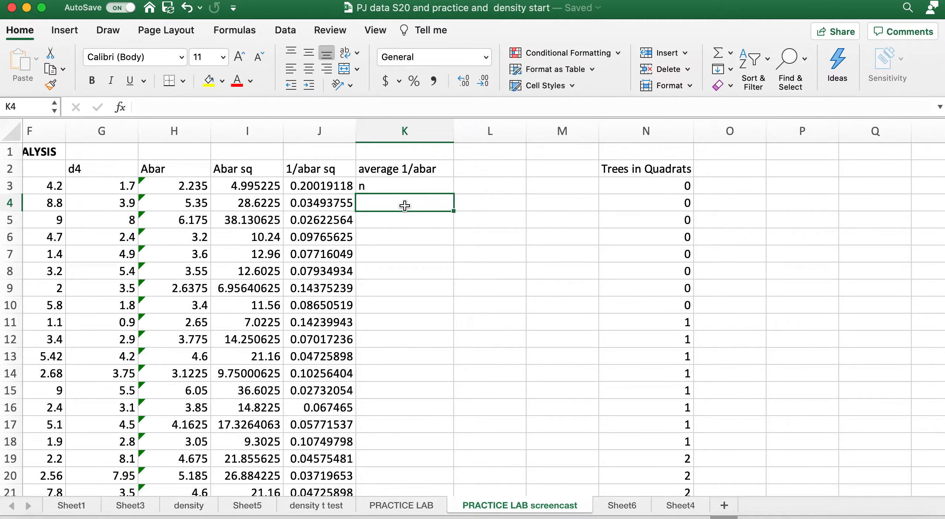
text(stdev)
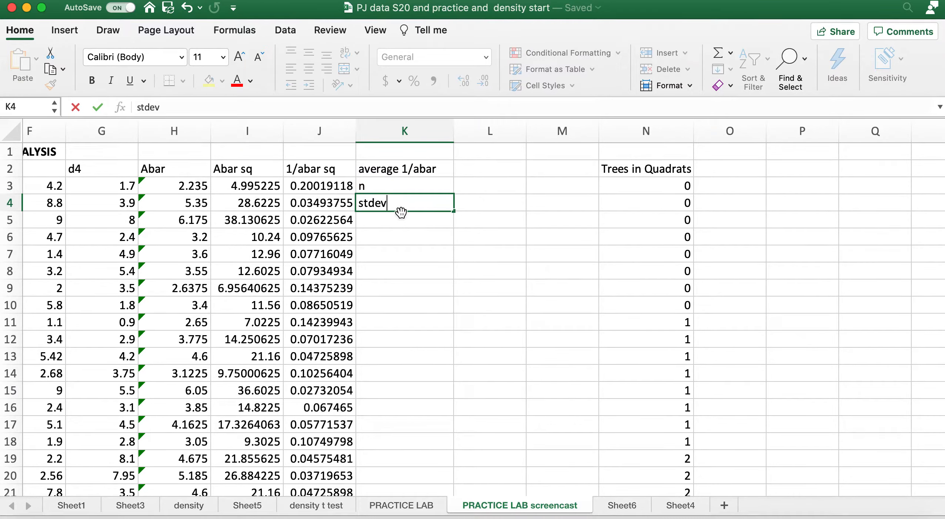
click(395, 219)
text(var)
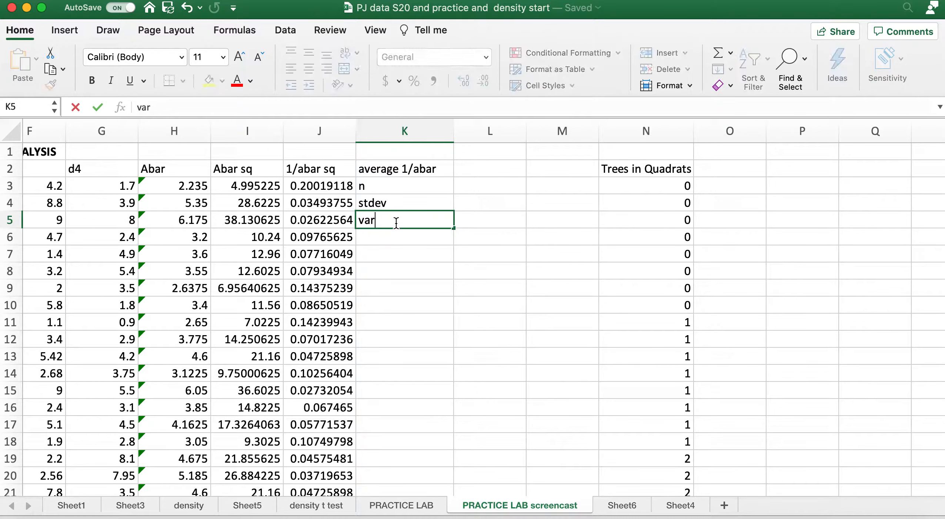
click(386, 240)
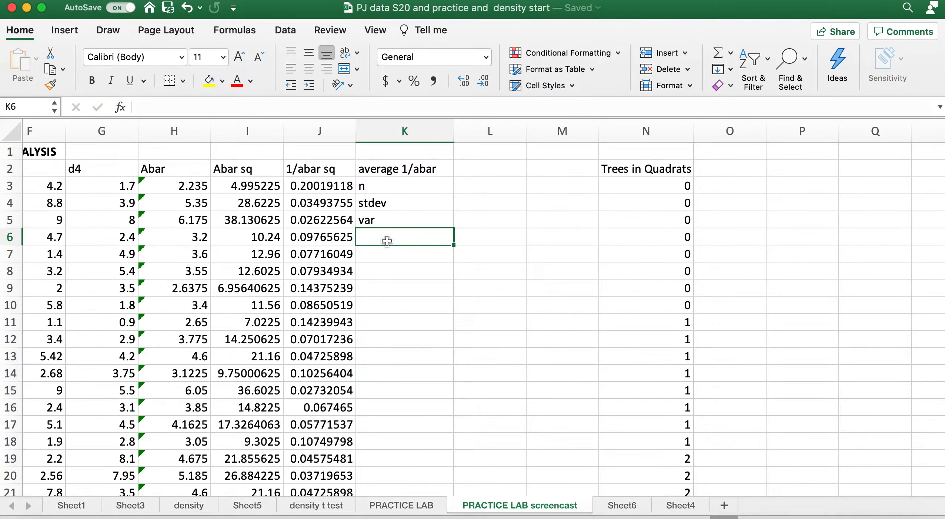
text(s)
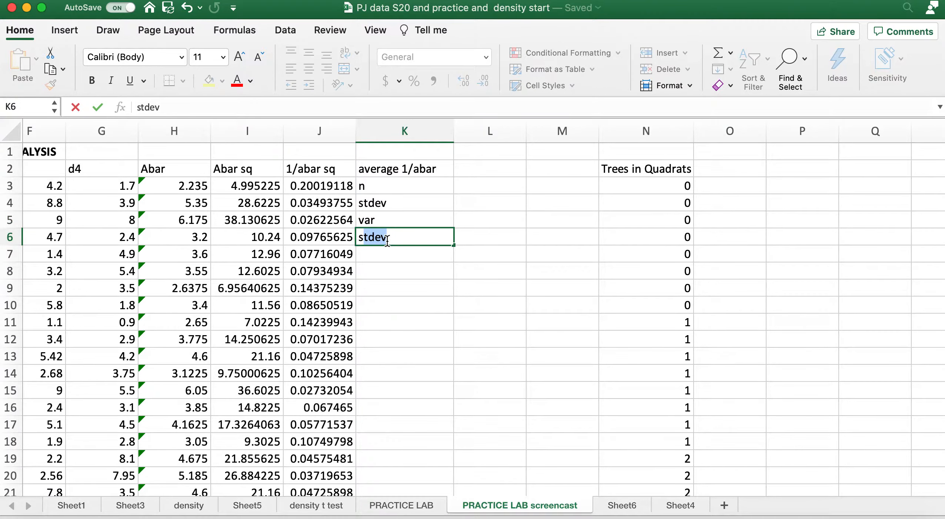
key(BackSpace)
key(BackSpace)
text(SEM)
key(Return)
text(2*SEM)
Calculate the average of the 1/abar sq column in cell L2 with the formula =average(J3:J41)
click(394, 186)
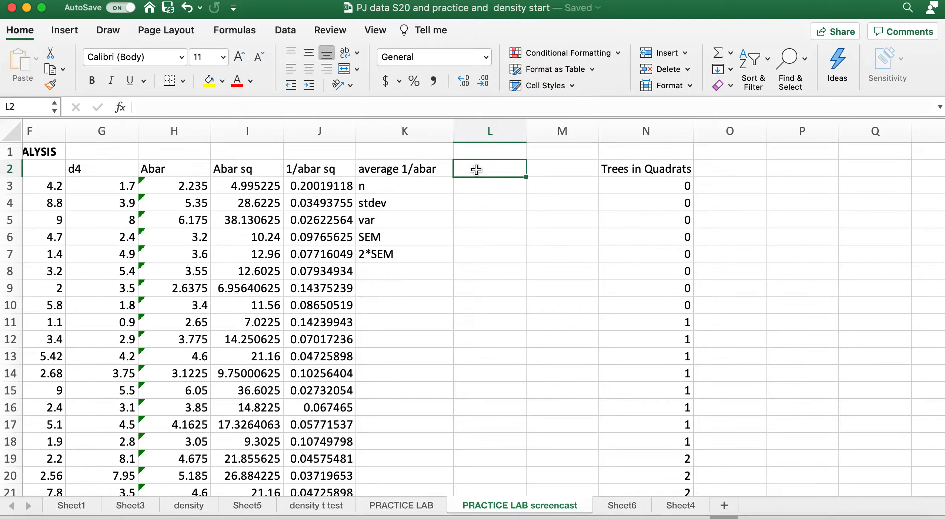
text(=)
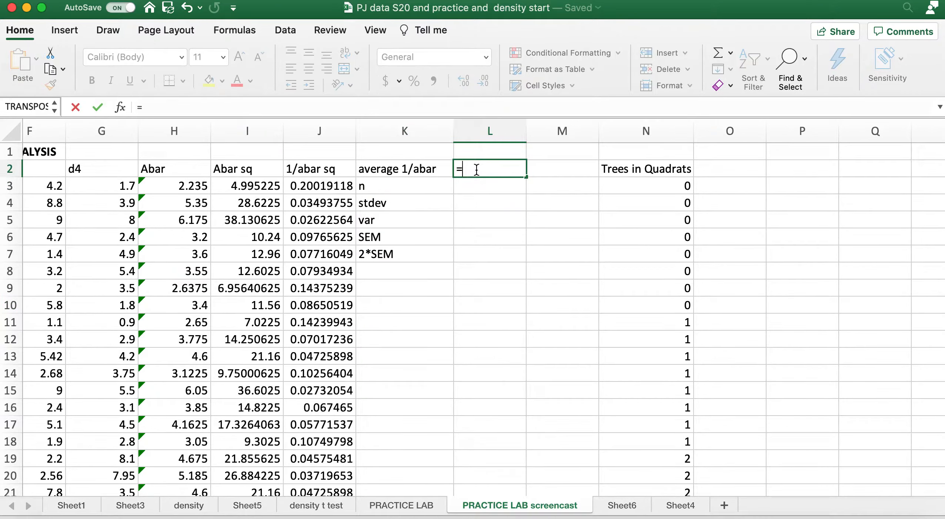
text(average()
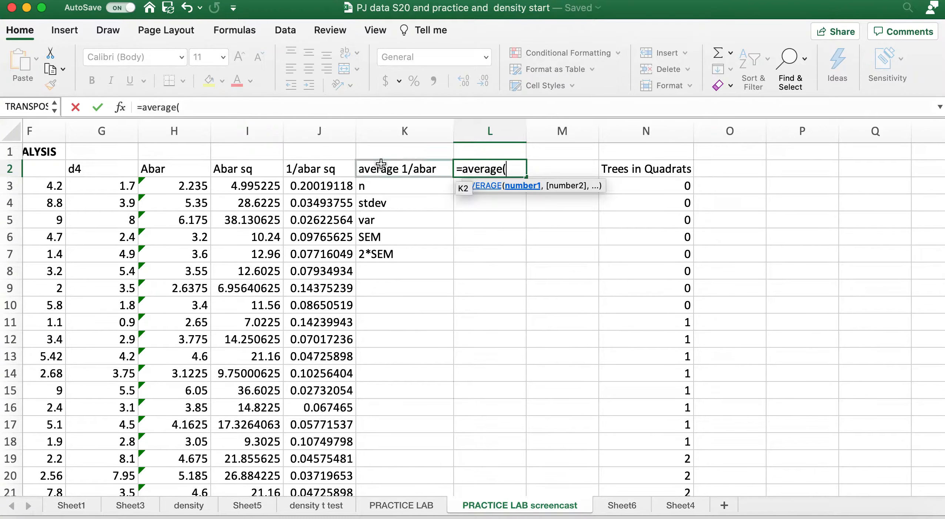
drag(298, 185, 302, 464)
text())
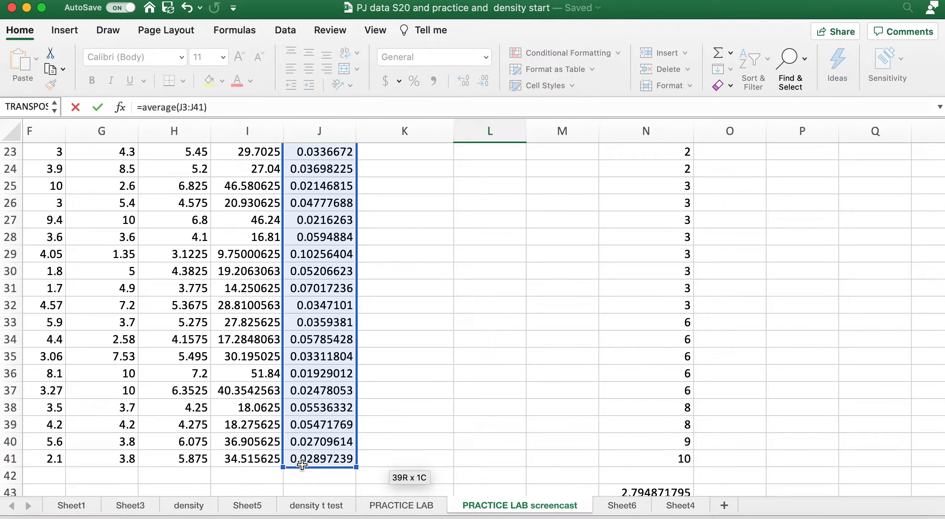
scroll(417, 362, up, 10)
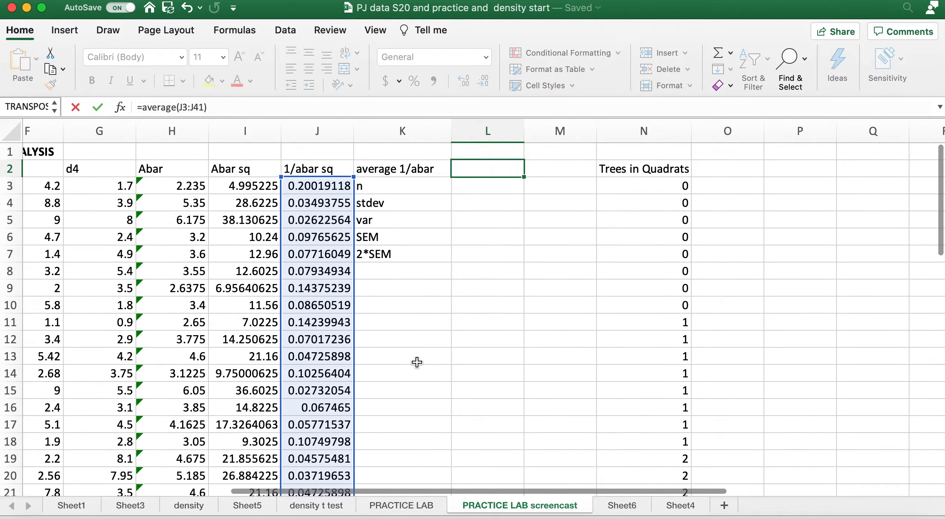
key(Return)
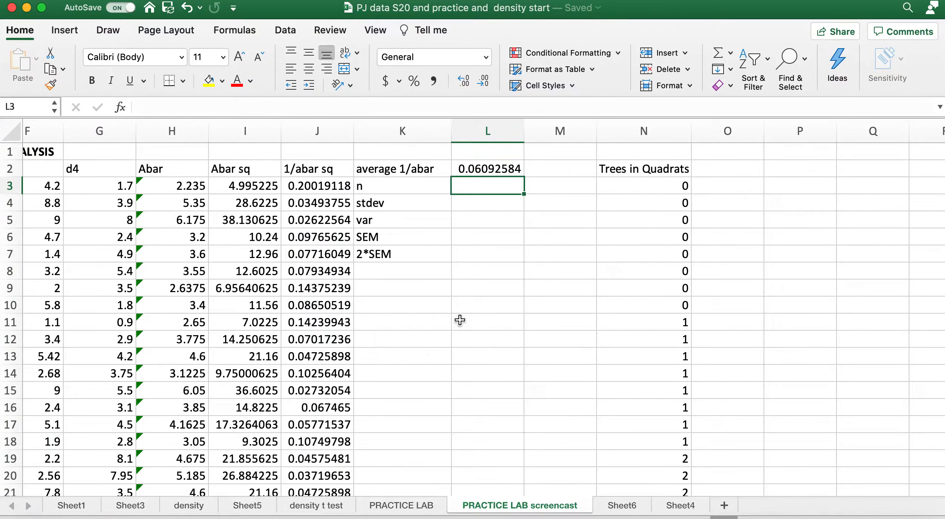
Check the last point number in the data and enter the sample size 39 in cell L3
scroll(460, 319, left, 3)
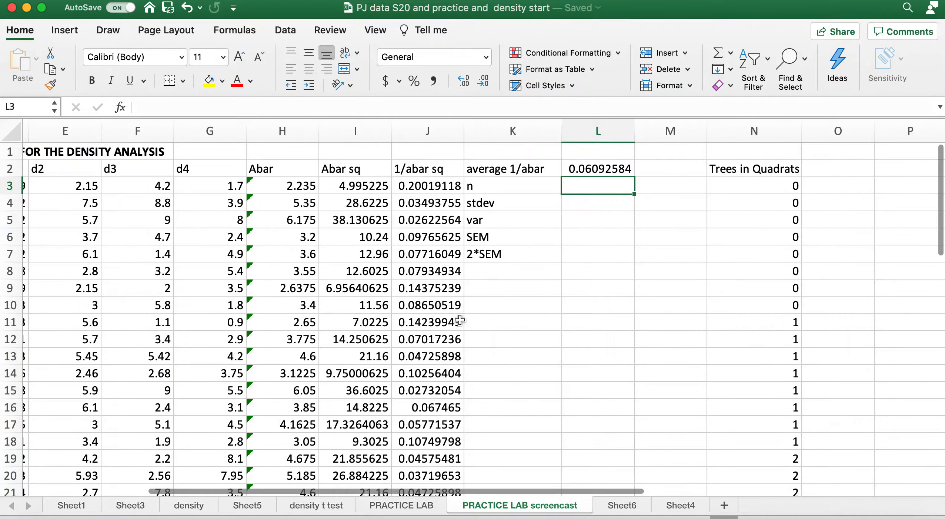
scroll(460, 320, left, 5)
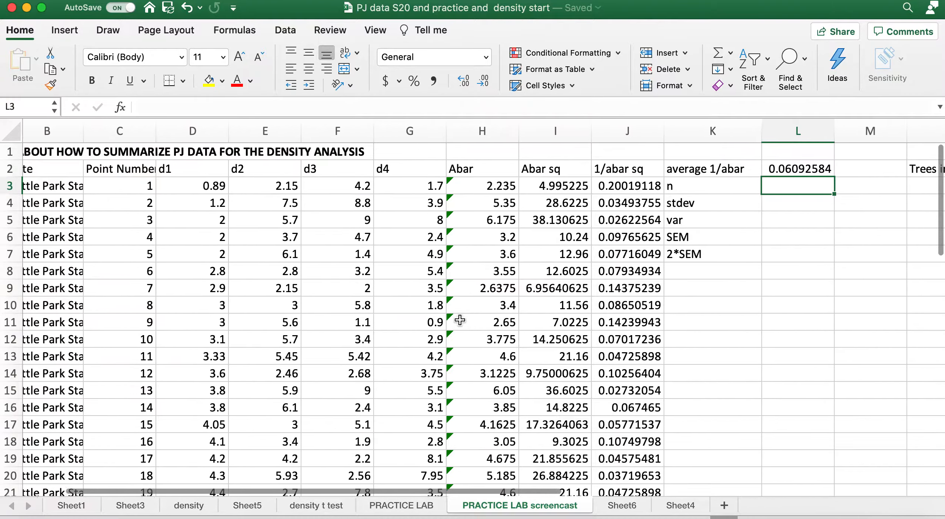
scroll(460, 319, left, 2)
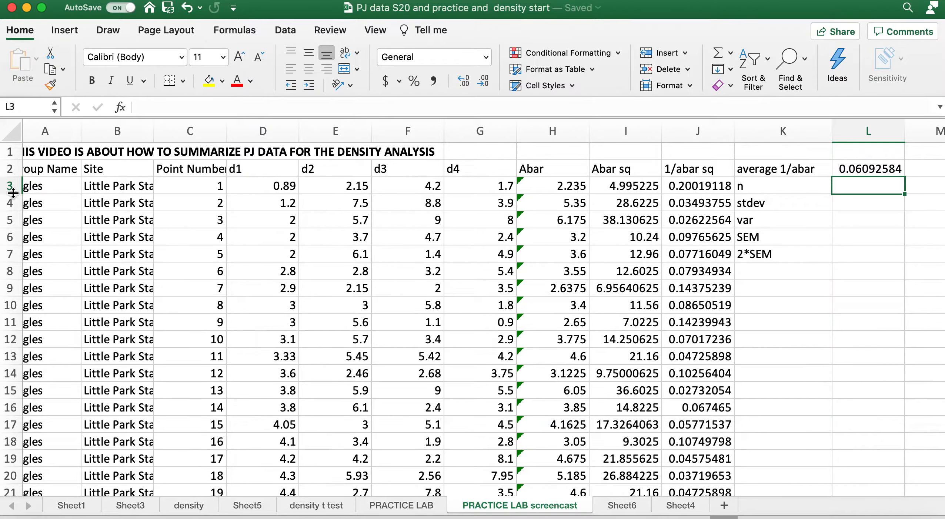
scroll(121, 210, down, 10)
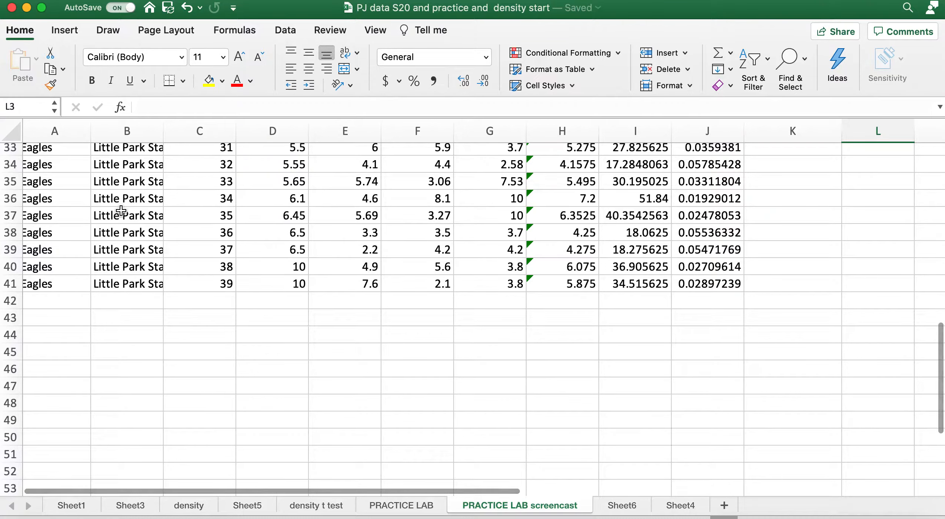
scroll(48, 256, up, 10)
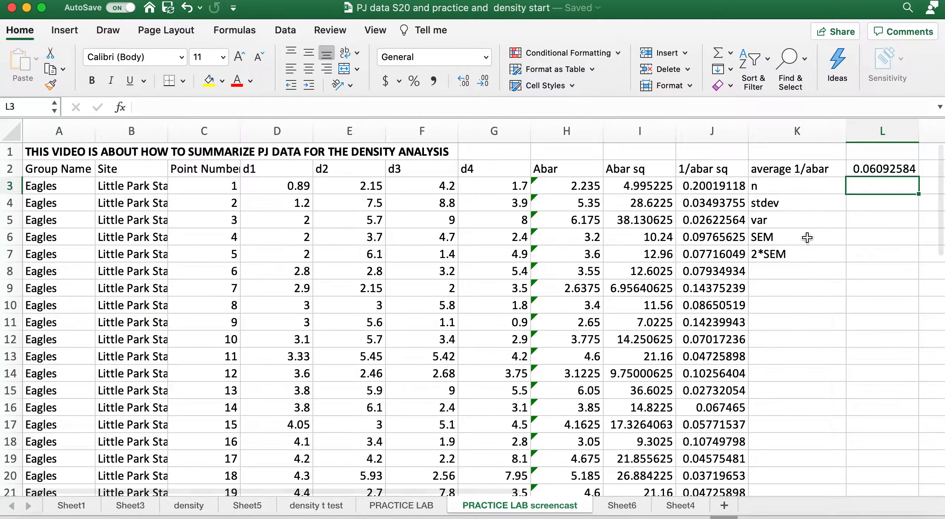
text(39)
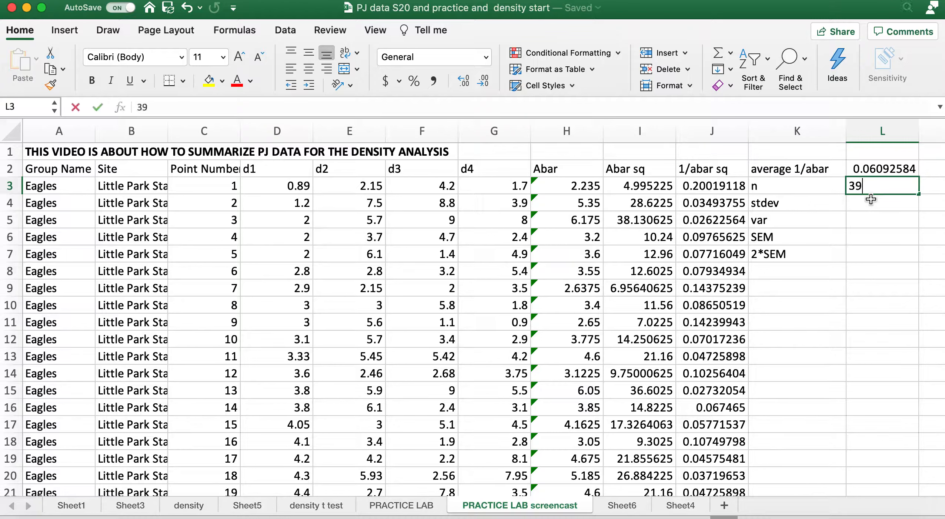
key(Return)
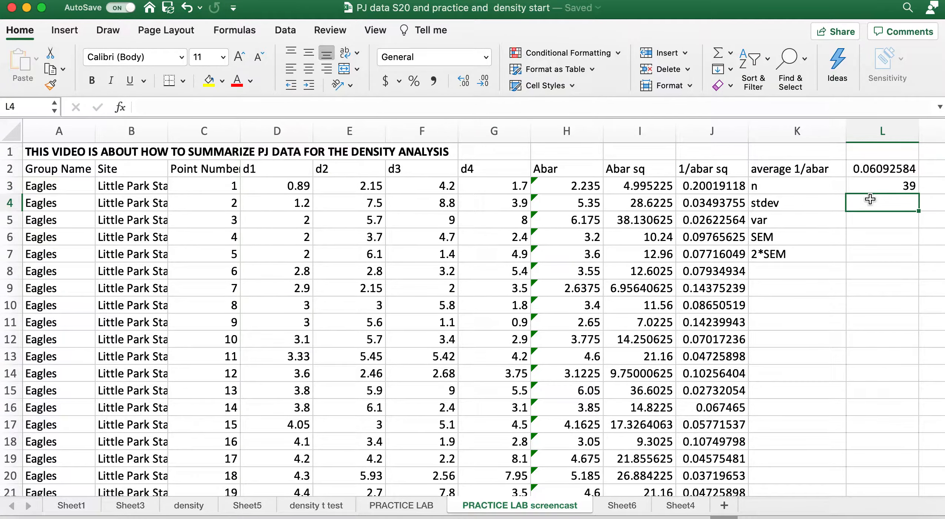
Calculate the standard deviation of the 1/abar sq column in cell L4 with the STDEV function over J3:J41
text(=std)
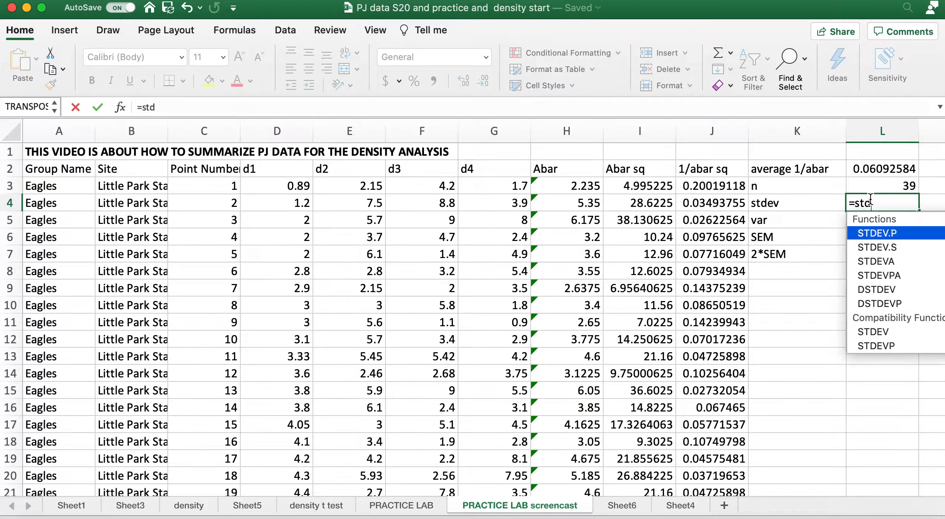
text(ev()
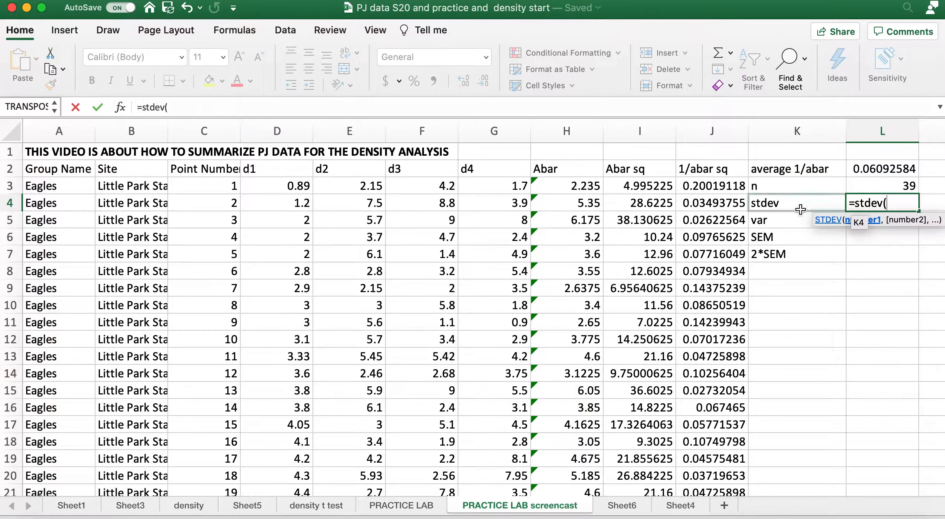
mouse_move(628, 178)
mouse_down()
mouse_move(635, 424)
mouse_move(630, 168)
mouse_move(631, 189)
mouse_up()
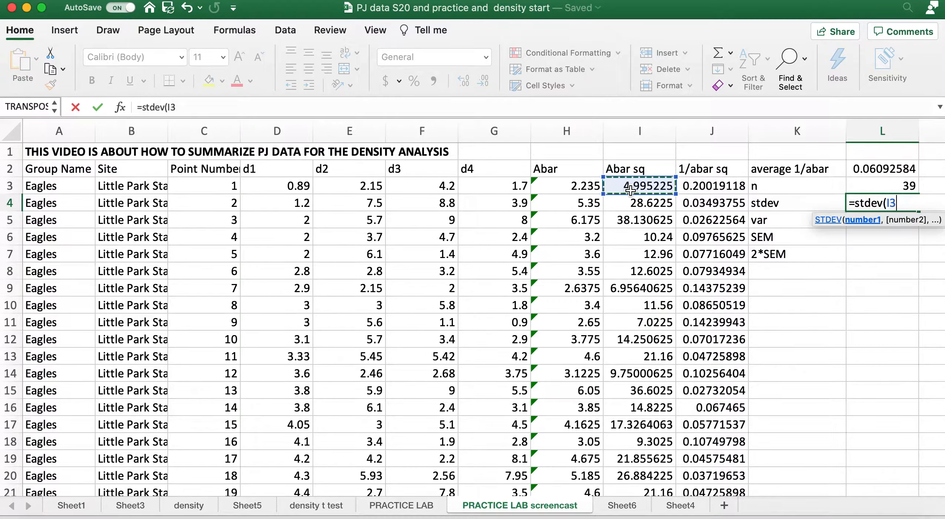
key(BackSpace)
key(BackSpace)
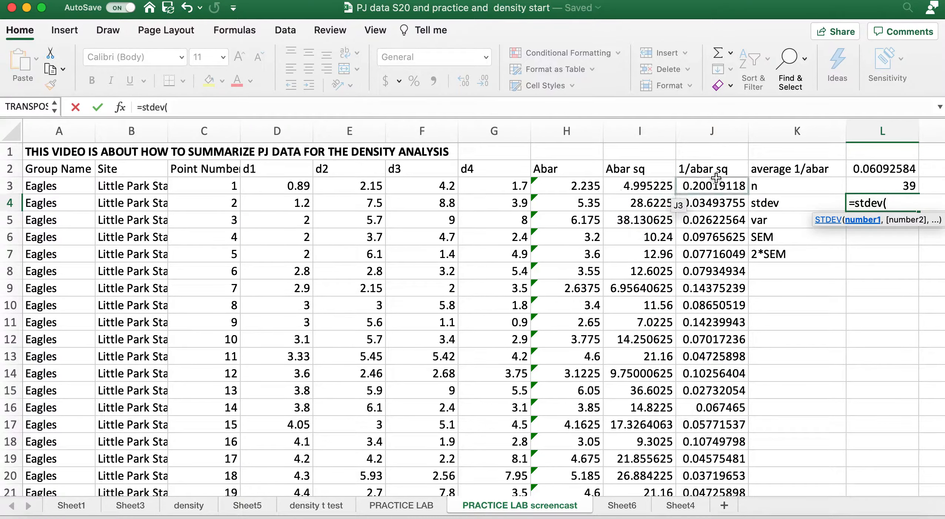
drag(685, 186, 698, 457)
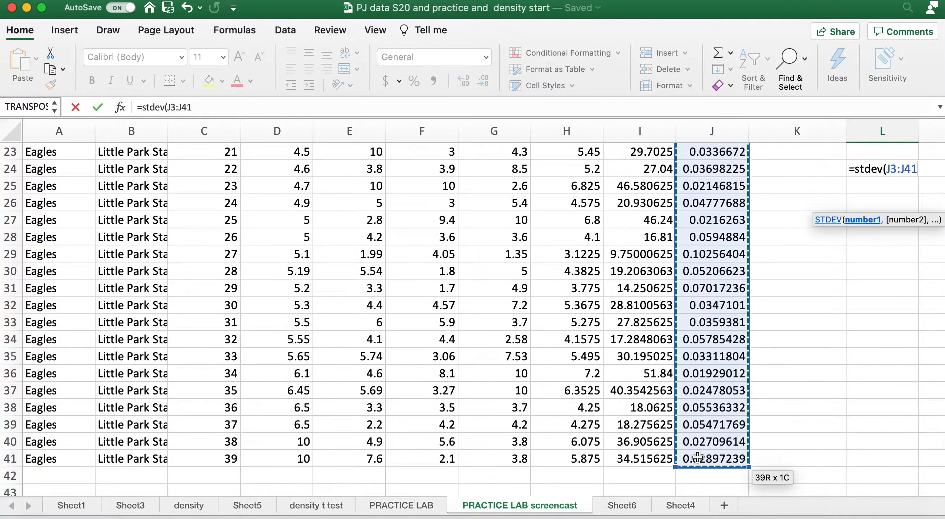
key(Return)
scroll(837, 385, up, 2)
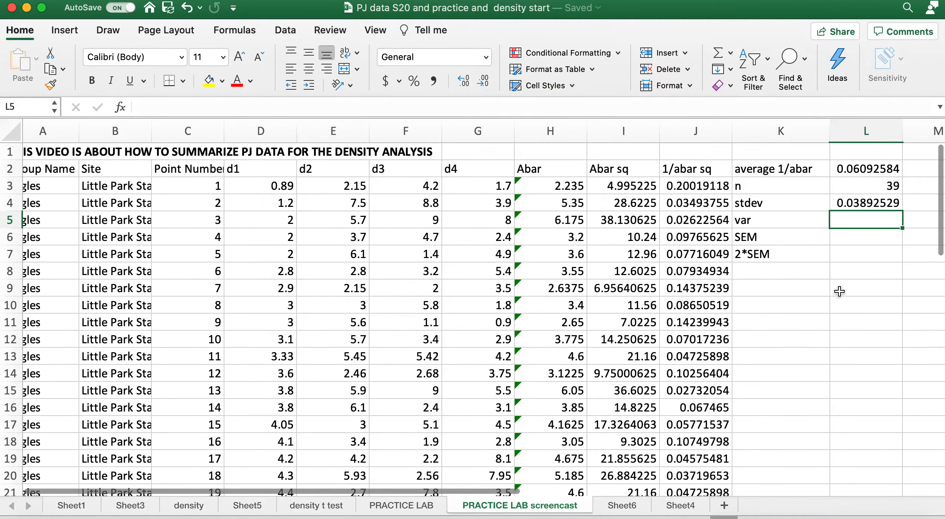
Calculate the variance of the 1/abar sq column in cell L5 with the formula =var(J3:J41)
text(=avr)
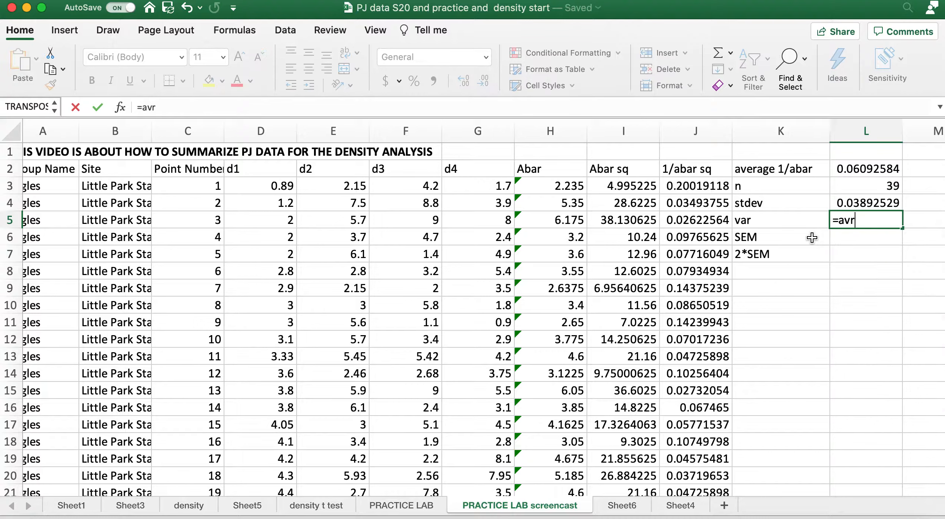
key(BackSpace)
key(BackSpace)
key(BackSpace)
text(var)
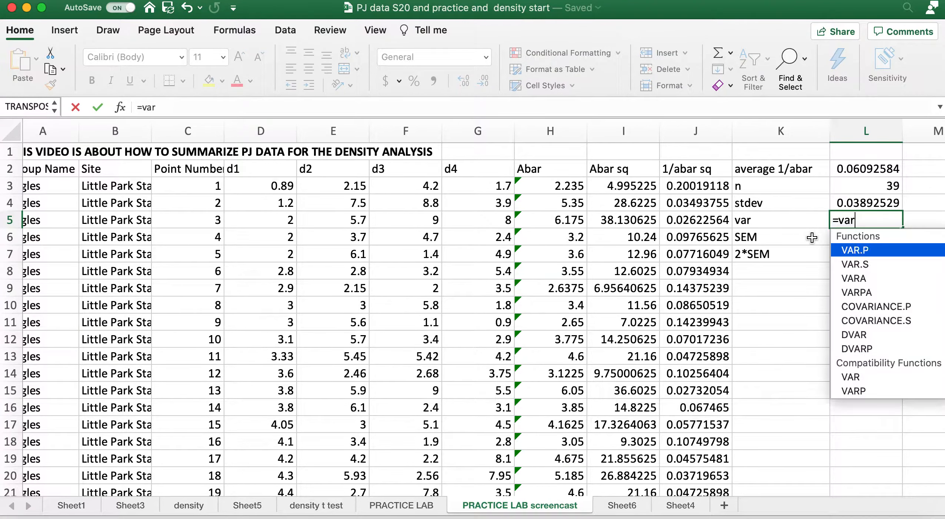
text(()
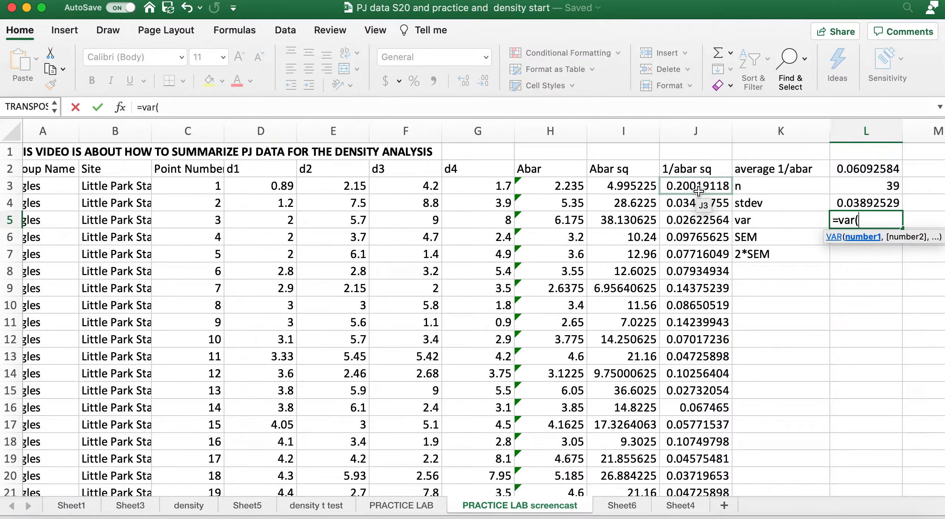
drag(698, 191, 690, 443)
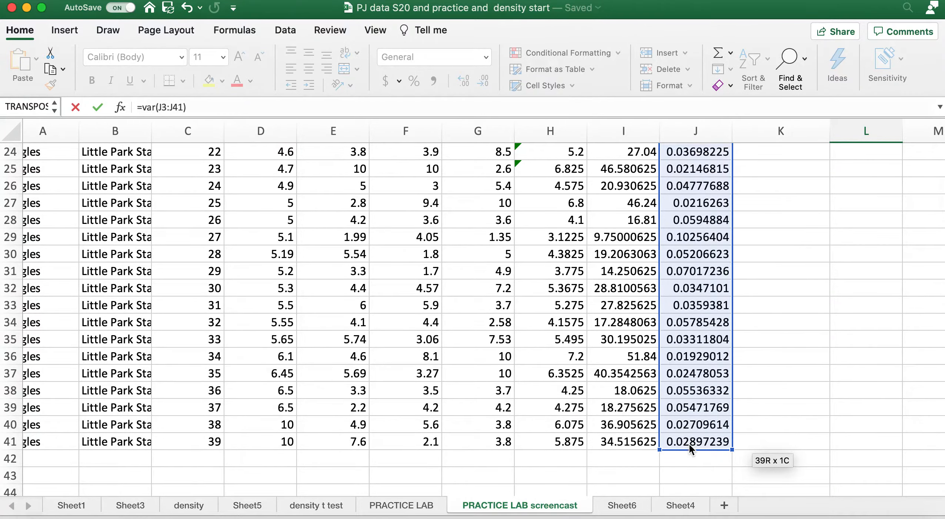
key(Return)
Calculate the SEM in cell L6 by dividing stdev by the square root of n with the formula =L4/(sqrt(L3))
scroll(793, 435, up, 3)
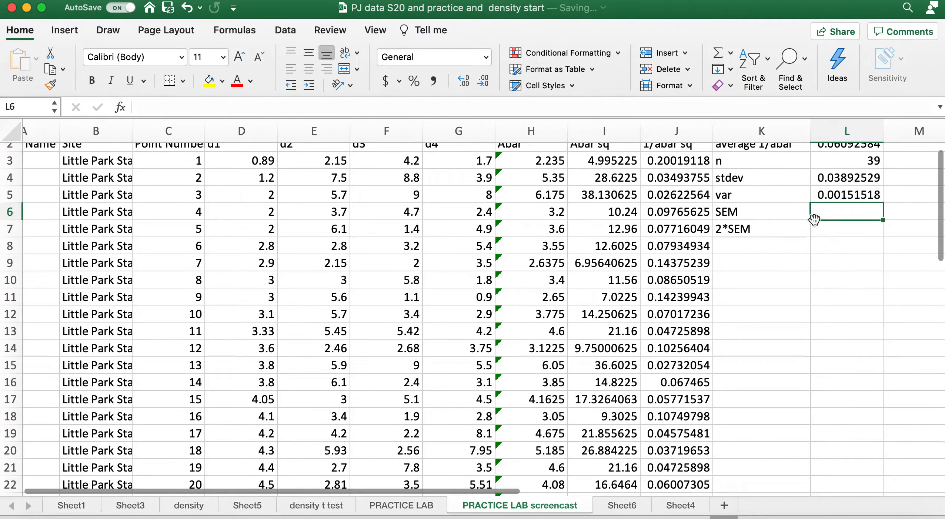
scroll(814, 219, up, 2)
scroll(814, 219, right, 5)
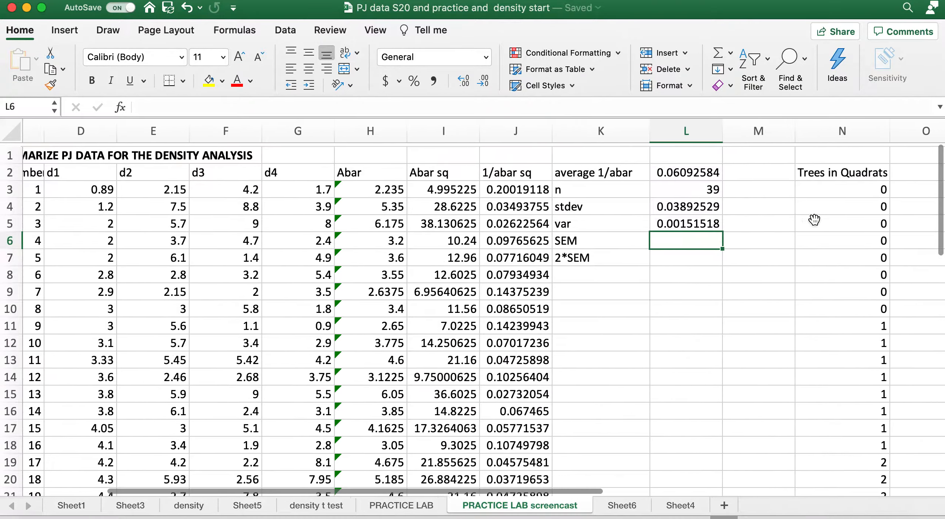
text(=)
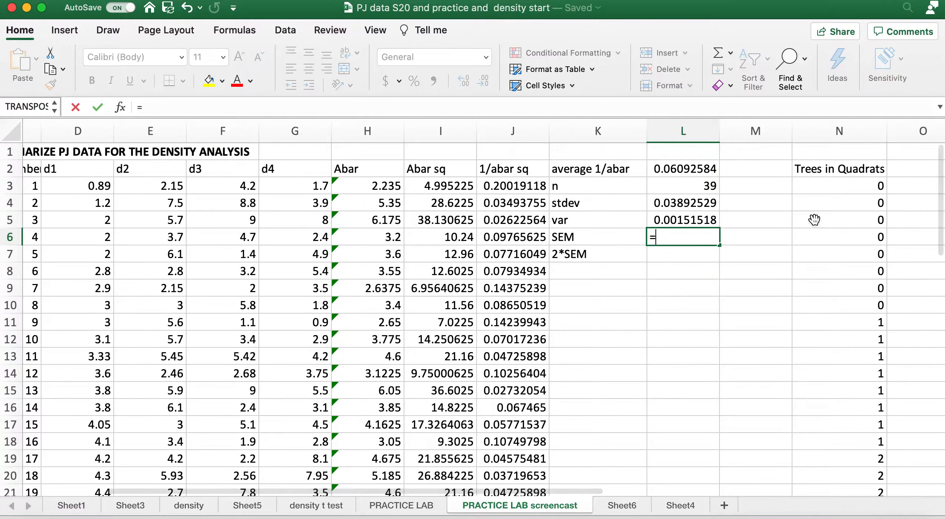
click(684, 207)
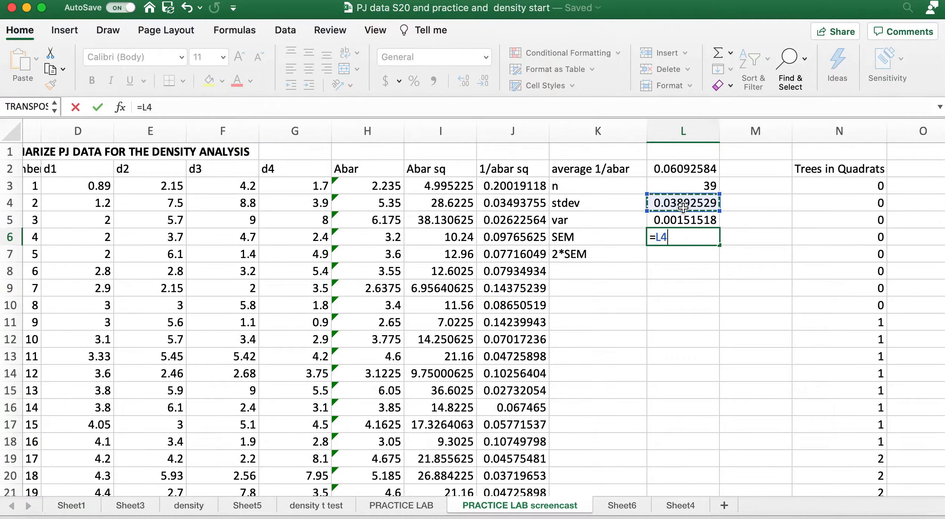
text(/)
click(693, 184)
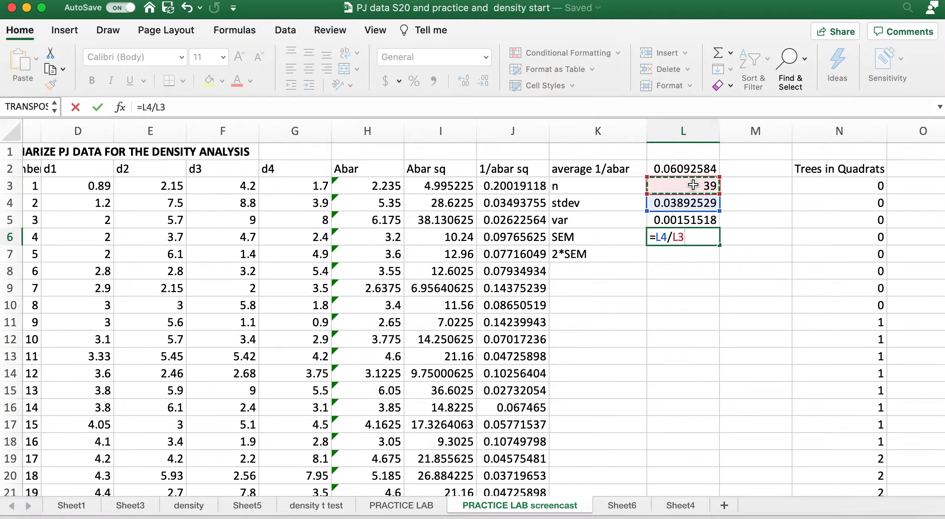
key(BackSpace)
key(BackSpace)
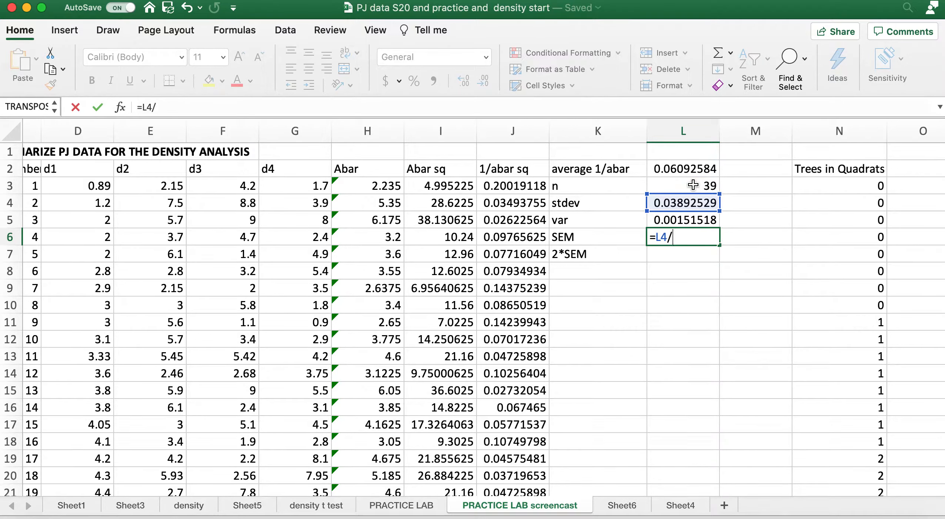
text((sqrt)
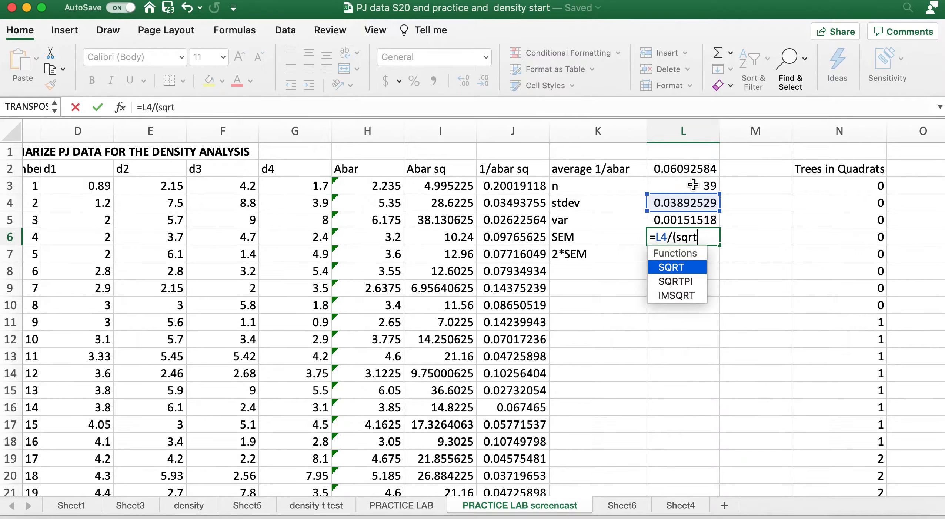
text(()
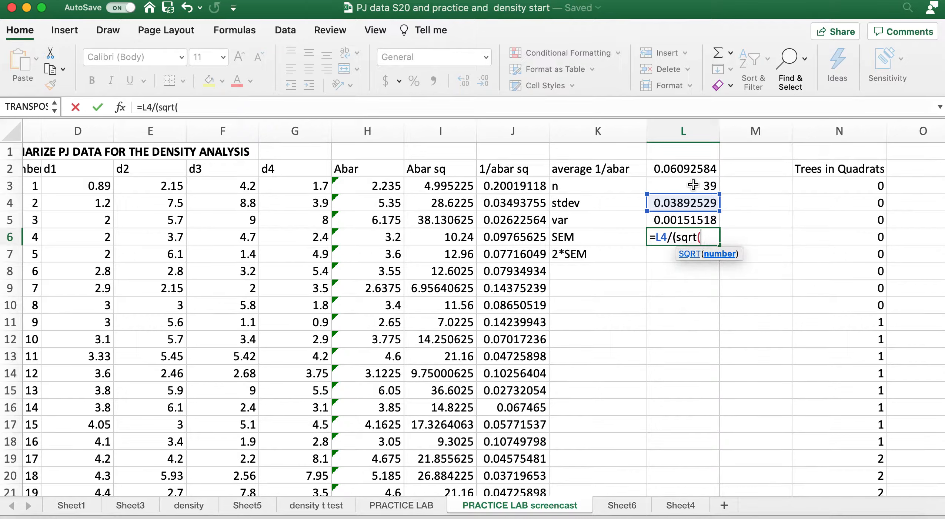
click(692, 187)
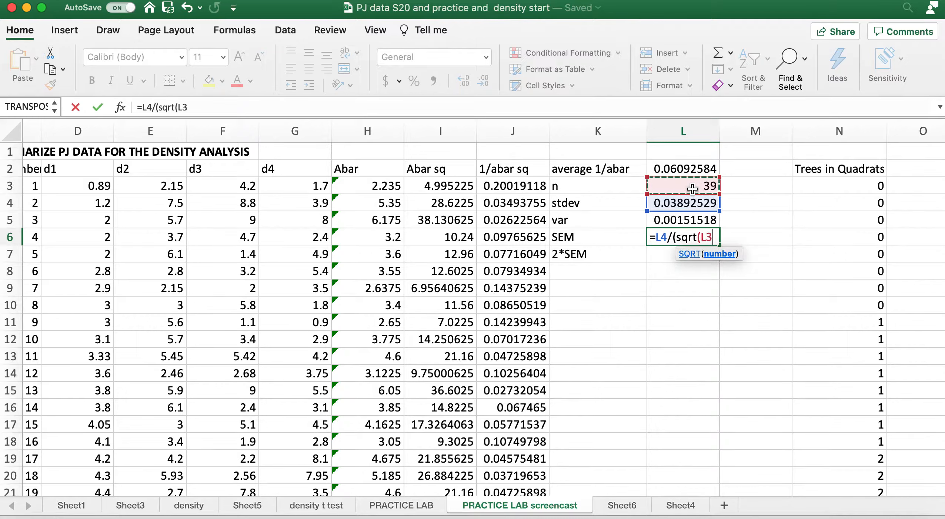
text()))
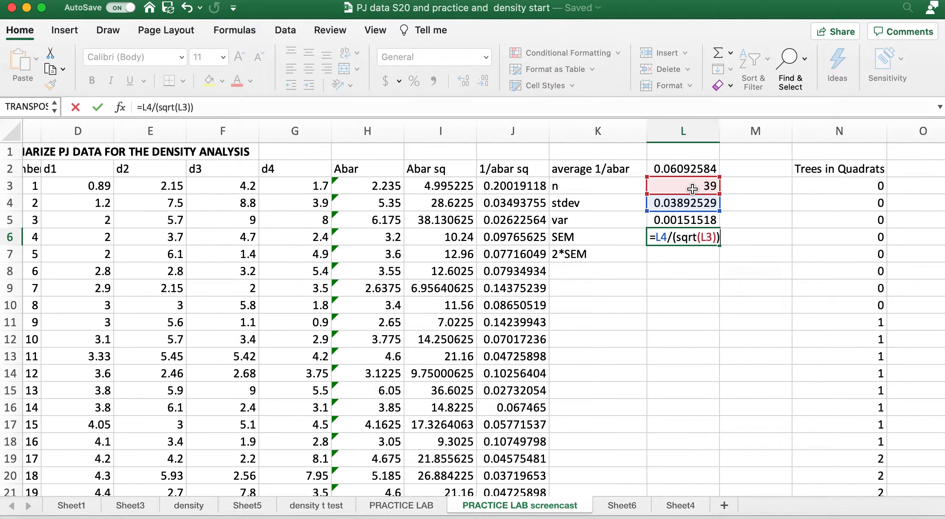
key(Return)
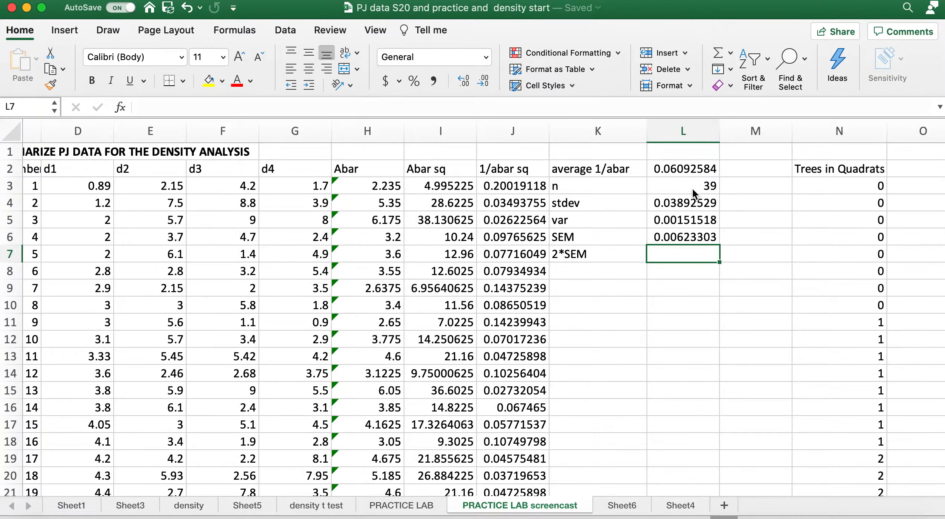
Calculate twice the SEM in cell L7 with the formula =2*L6
text(=2*)
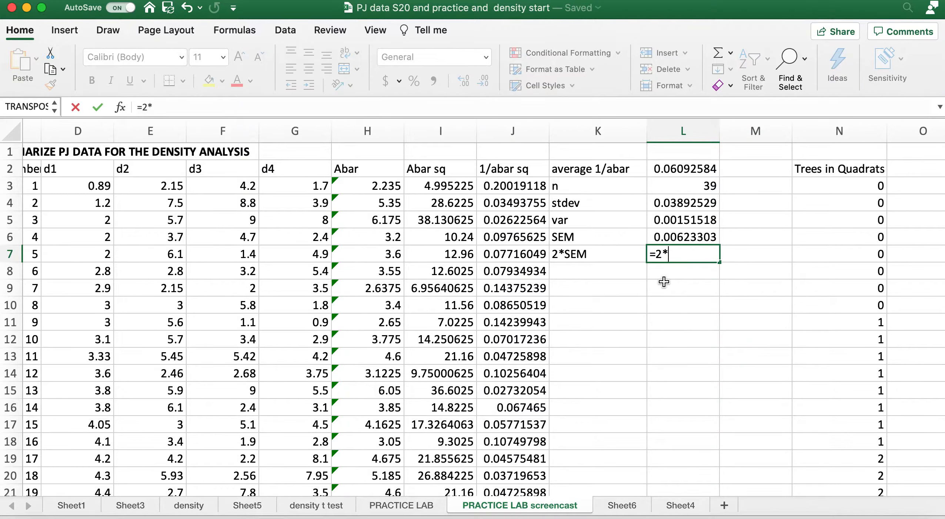
click(672, 235)
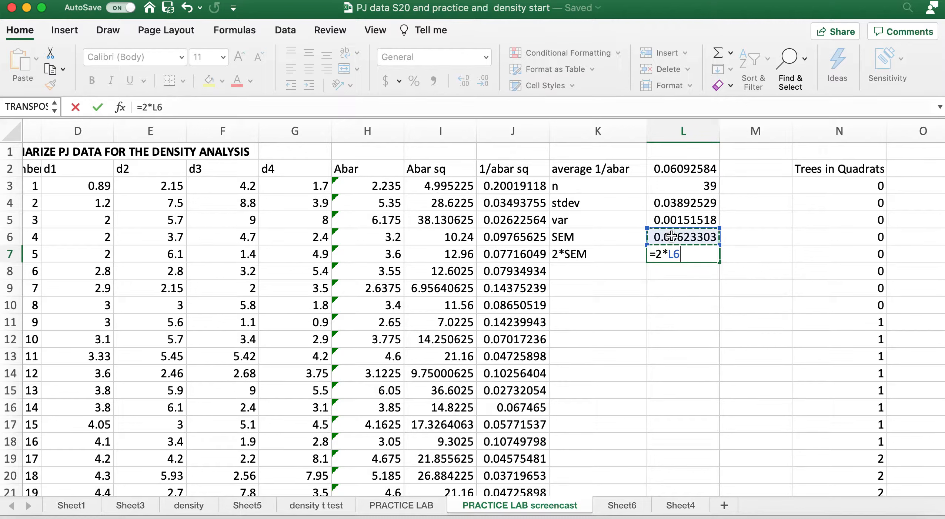
key(Return)
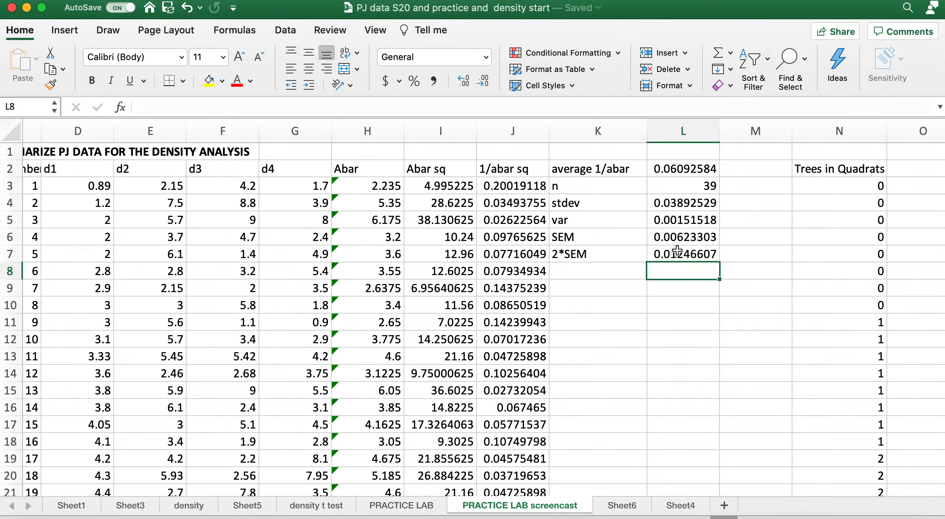
click(678, 259)
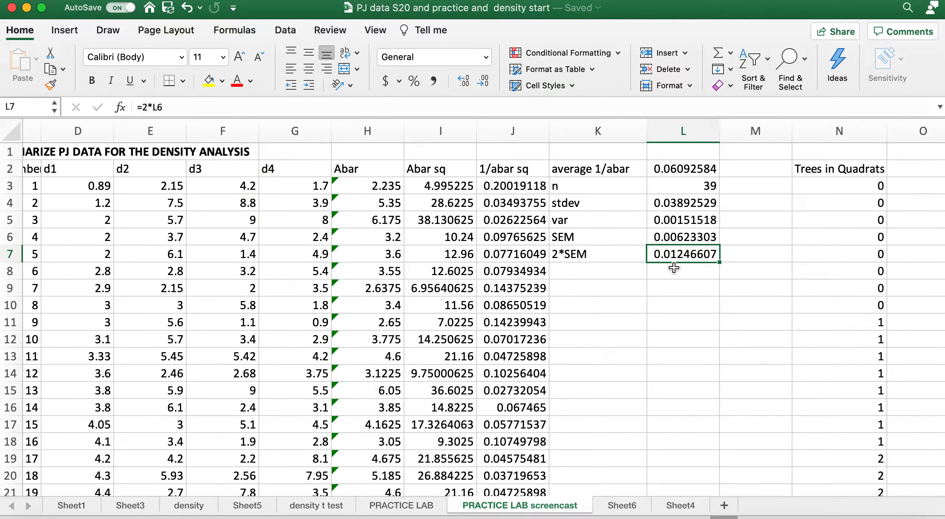
scroll(674, 267, down, 3)
scroll(674, 268, right, 1)
scroll(674, 267, up, 3)
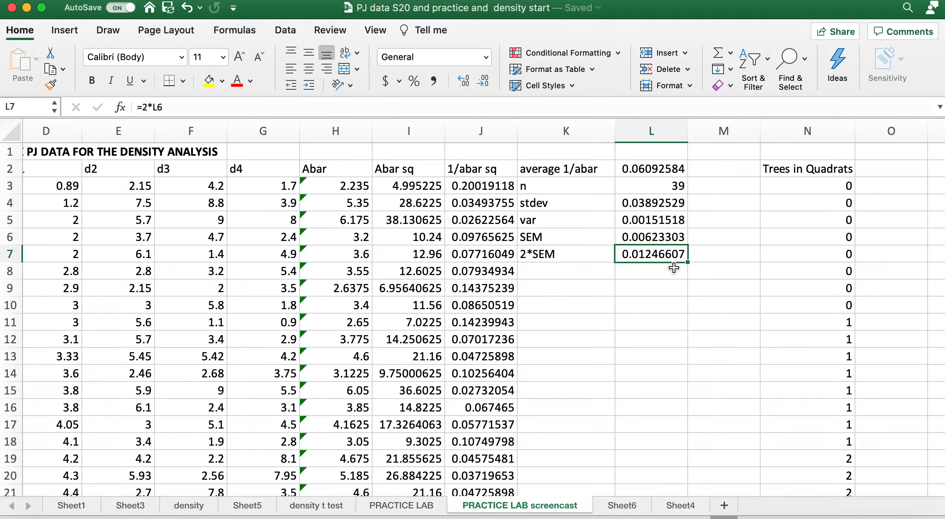
scroll(674, 268, down, 3)
scroll(674, 267, right, 1)
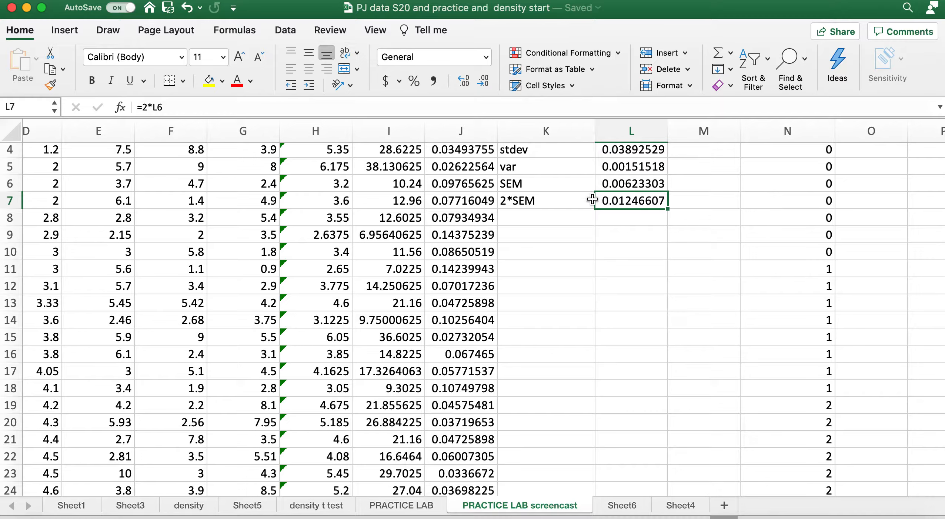
scroll(593, 200, up, 3)
scroll(593, 199, right, 1)
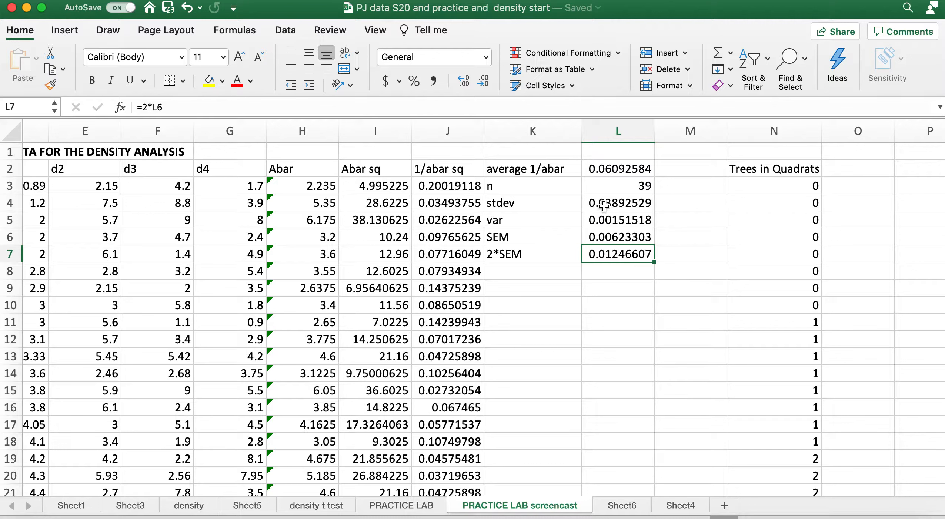
Highlight the average in cell L2 and the 2*SEM result in cell L7 with a yellow fill
click(610, 171)
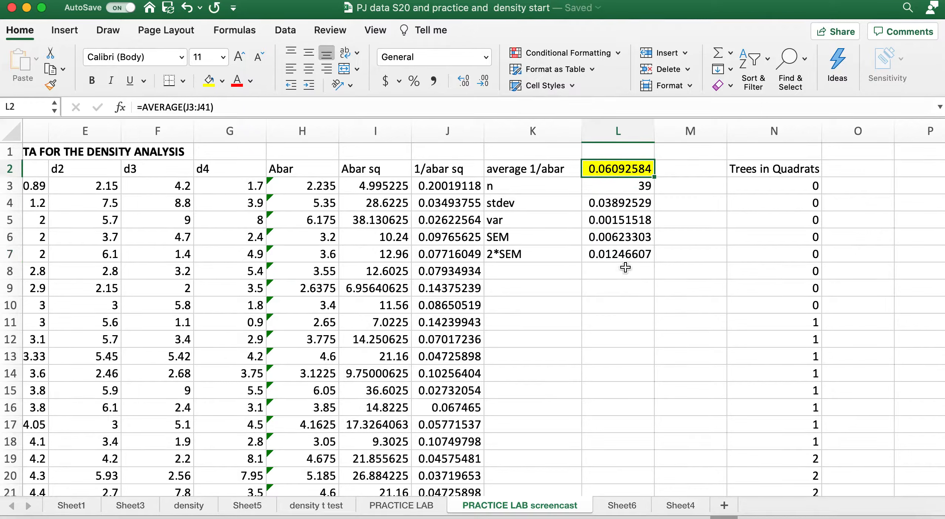
click(618, 256)
click(209, 81)
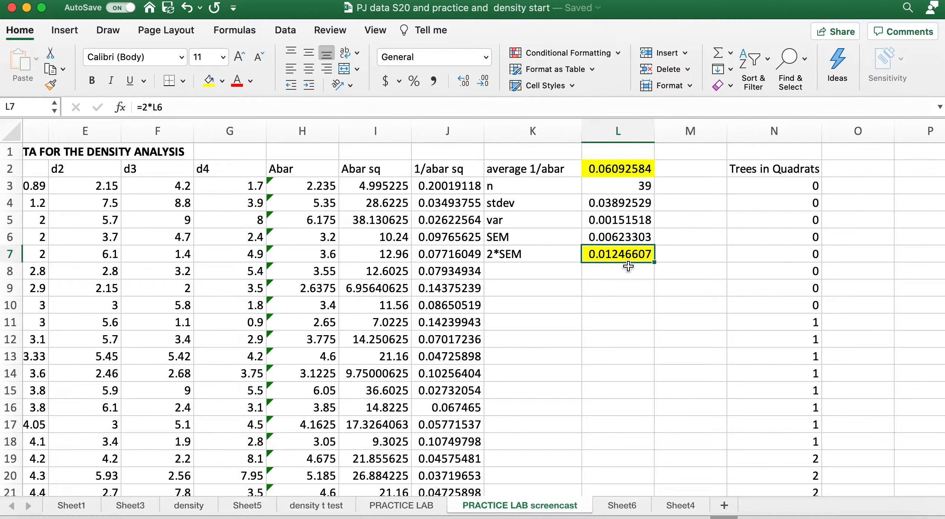
Delete the leftover value in cell N43 below the Trees in Quadrats data
scroll(628, 266, right, 5)
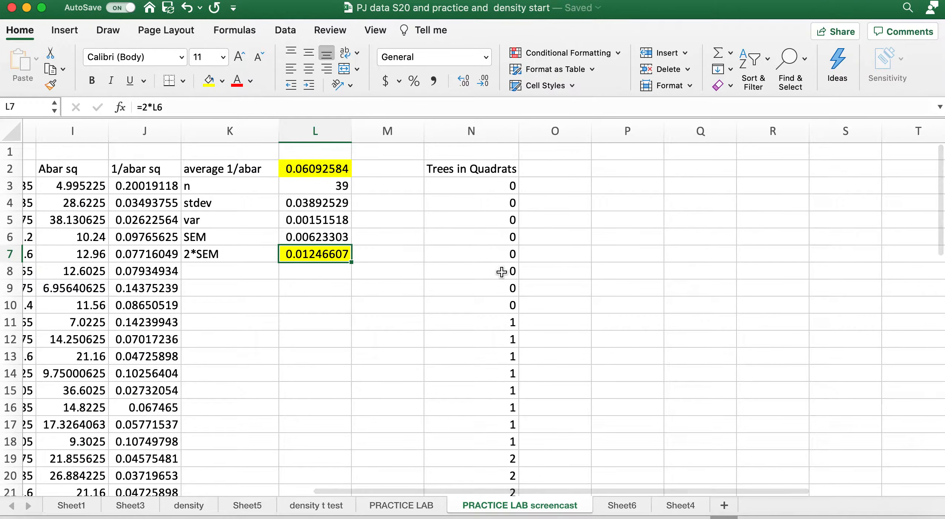
scroll(502, 272, right, 2)
click(428, 133)
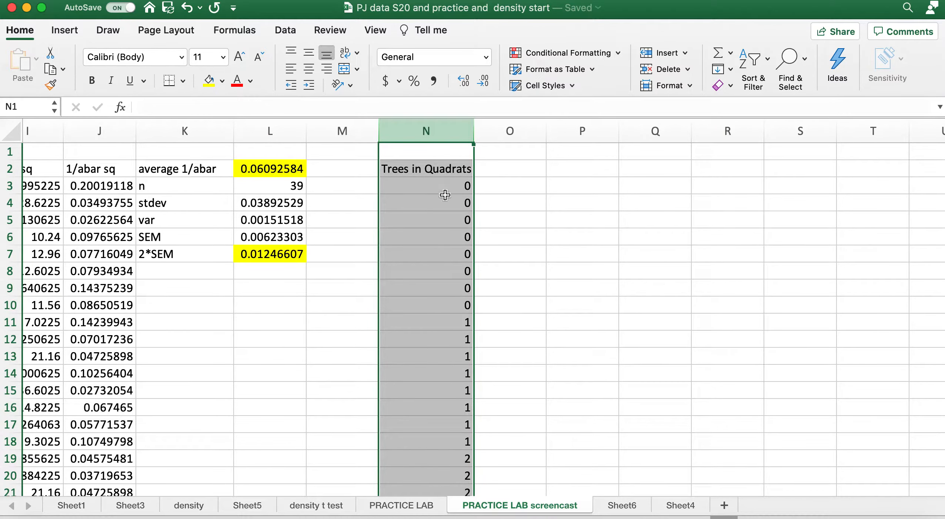
scroll(434, 259, down, 20)
scroll(434, 259, up, 20)
scroll(434, 259, left, 2)
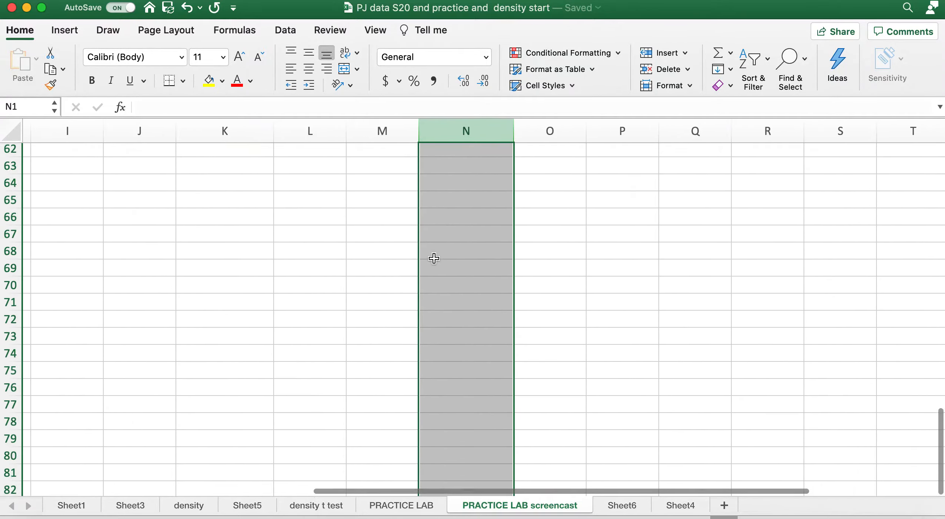
scroll(434, 258, up, 2)
scroll(434, 259, left, 1)
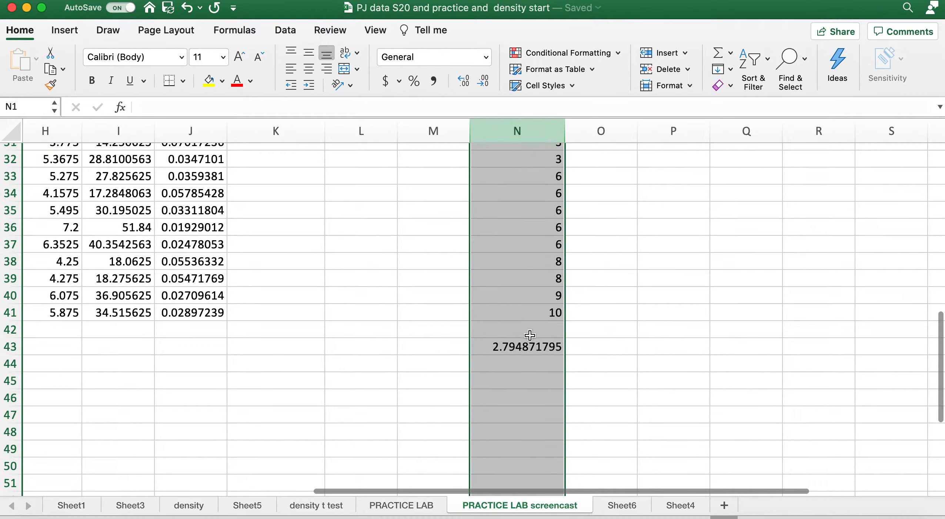
click(528, 350)
key(Delete)
Sort the Trees in Quadrats column N from largest to smallest, and re-sort it from smallest to largest
scroll(524, 360, up, 2)
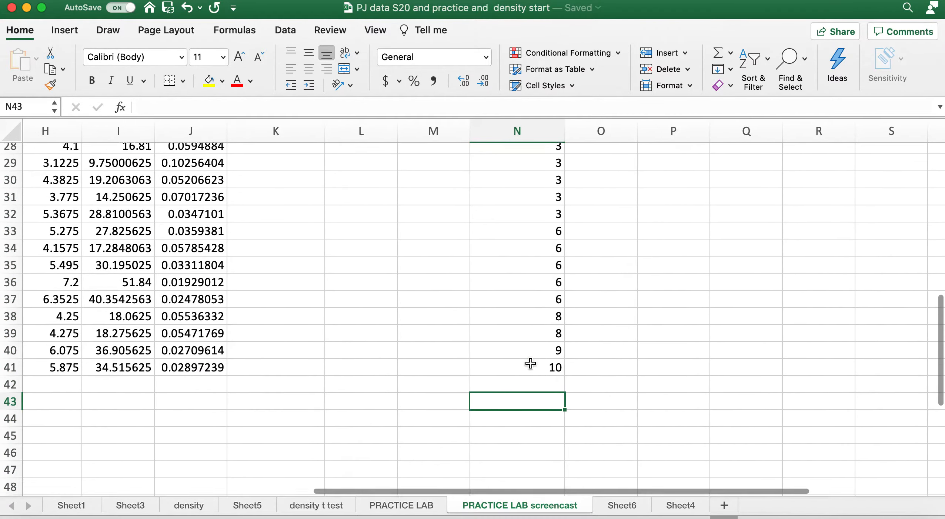
scroll(526, 361, right, 1)
scroll(530, 363, up, 8)
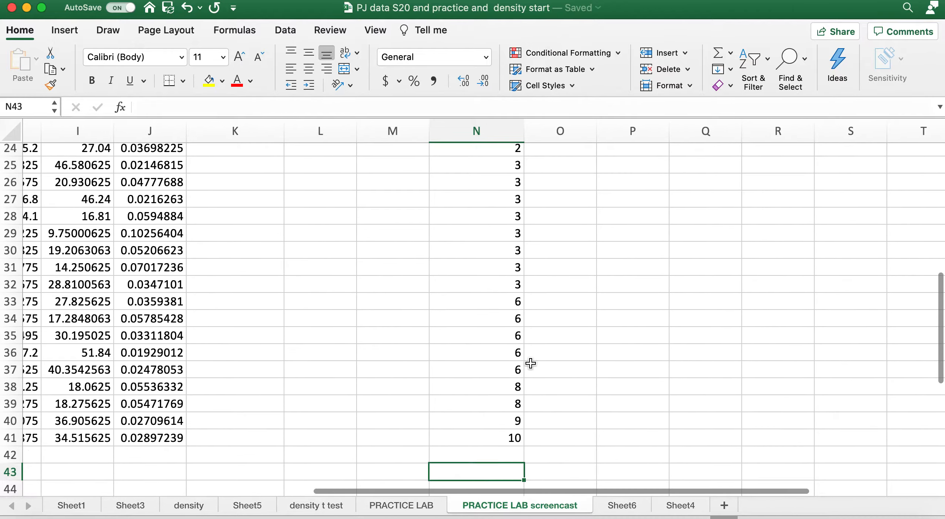
scroll(530, 363, right, 1)
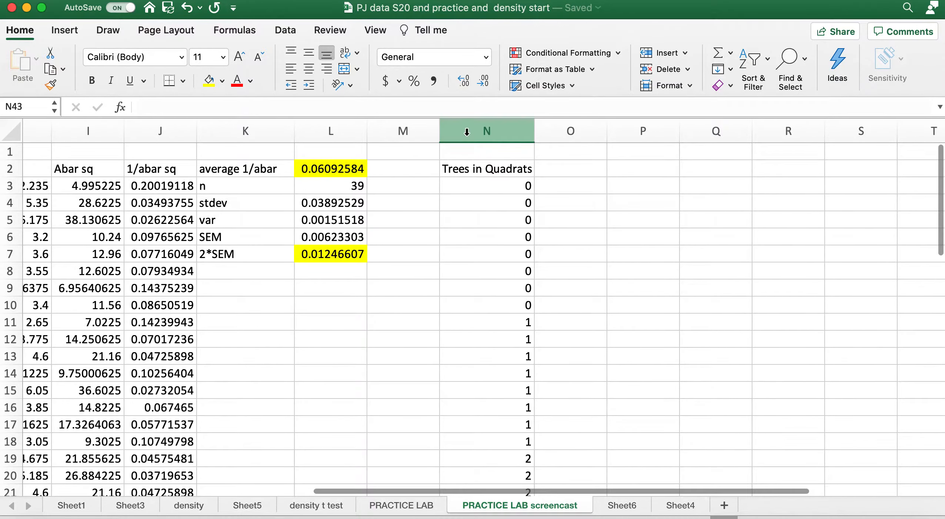
click(487, 131)
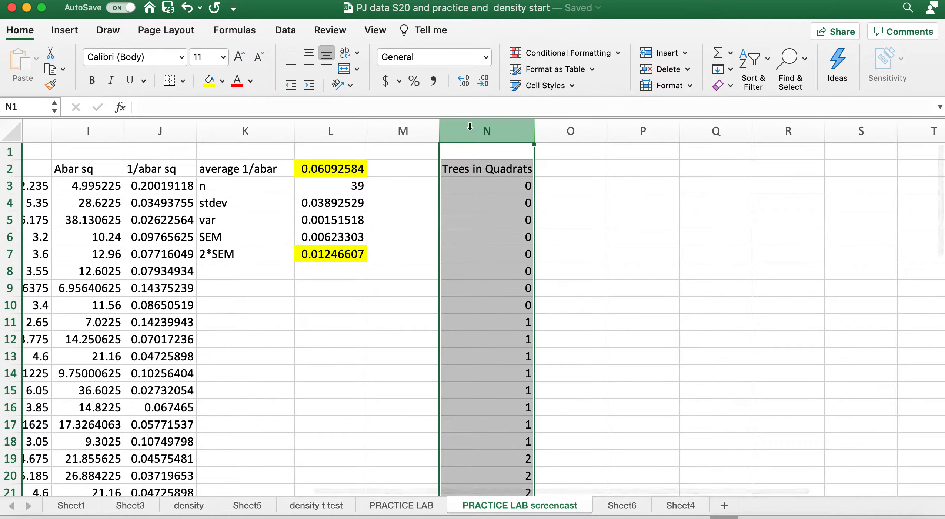
click(285, 29)
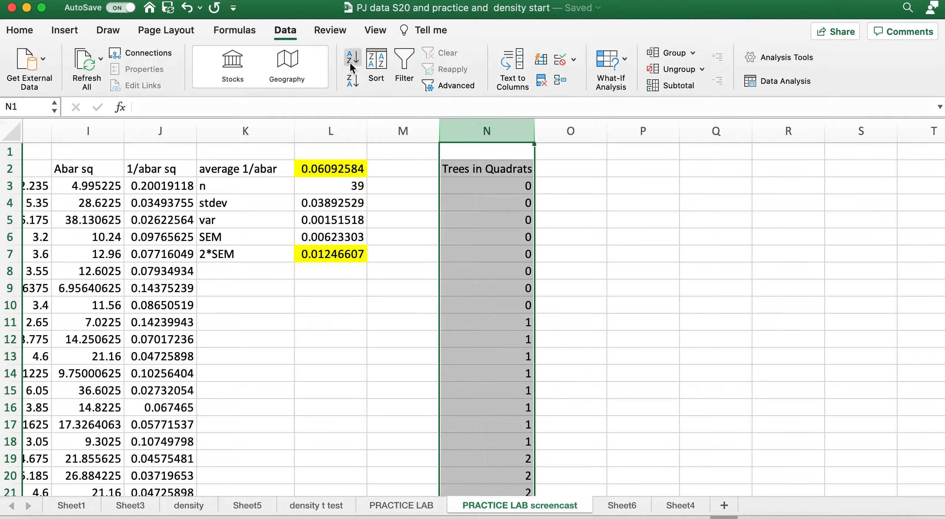
click(352, 82)
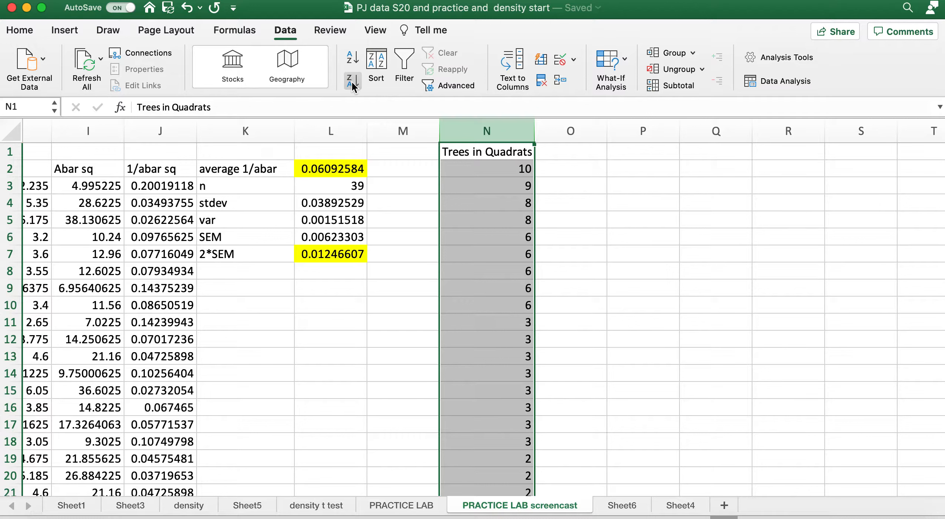
click(348, 62)
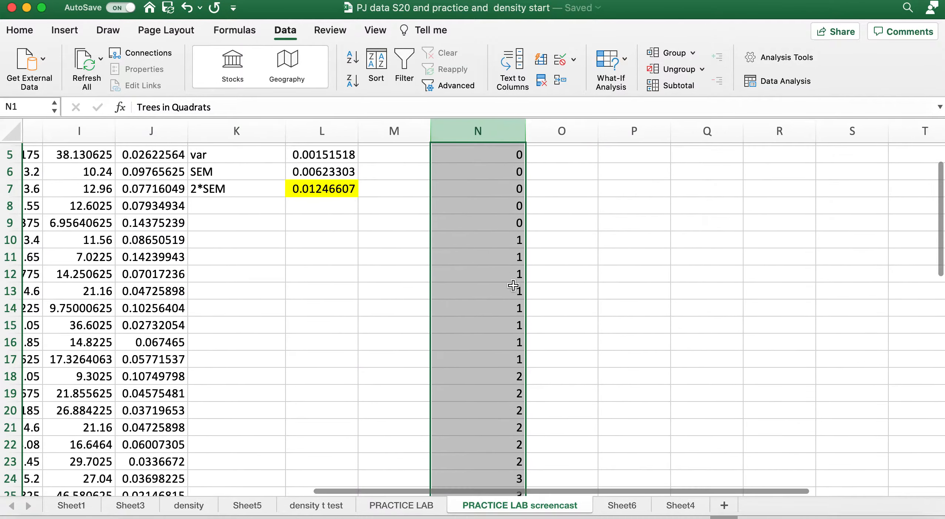
scroll(513, 285, down, 5)
scroll(513, 285, right, 1)
scroll(513, 285, down, 1)
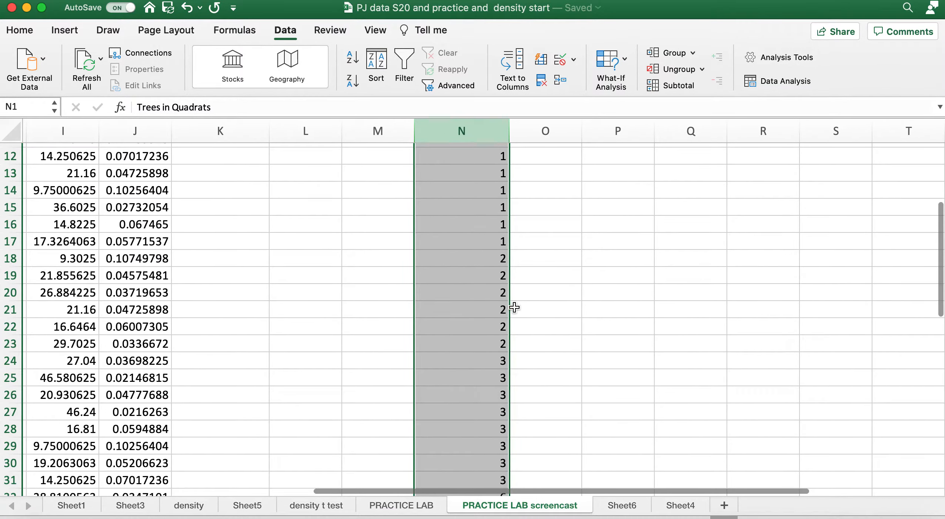
right_click(574, 238)
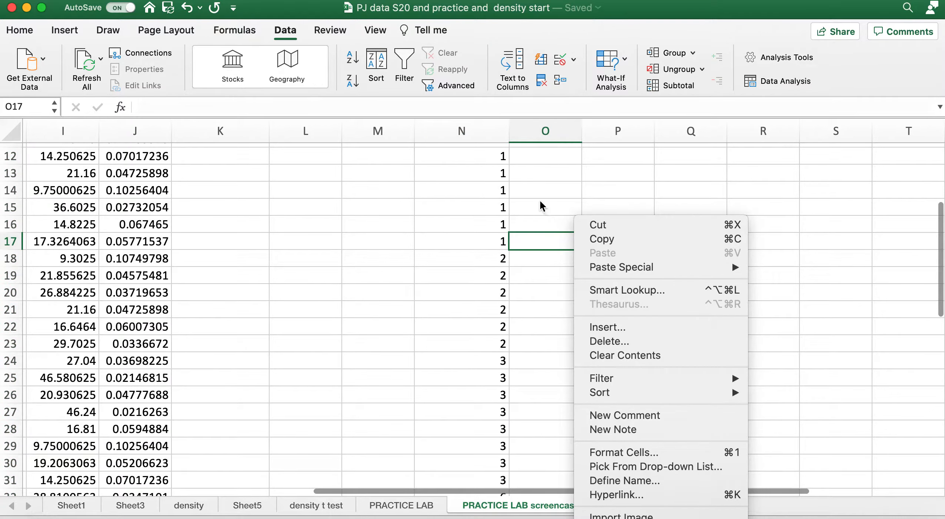
click(439, 232)
scroll(502, 217, up, 5)
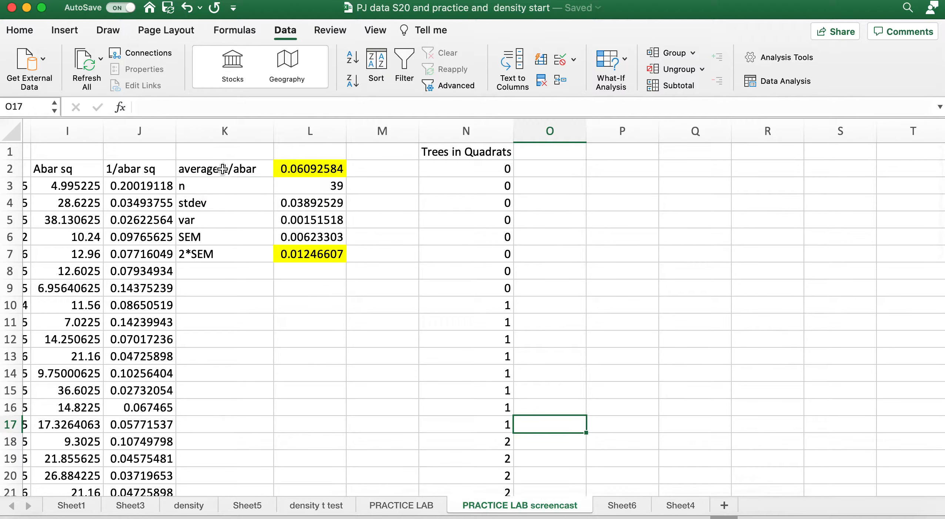
Copy the statistics labels from K2:K7 and place them in P2:P7 beside the Trees in Quadrats data
drag(222, 169, 222, 262)
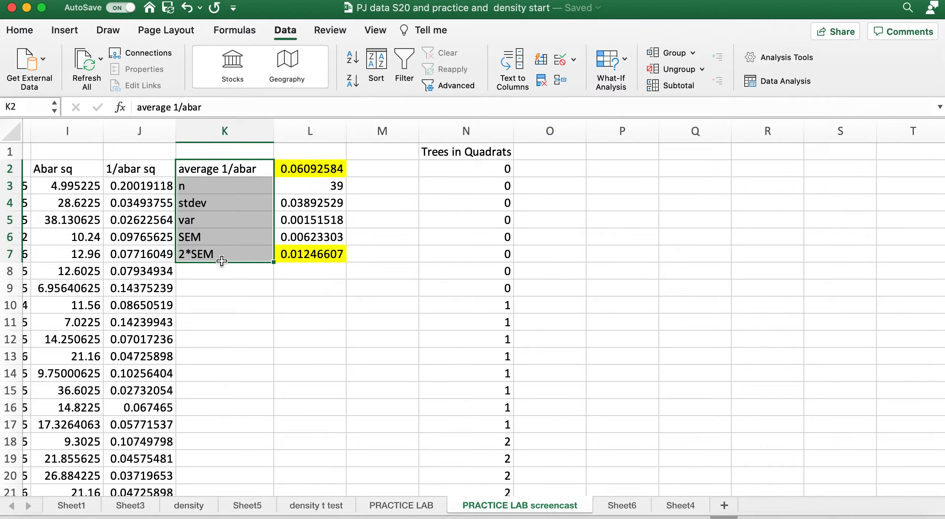
key(super+c)
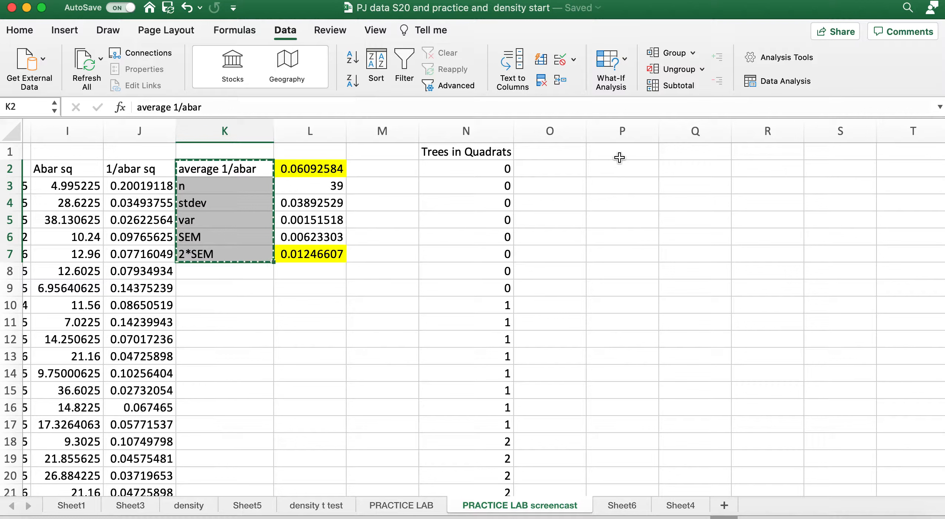
click(627, 152)
key(super+v)
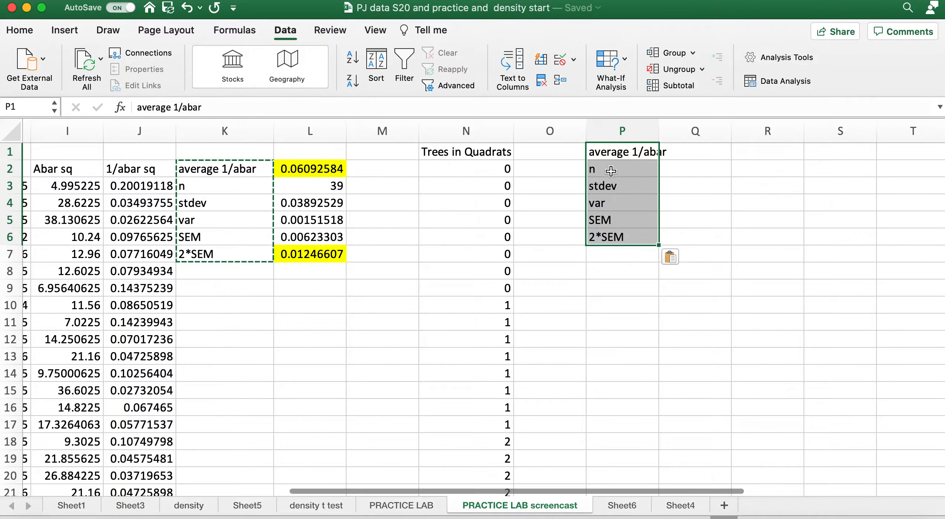
drag(610, 244, 609, 250)
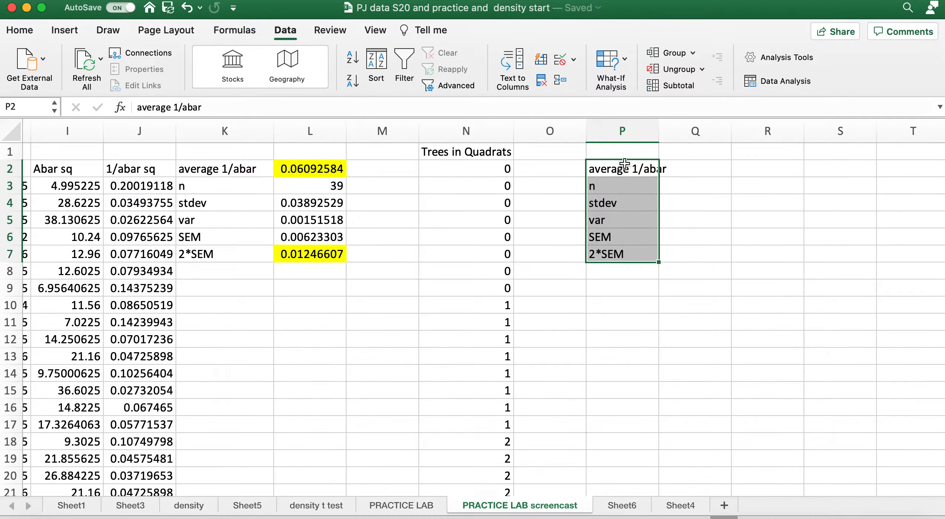
Enter the column heading trees/25 in cell O1, next to Trees in Quadrats
click(555, 151)
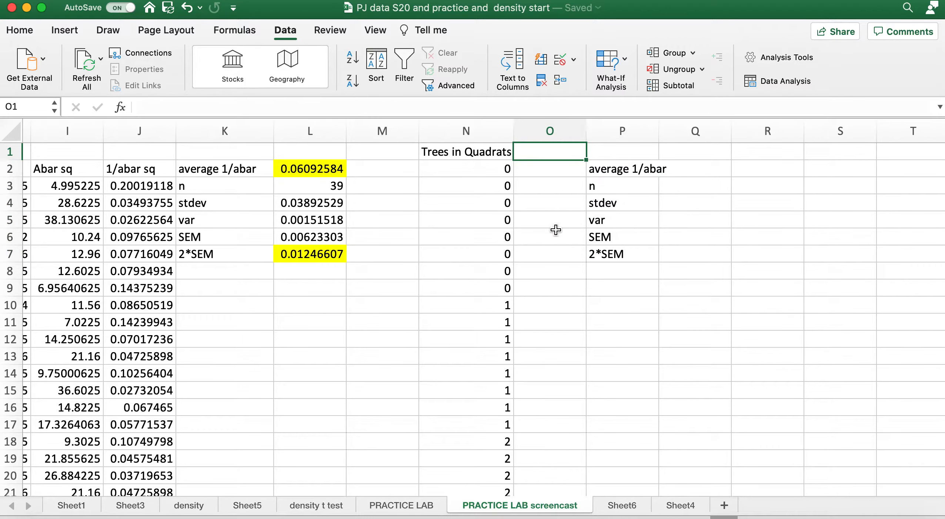
click(482, 172)
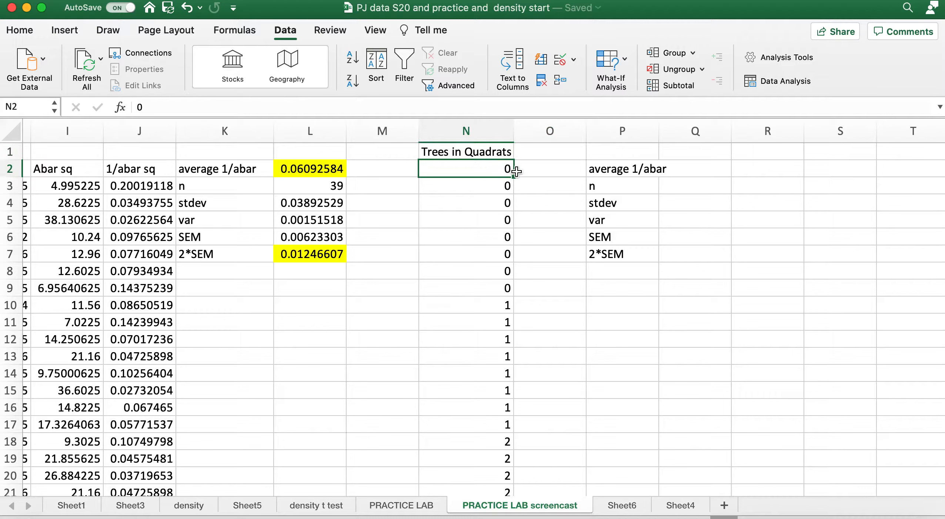
click(548, 171)
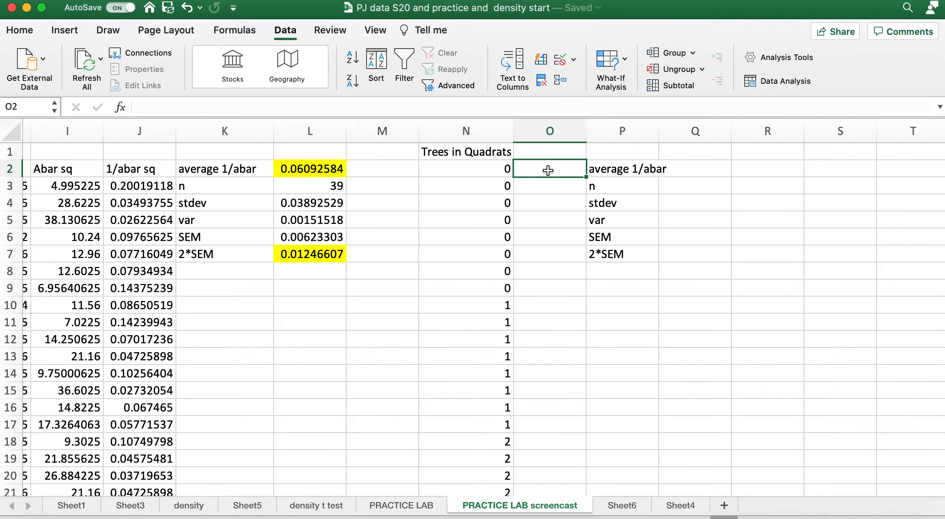
click(549, 149)
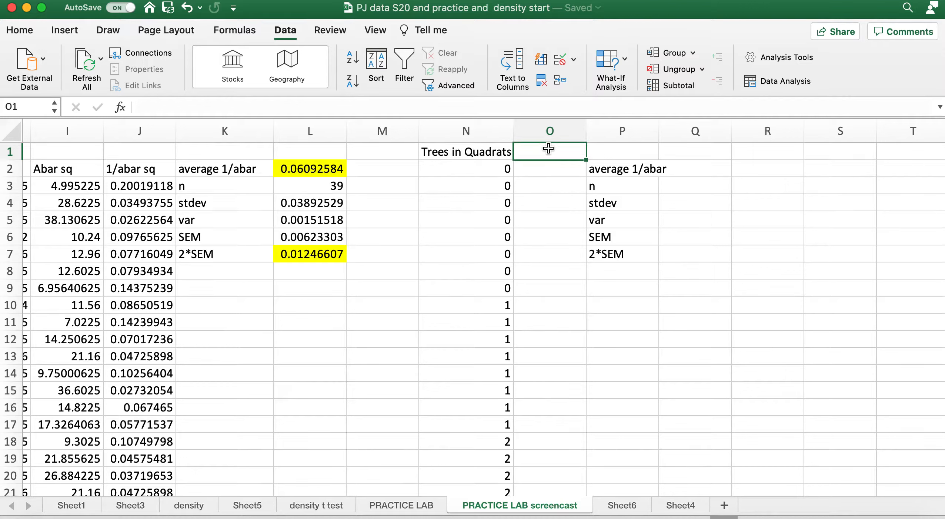
text(x)
key(BackSpace)
text(trees)
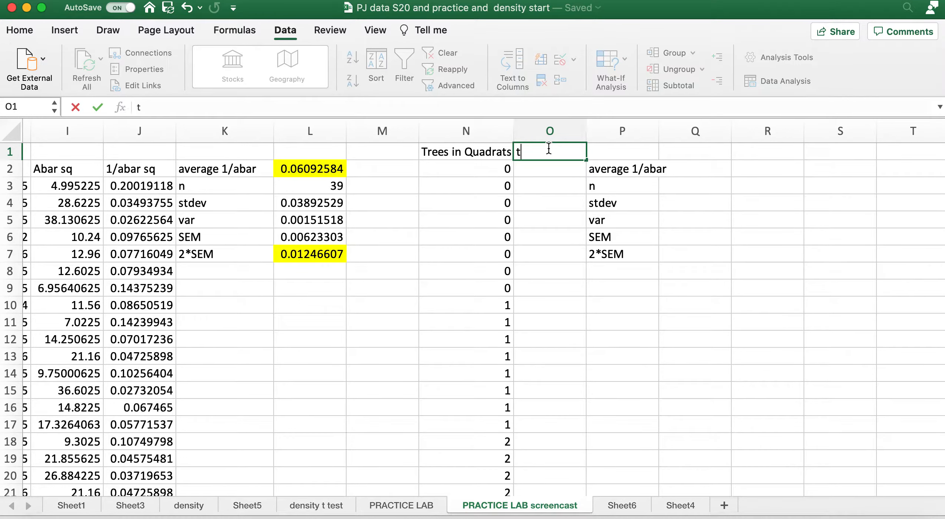
key(BackSpace)
key(BackSpace)
key(BackSpace)
text(ees/25)
click(556, 171)
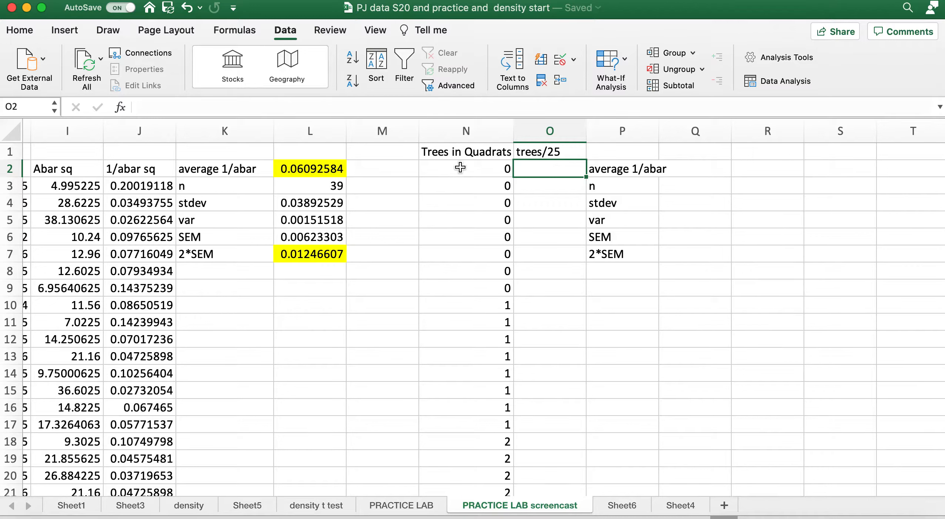
Enter 0 in cell O2 and fill it down through O9 beside the zero tree counts
click(478, 168)
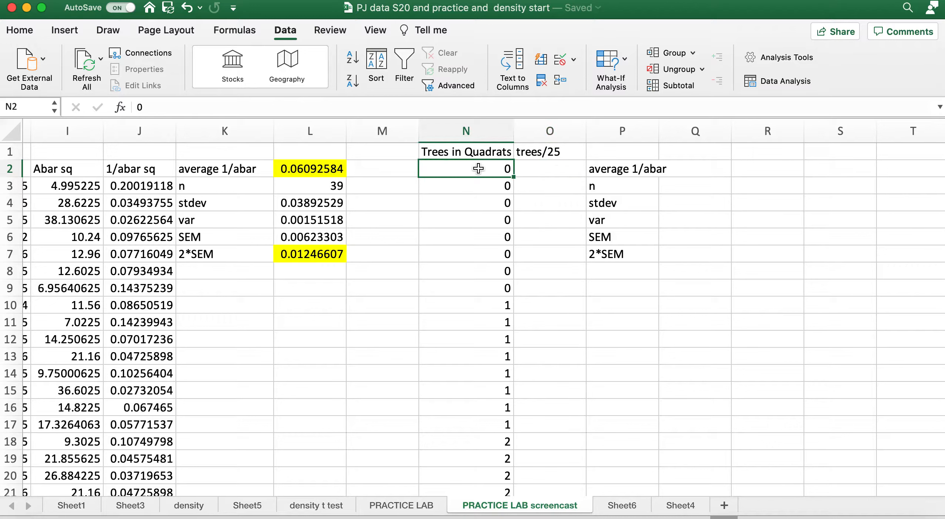
click(540, 171)
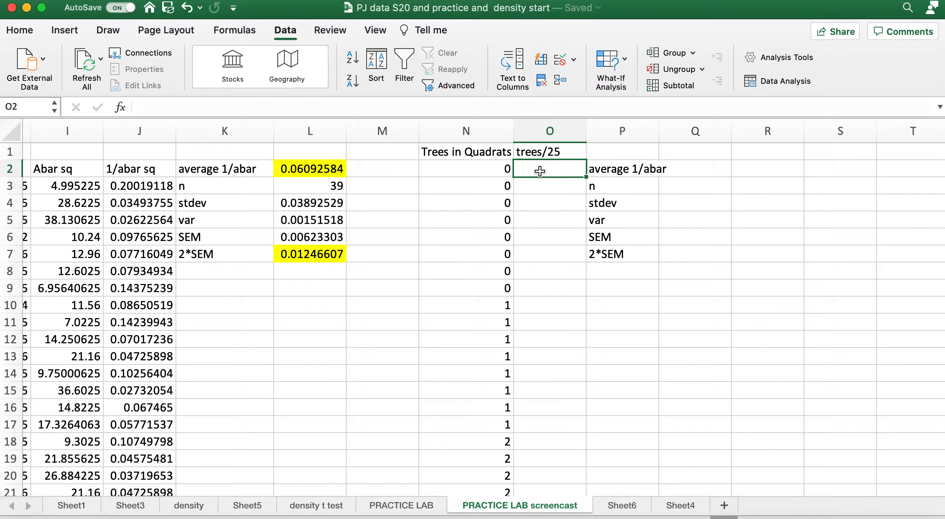
text(0)
key(Return)
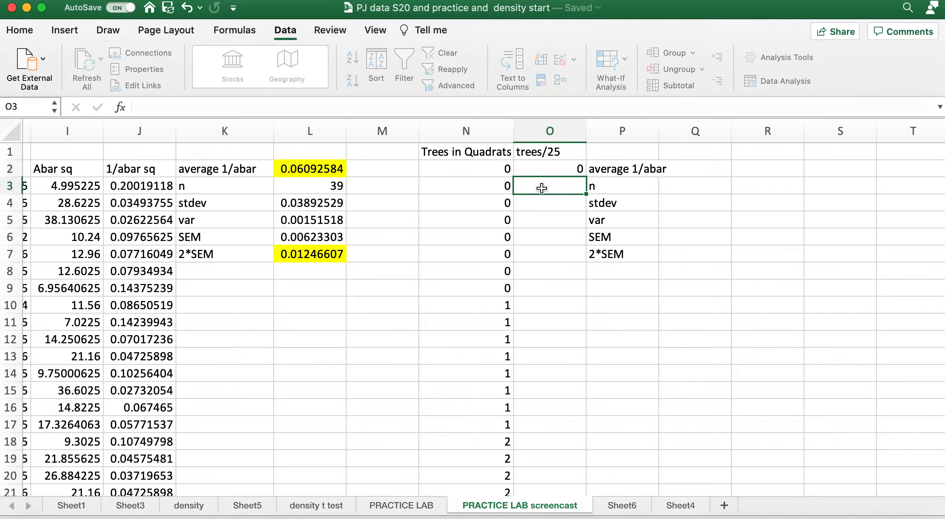
click(543, 170)
drag(588, 178, 579, 469)
Enter =N10/25 in cell O10 and fill the formula down to O40 for the remaining tree counts
click(550, 306)
text(=N10/25)
key(Return)
click(550, 306)
scroll(637, 399, up, 10)
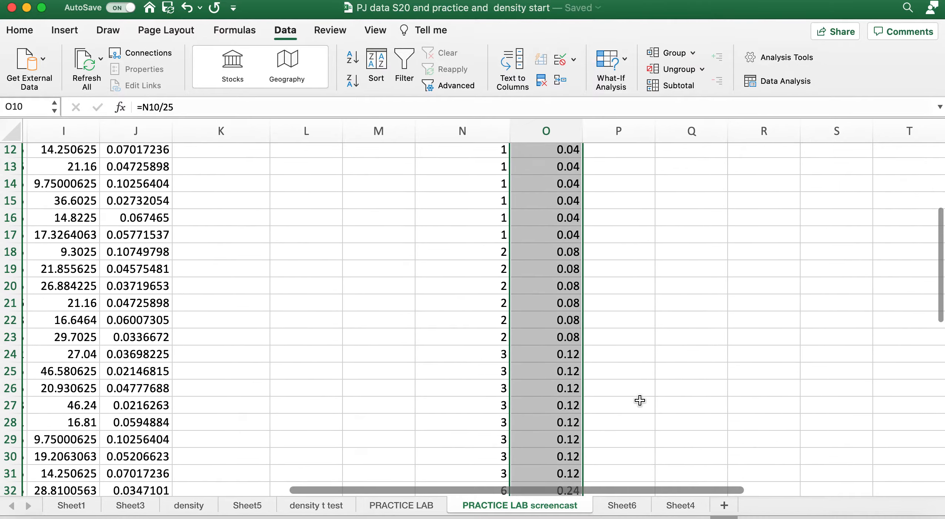
Widen column P to fit the full average 1/abar label
click(615, 175)
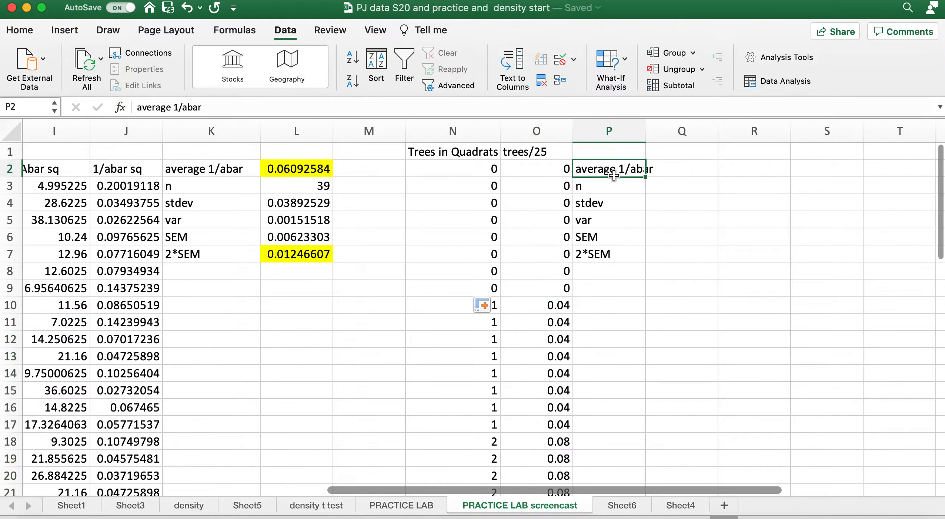
click(685, 171)
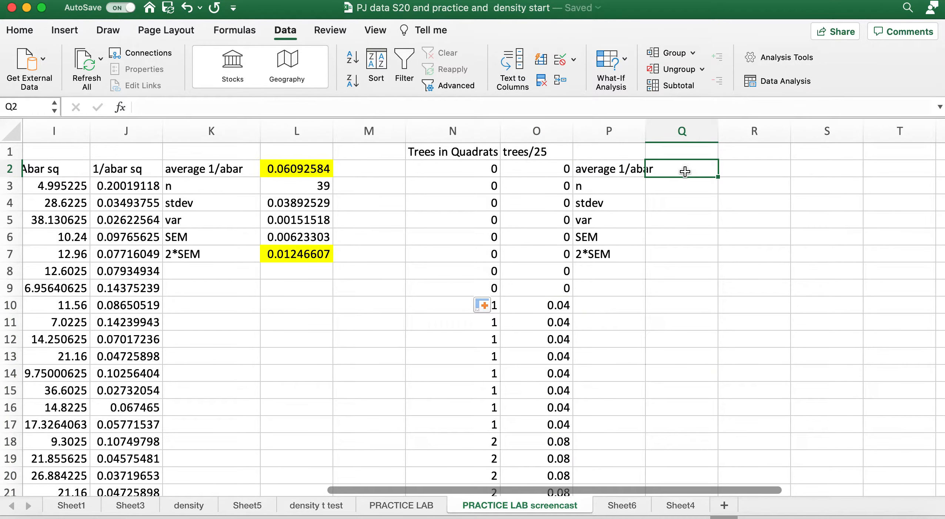
drag(645, 130, 660, 131)
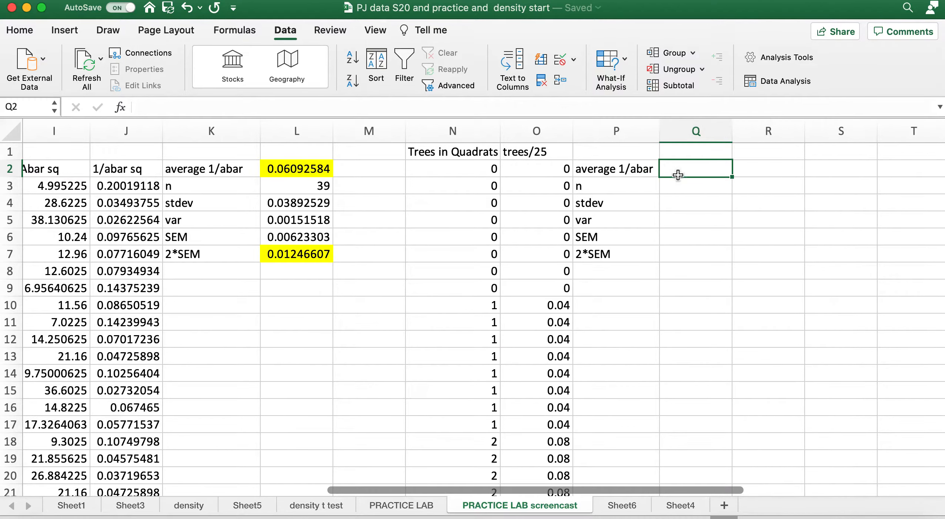
Calculate the average of the trees/25 values in cell Q2 with the formula =average(O2:O40)
text(=)
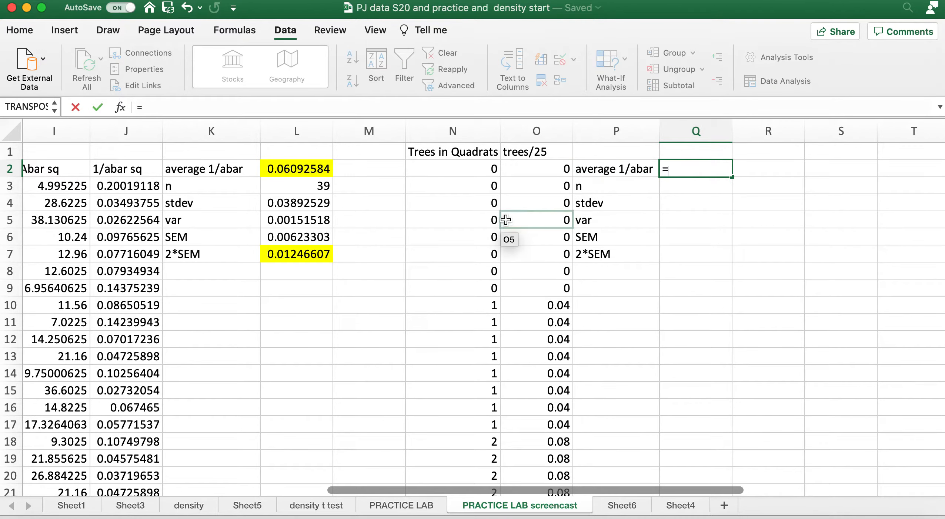
text(averat)
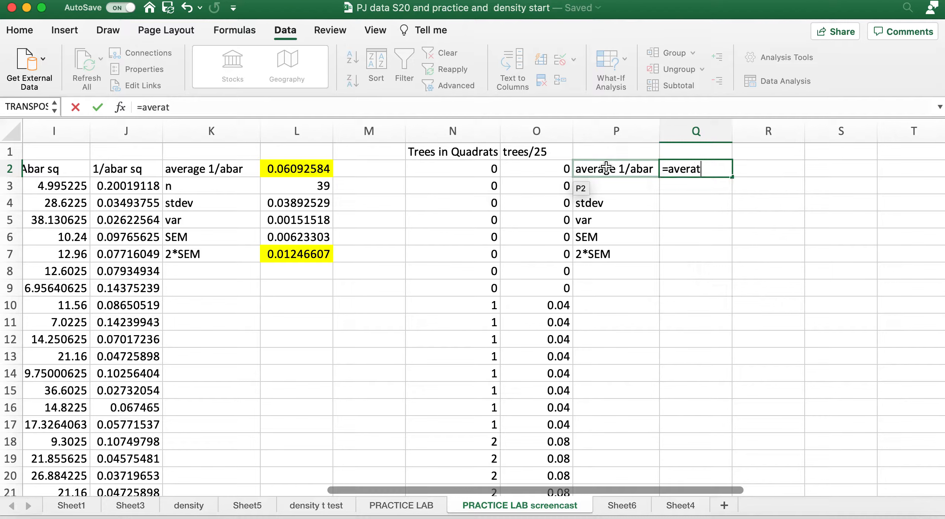
key(BackSpace)
text(ge()
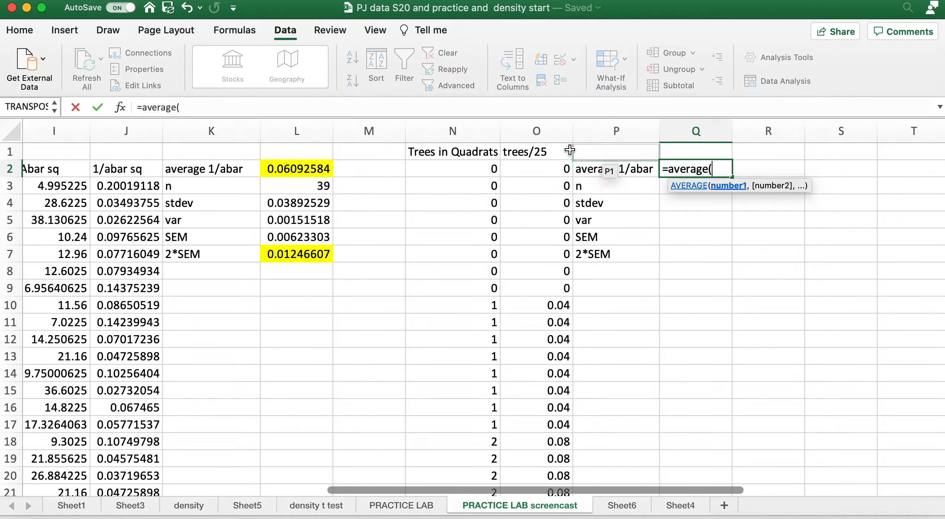
click(539, 169)
scroll(542, 278, down, 10)
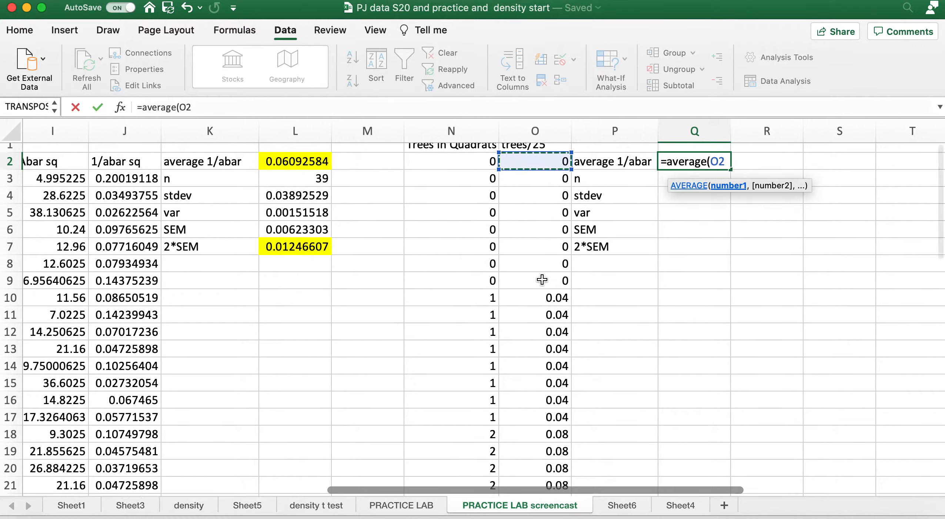
scroll(542, 280, down, 4)
shift+click(542, 325)
scroll(613, 306, up, 14)
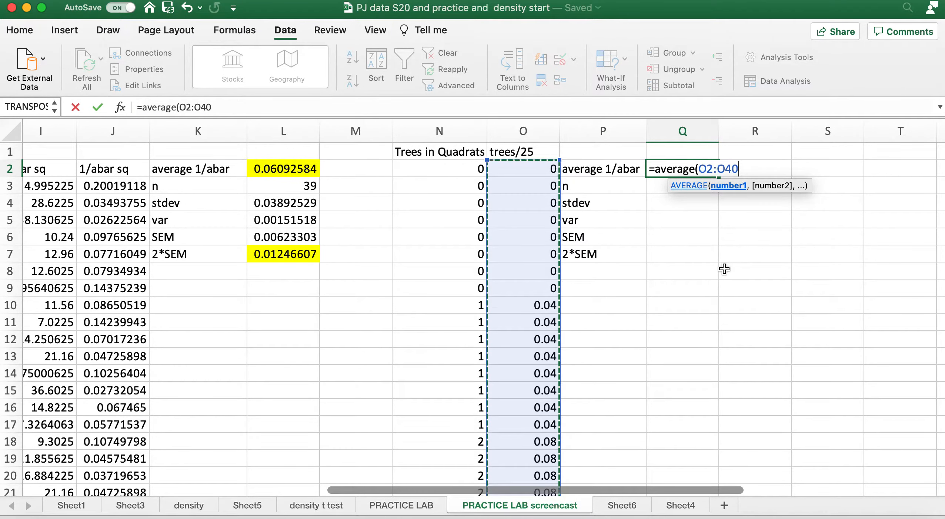
text())
key(Return)
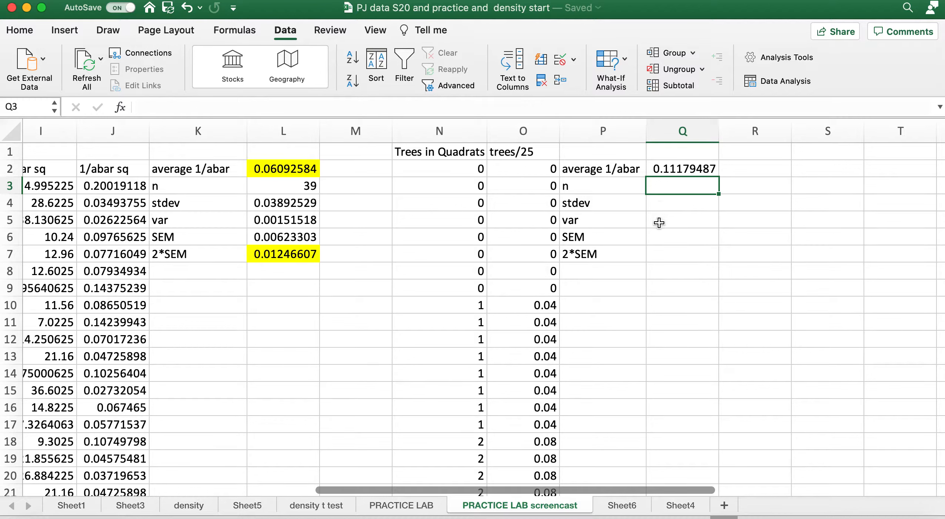
Enter 39 as n in cell Q3 and calculate the standard deviation in Q4 with =stdev(O2:O40)
text(39)
key(Return)
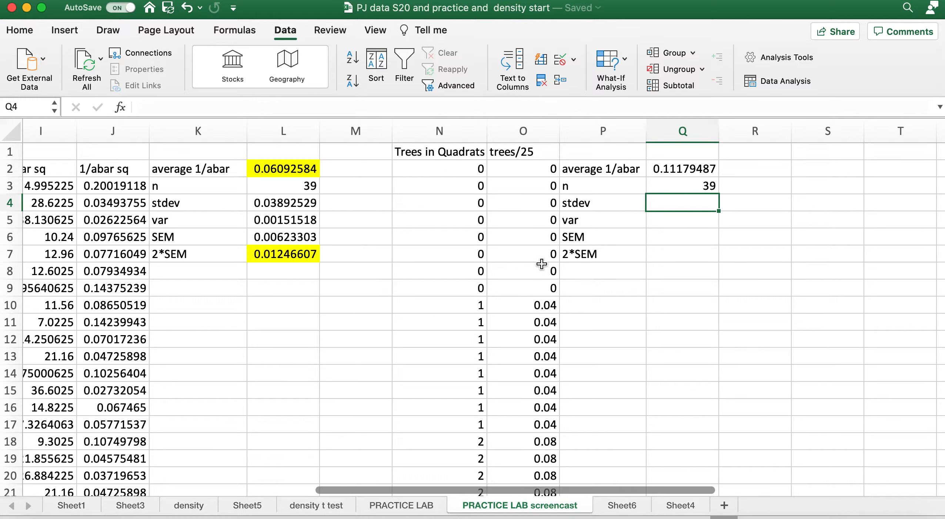
text(st)
key(BackSpace)
key(BackSpace)
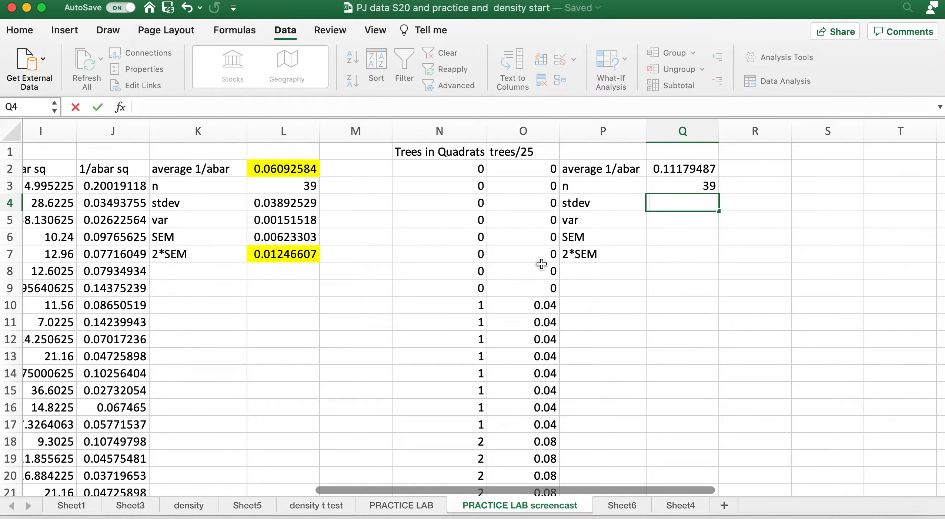
text(=stdev)
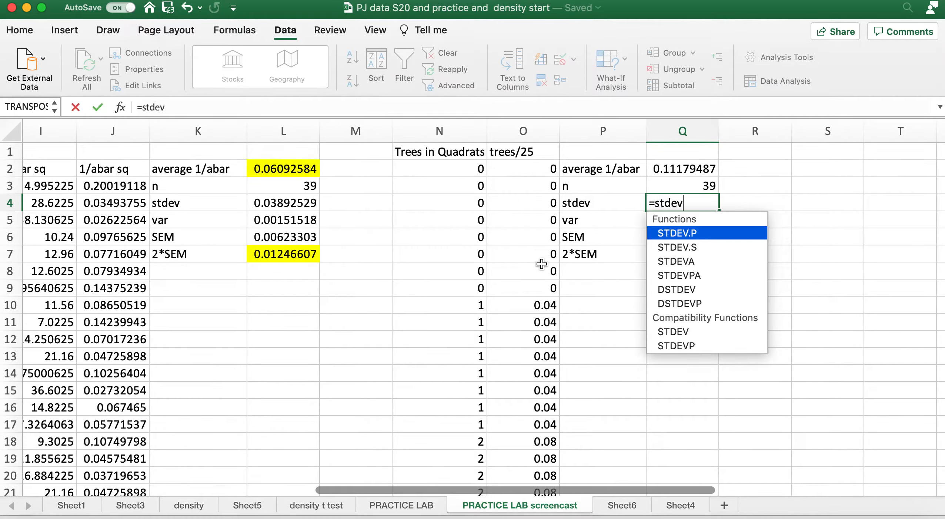
text(()
click(533, 169)
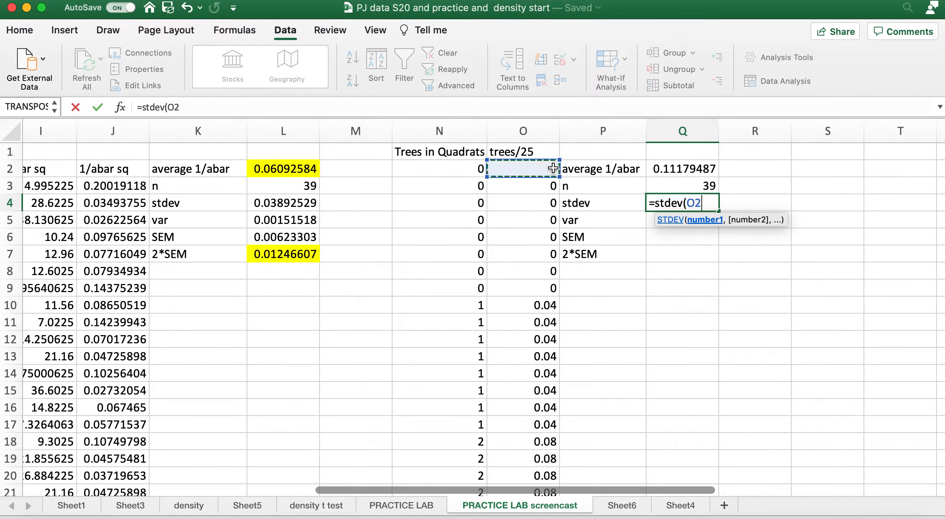
scroll(526, 338, down, 10)
shift+click(526, 339)
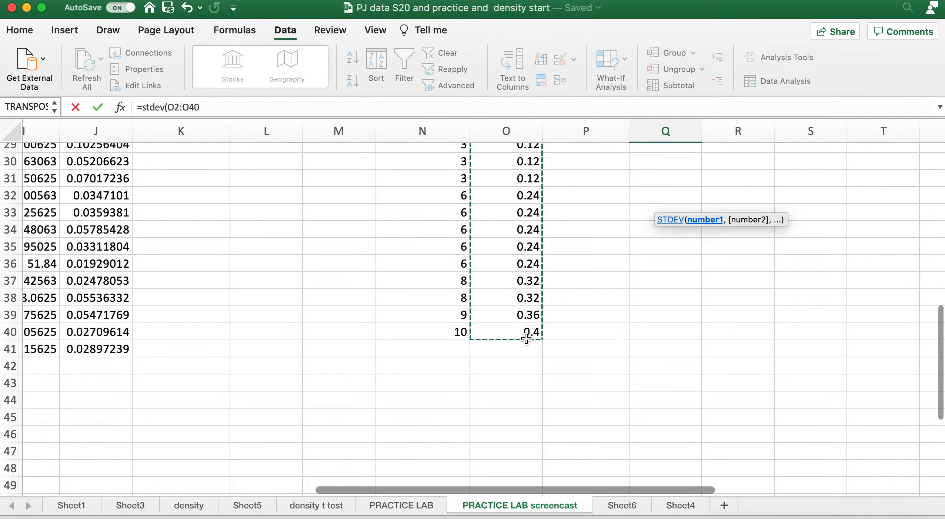
text())
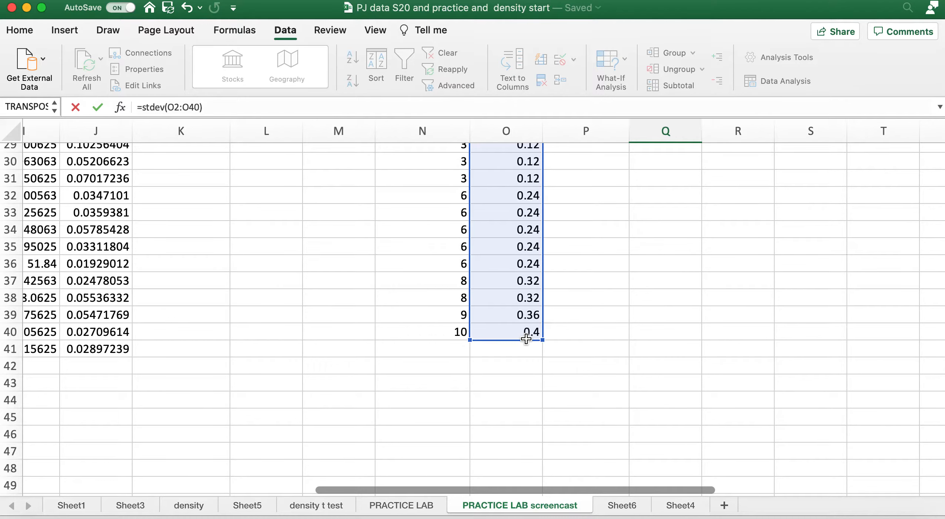
key(Return)
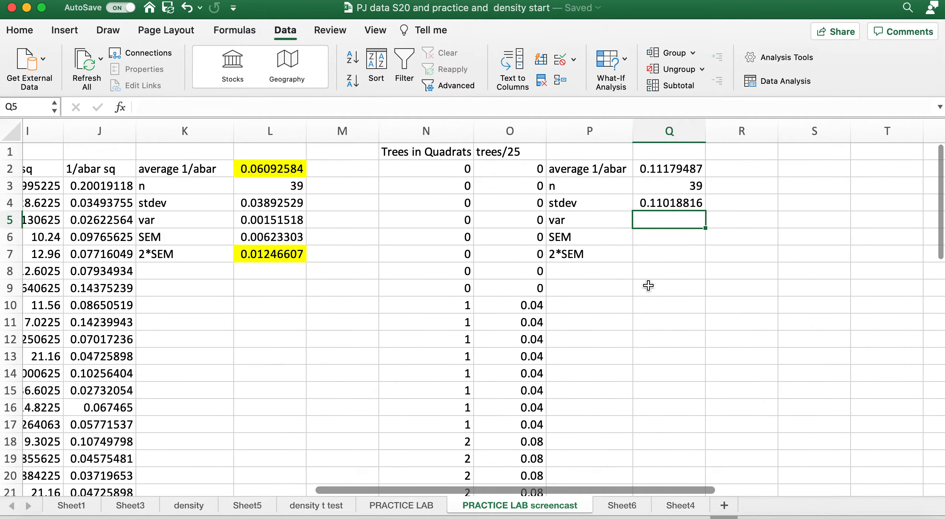
Calculate the variance of the Trees in Quadrats counts in cell Q5 with the formula =var(N2:N40)
text(=var)
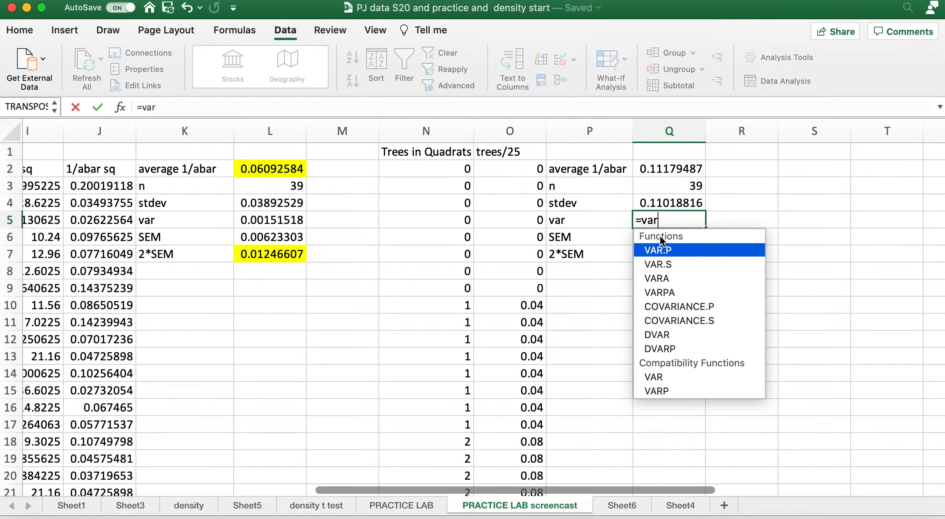
text(()
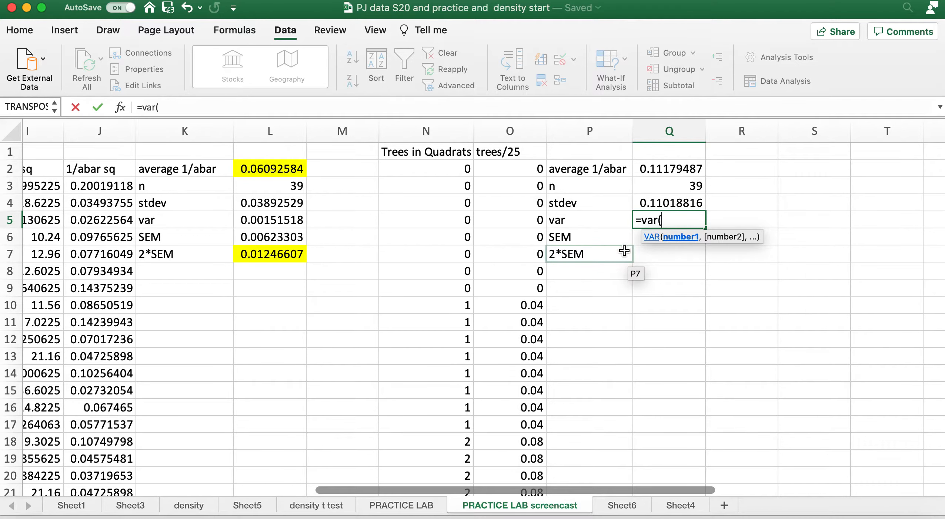
click(448, 171)
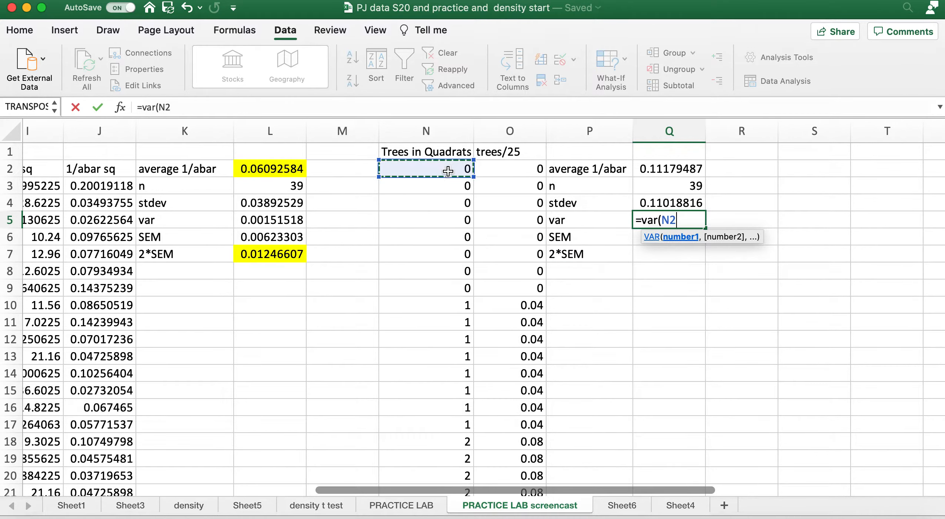
scroll(448, 171, down, 15)
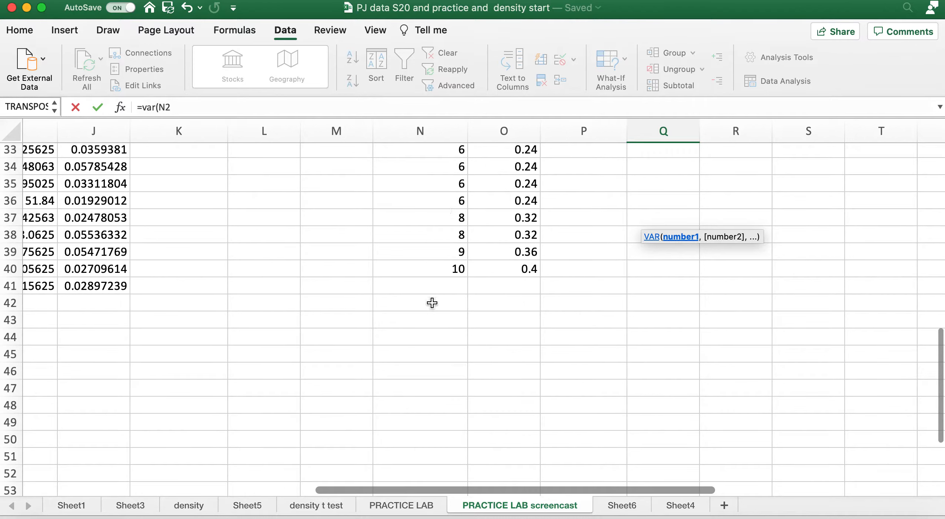
shift+click(434, 270)
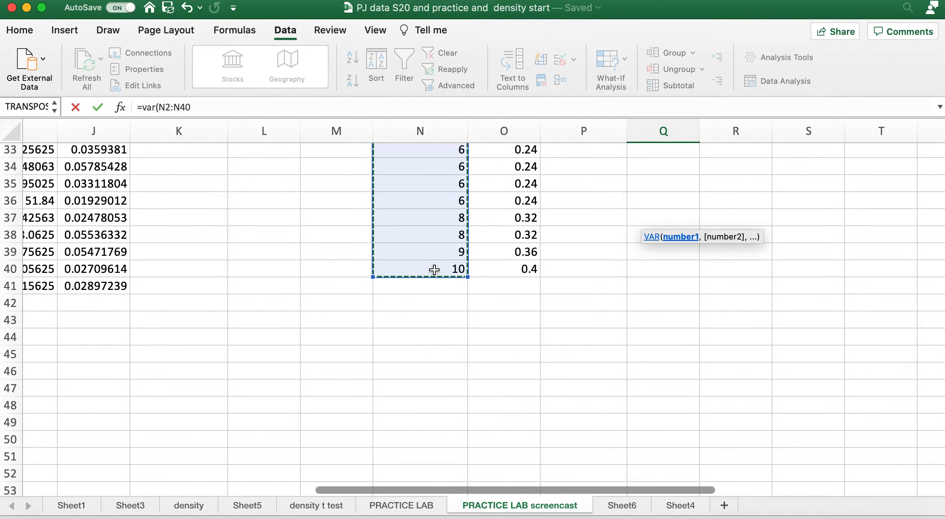
key(Return)
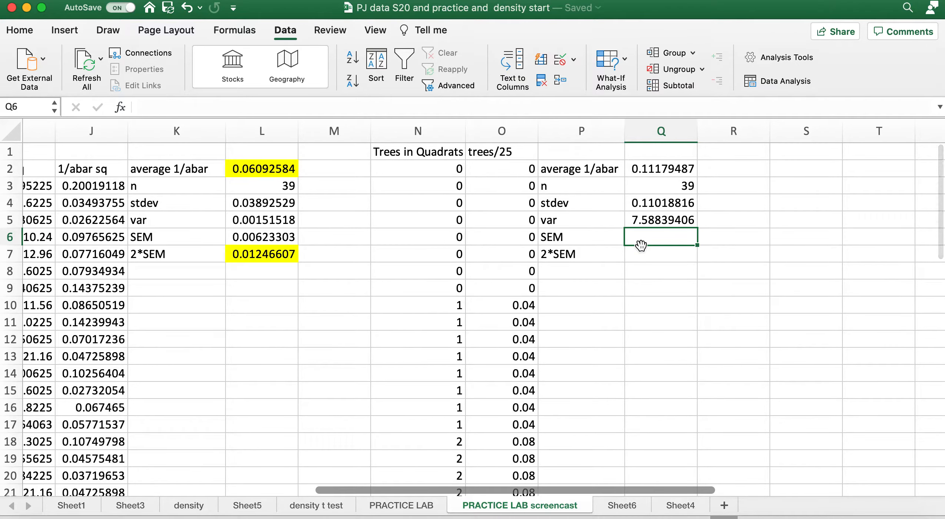
Calculate the SEM in cell Q6 by dividing the standard deviation by the square root of n, using =Q4/sqrt(39)
text(=)
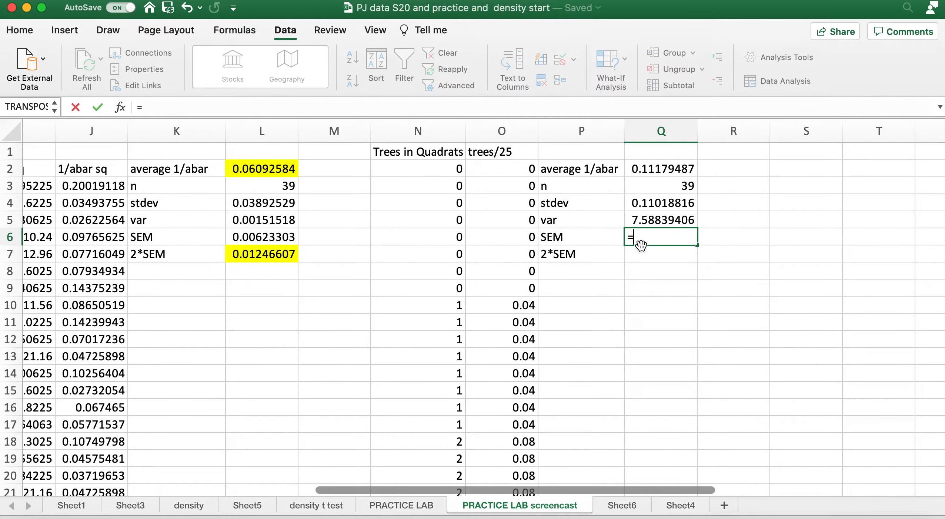
click(658, 203)
text(/sqrt(39))
key(Return)
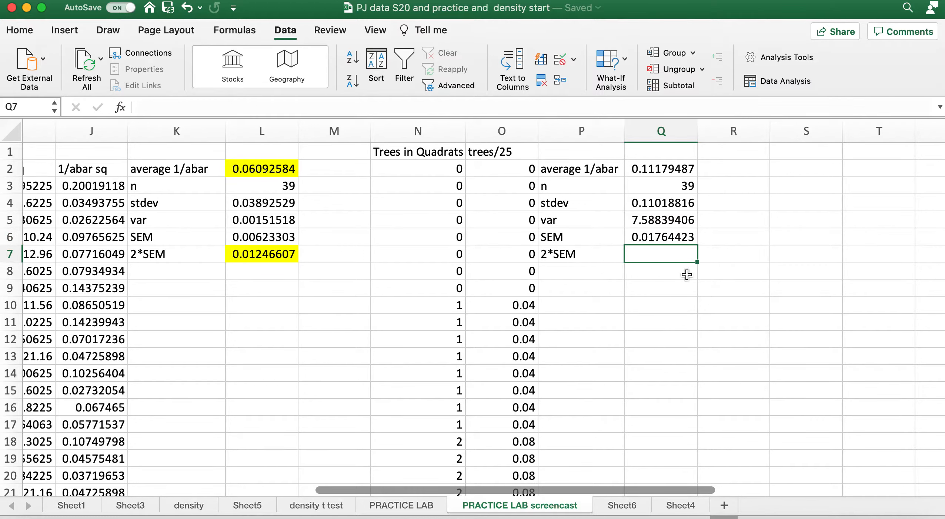
Calculate twice the SEM in cell Q7 with the formula =2*Q6
text(=)
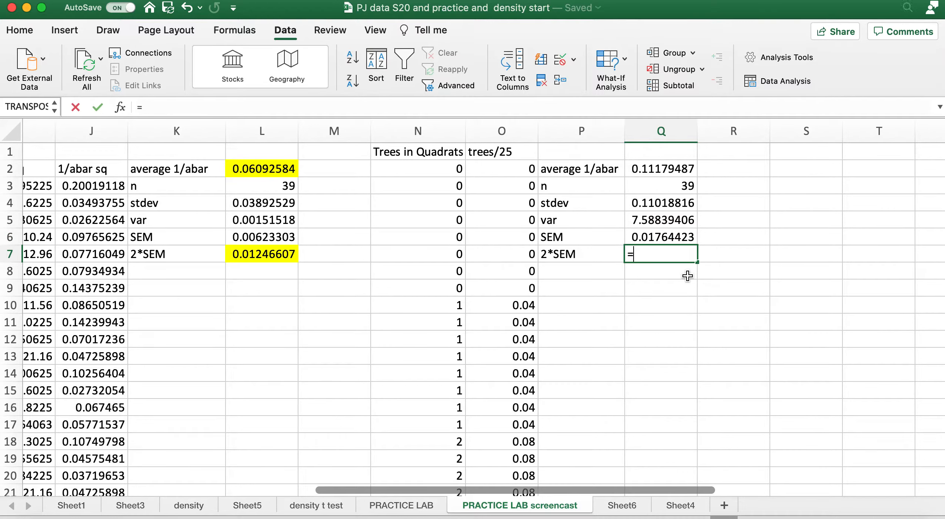
text(28)
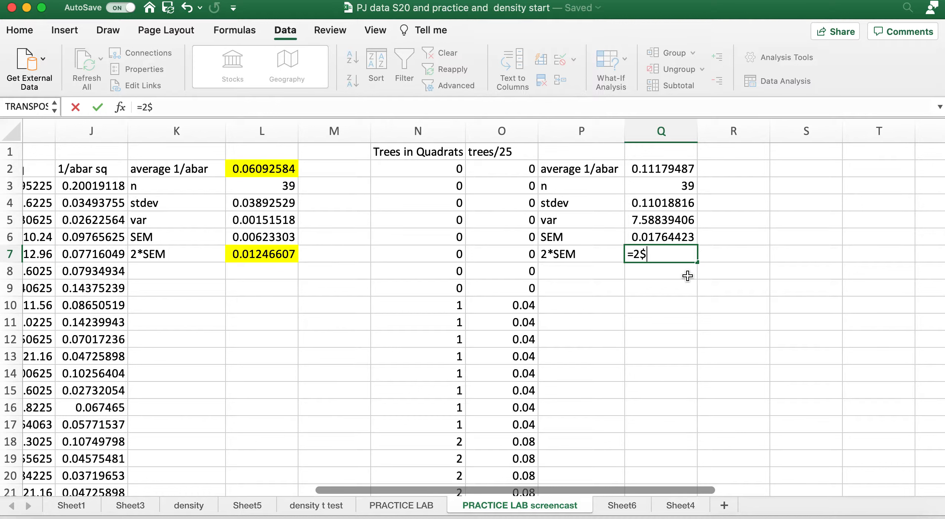
key(BackSpace)
text(*)
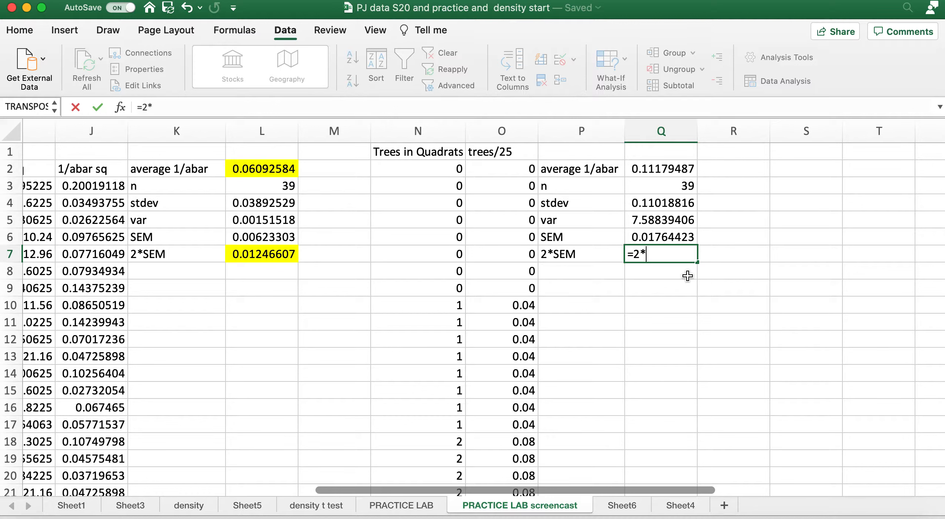
click(672, 239)
key(Return)
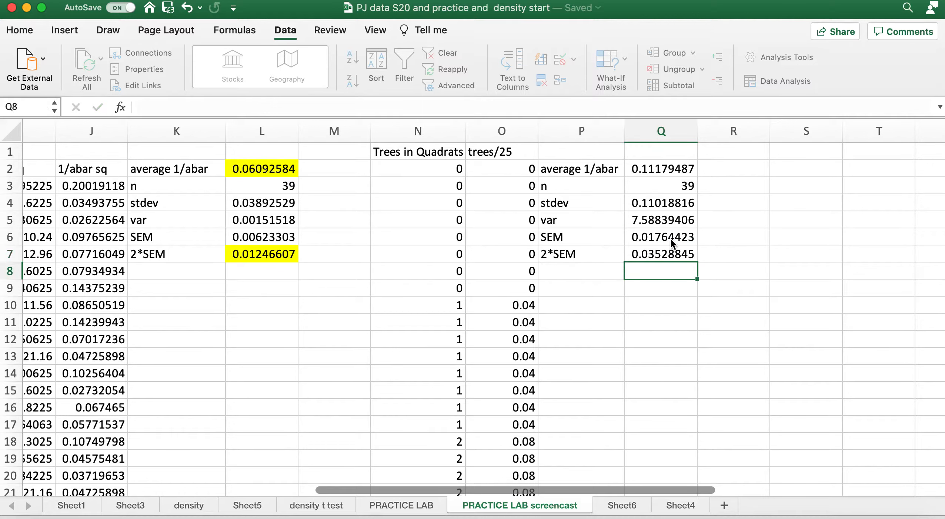
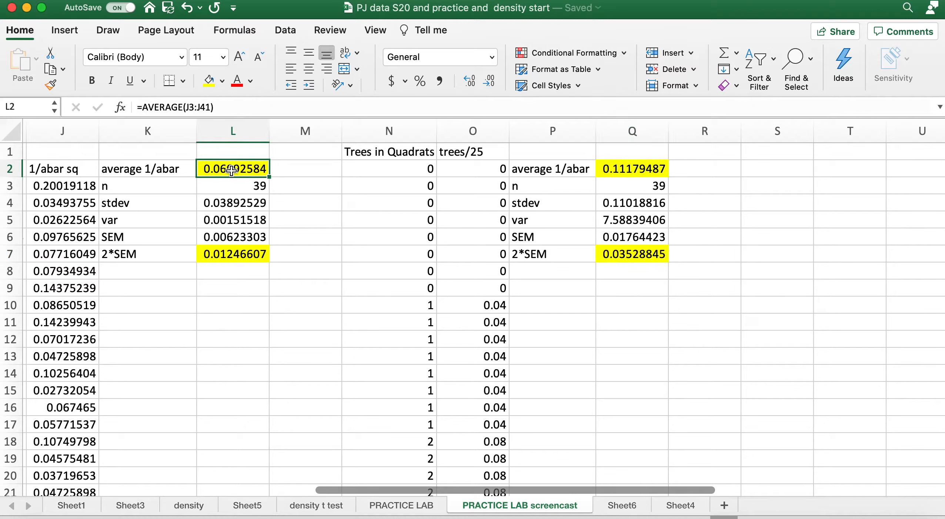
Copy the 1/abar squared statistics in L2:L7 and paste them as values only into R2:R7
drag(232, 170, 232, 260)
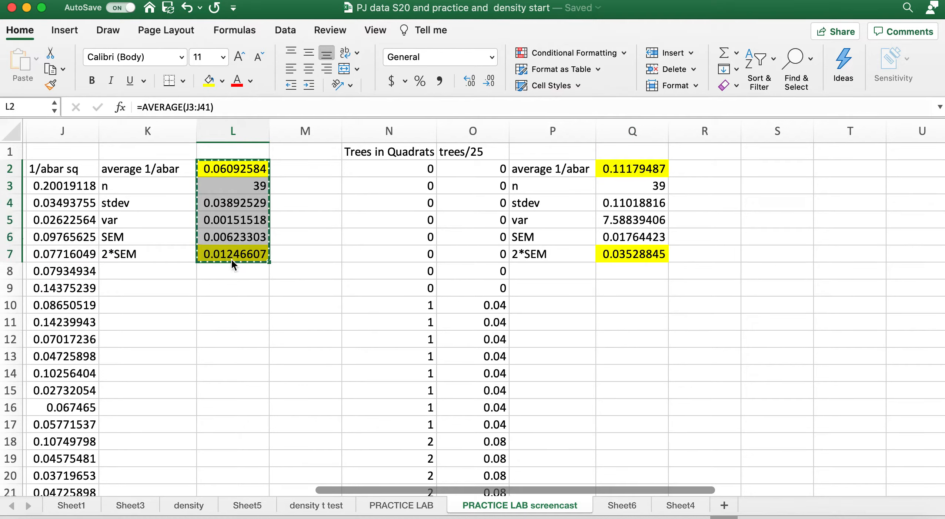
click(694, 171)
right_click(693, 171)
mouse_move(703, 219)
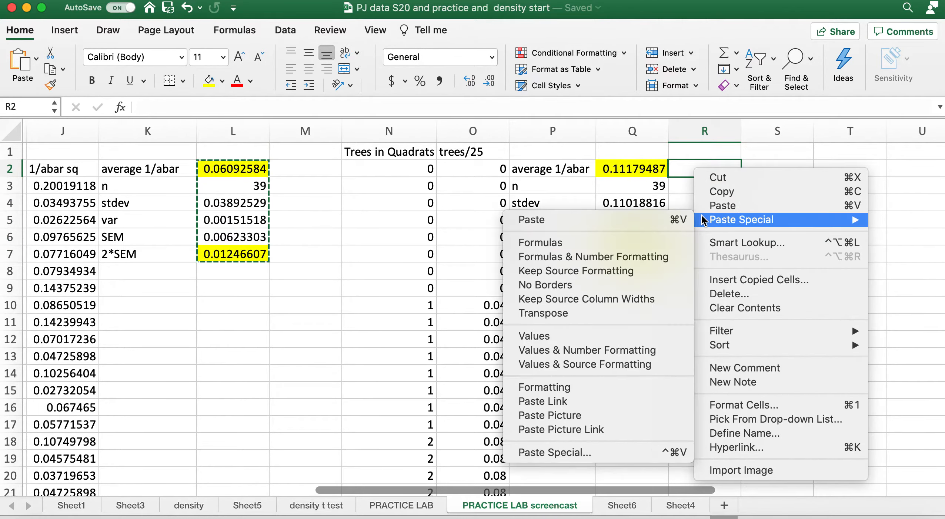
click(611, 335)
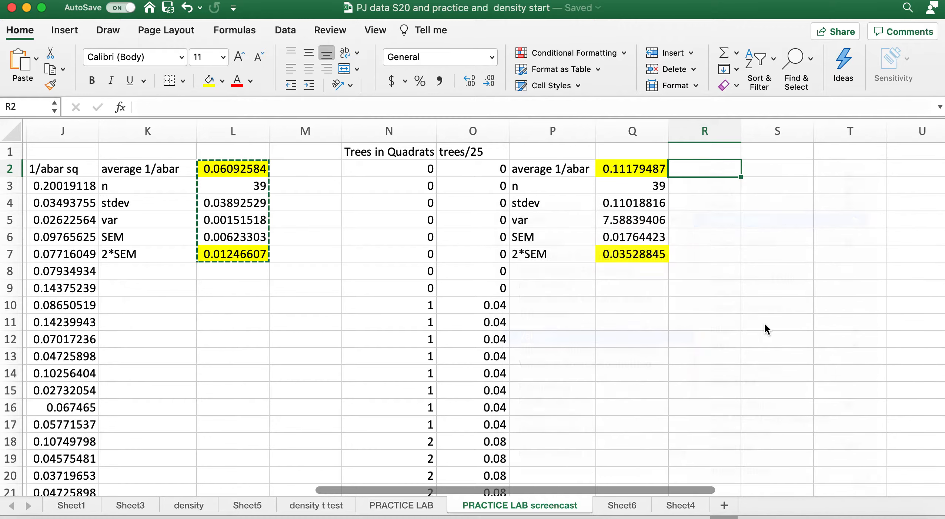
click(764, 336)
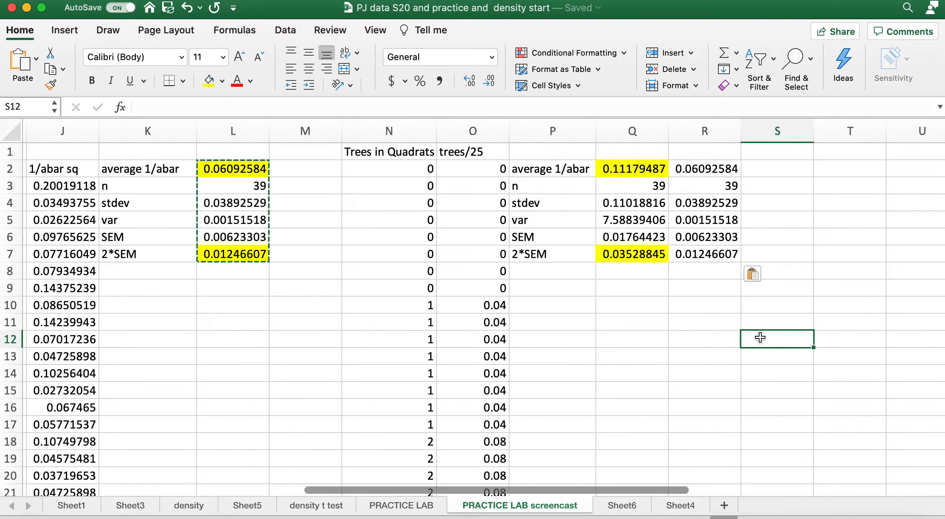
Try a 2-D clustered column chart with only cell R2 selected, and undo the chart insertion
click(703, 173)
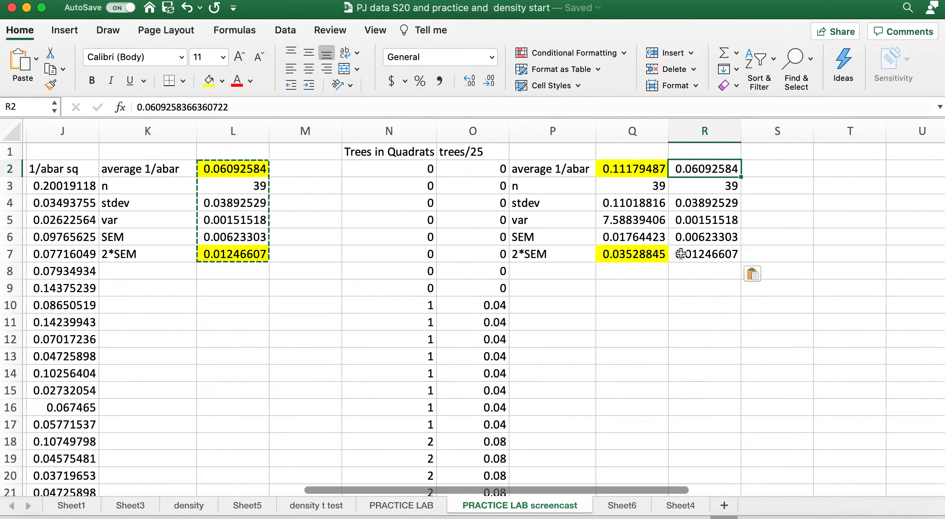
scroll(665, 329, right, 4)
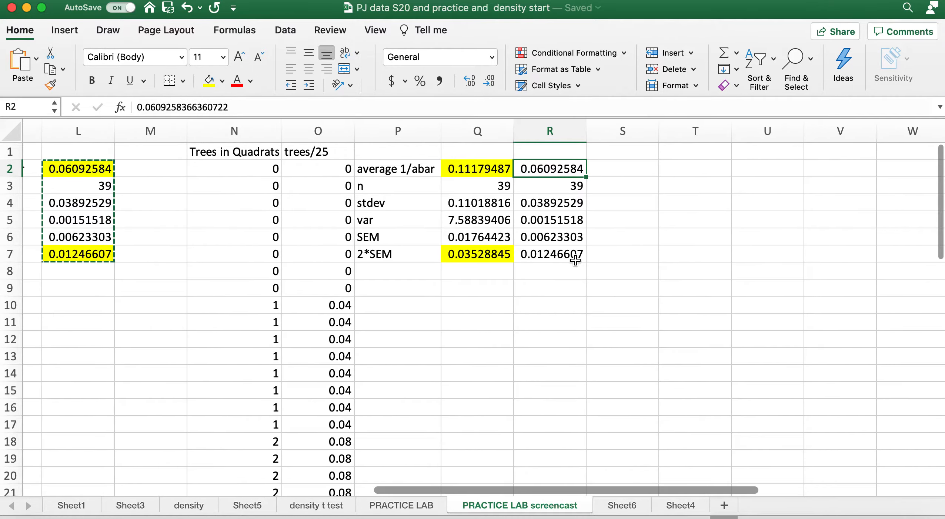
click(59, 35)
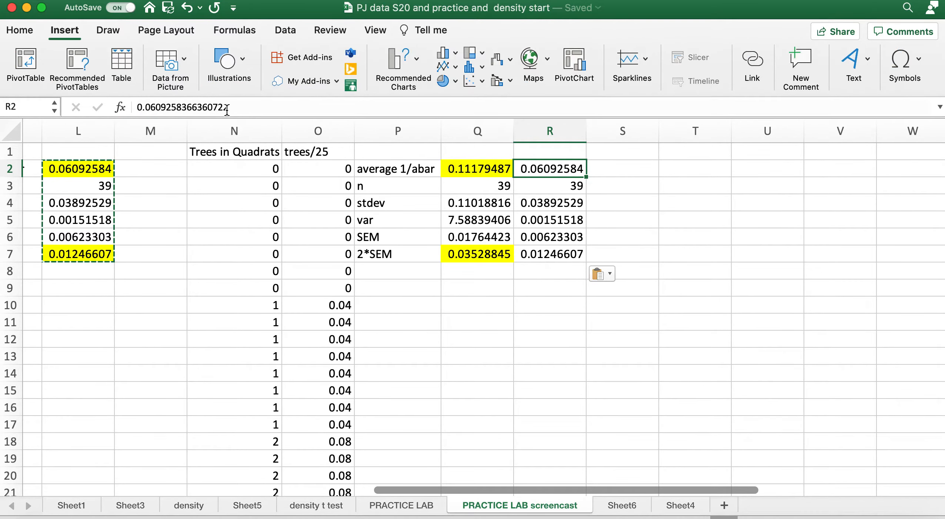
click(455, 55)
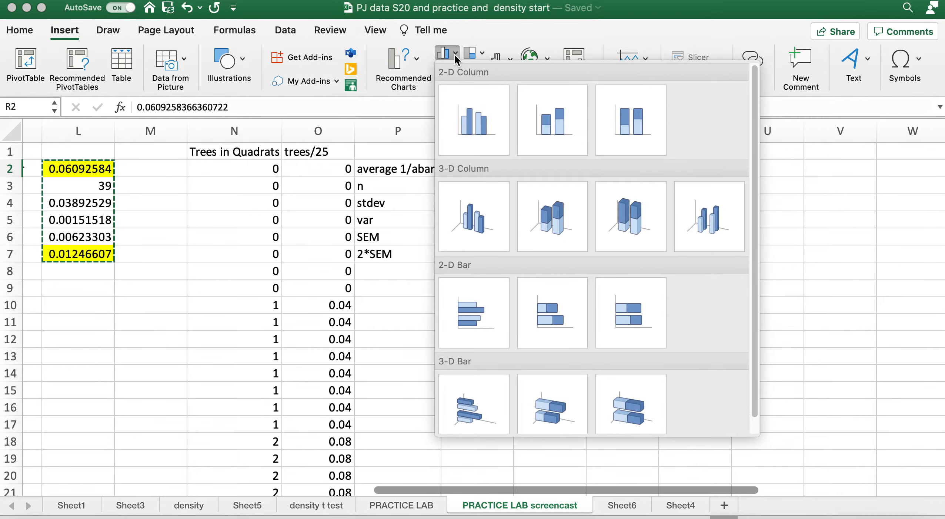
click(474, 126)
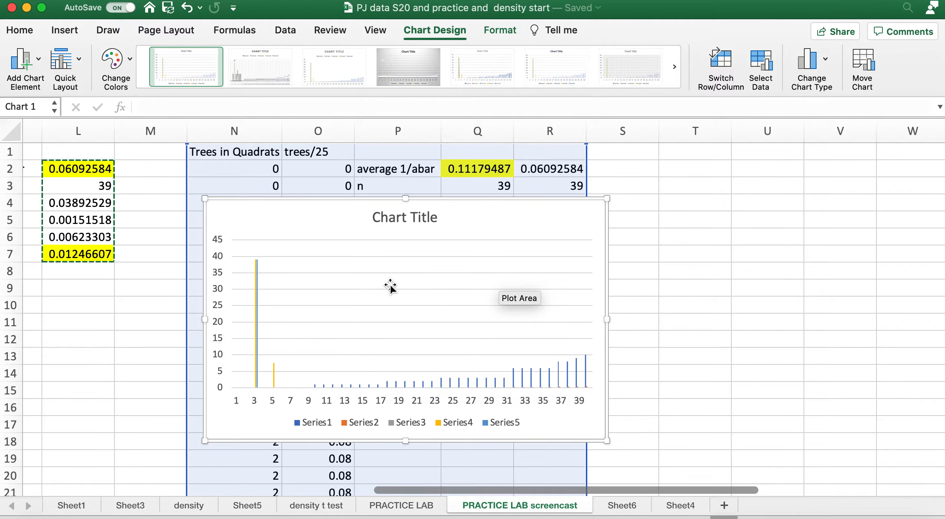
drag(455, 171, 528, 171)
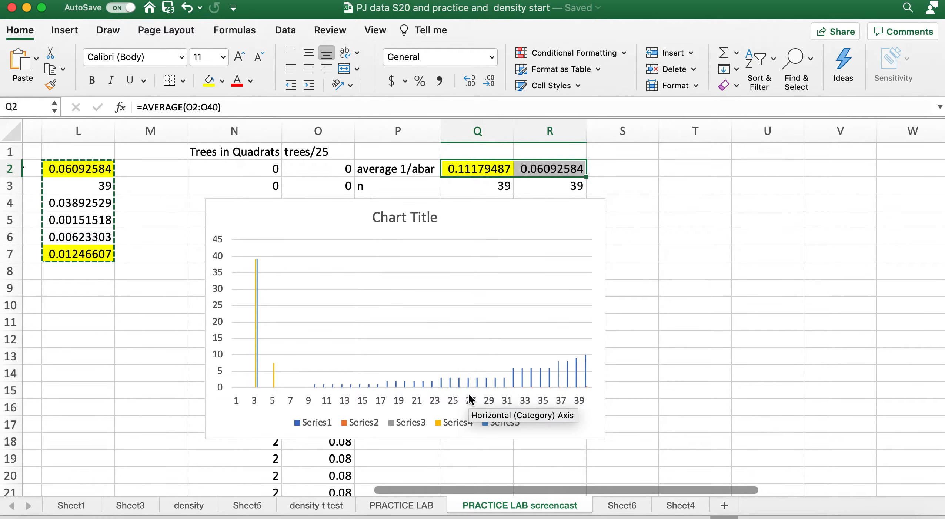
key(super+z)
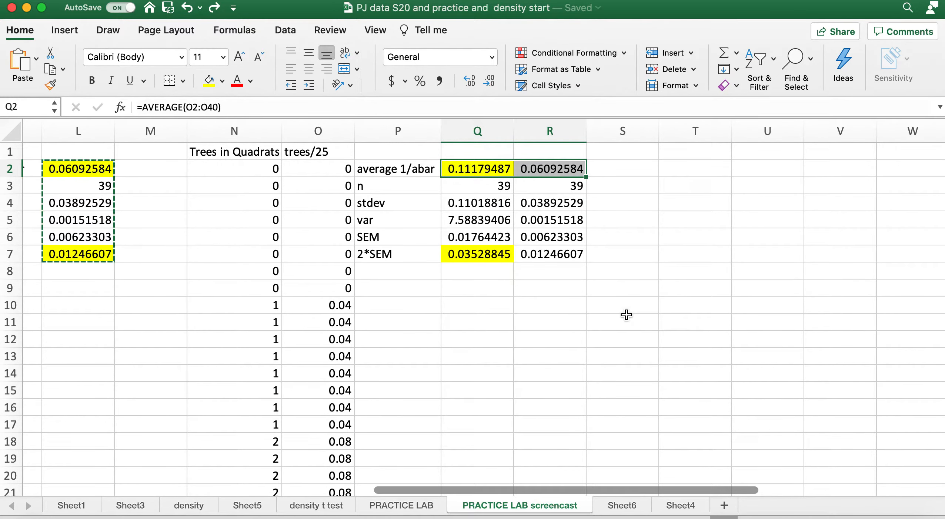
click(516, 316)
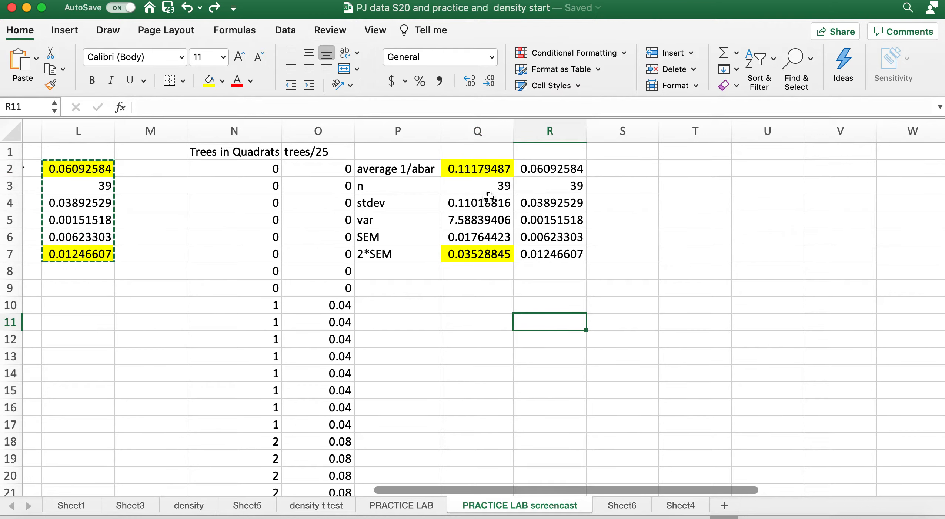
Label the two statistics columns by entering Quadrats in cell Q1 and Point Quarter in cell R1
drag(467, 177, 531, 173)
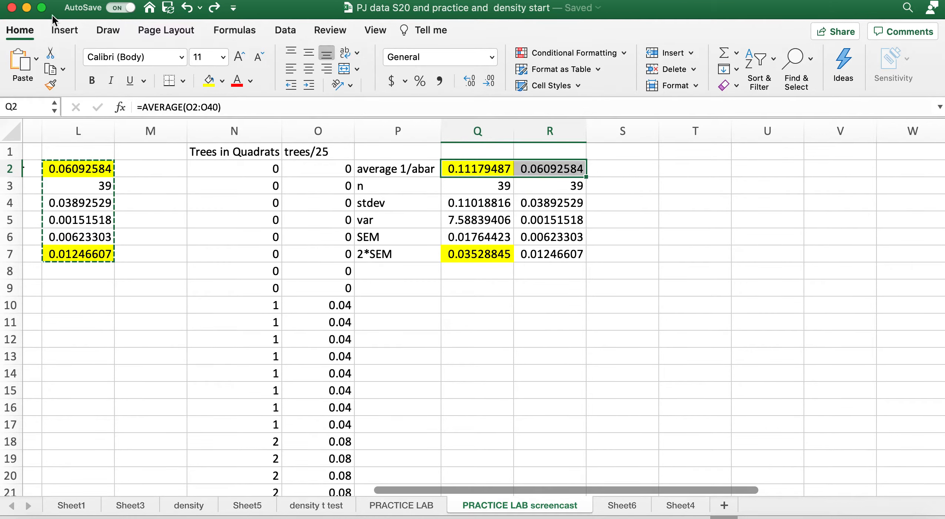
click(62, 33)
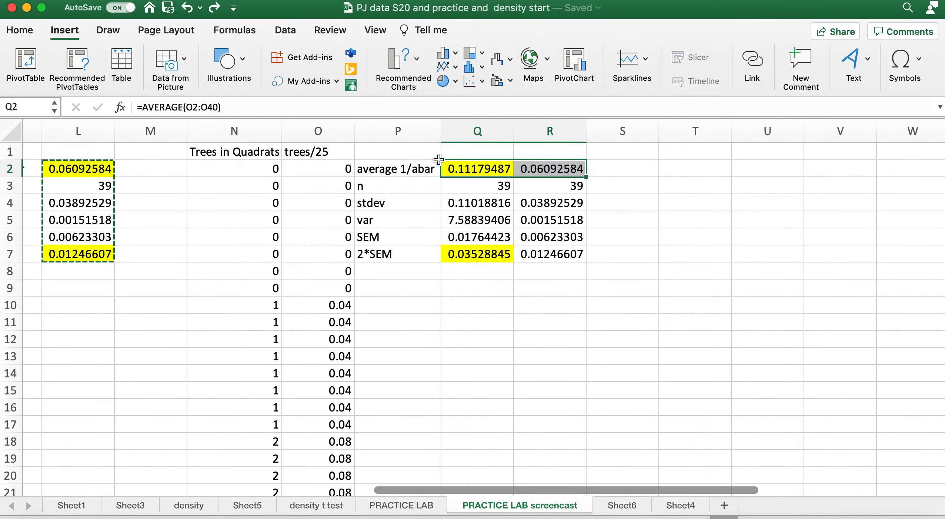
click(476, 153)
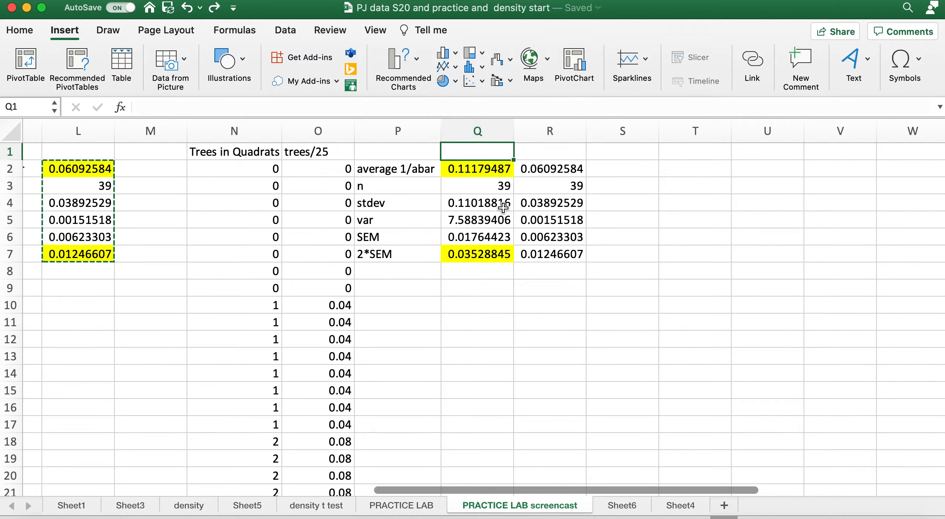
text(Quadrats)
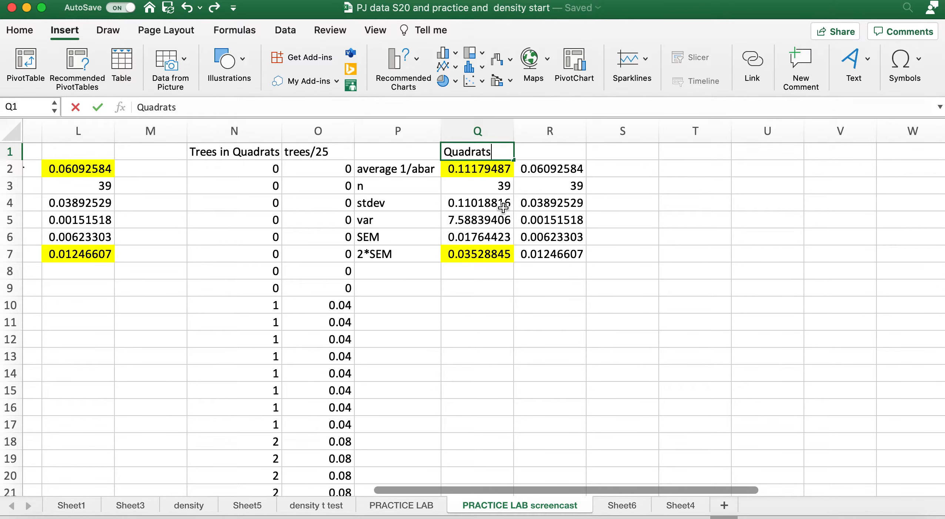
click(558, 153)
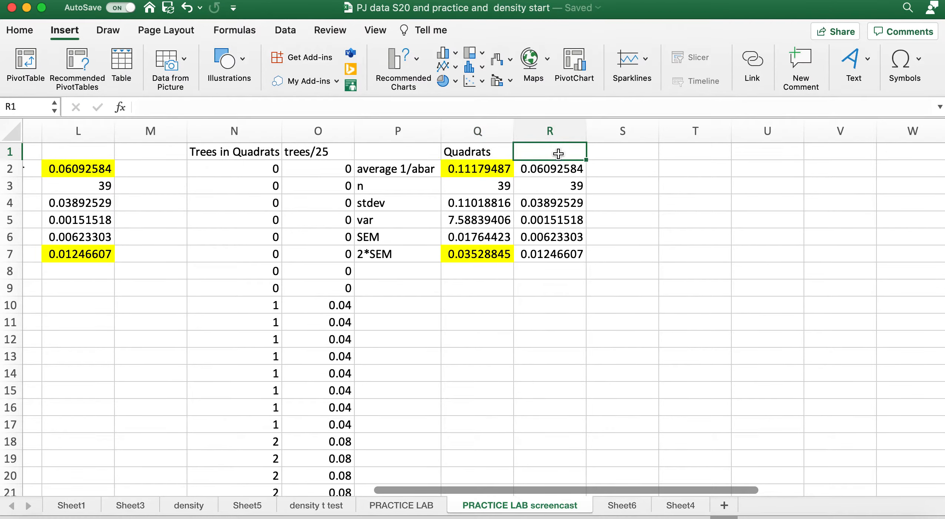
text(Point Quarter)
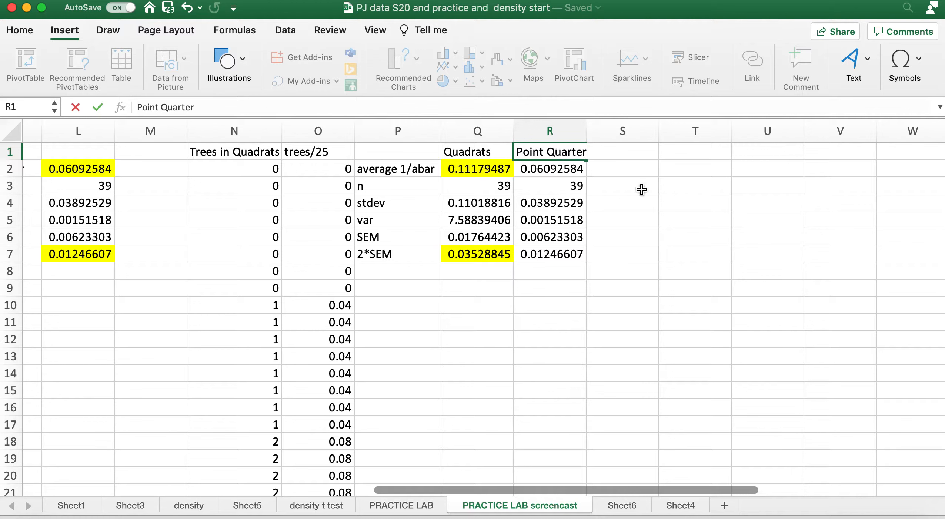
click(576, 269)
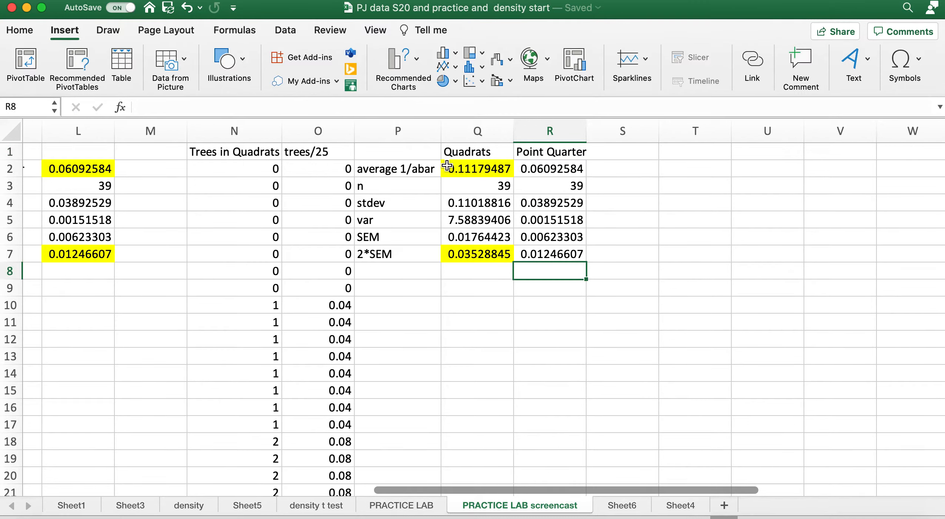
Insert a 2-D clustered column chart of the labels and averages in Q1:R2 and place it below the summary statistics
click(512, 155)
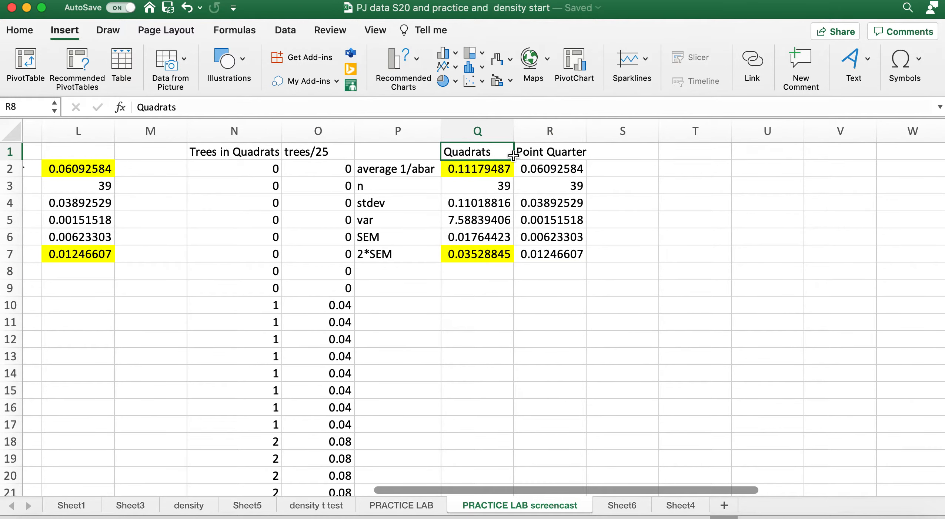
drag(513, 156, 524, 167)
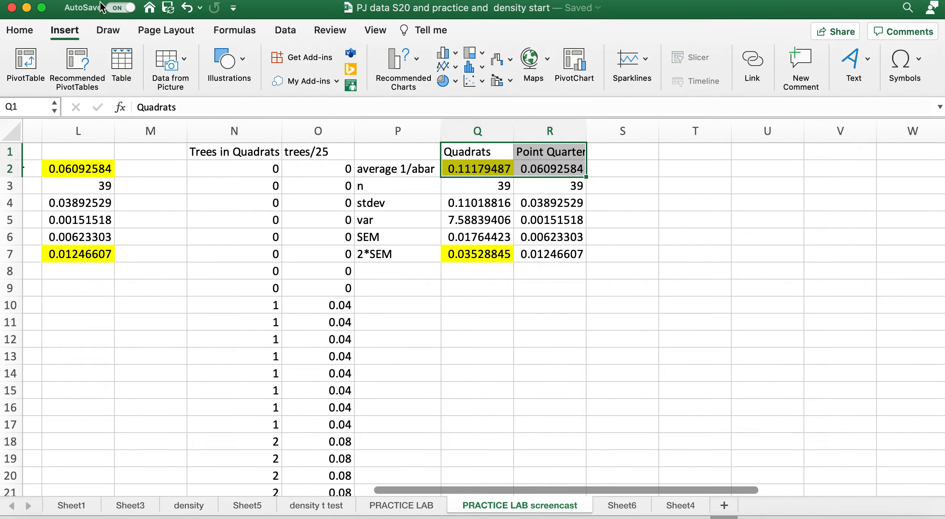
click(65, 30)
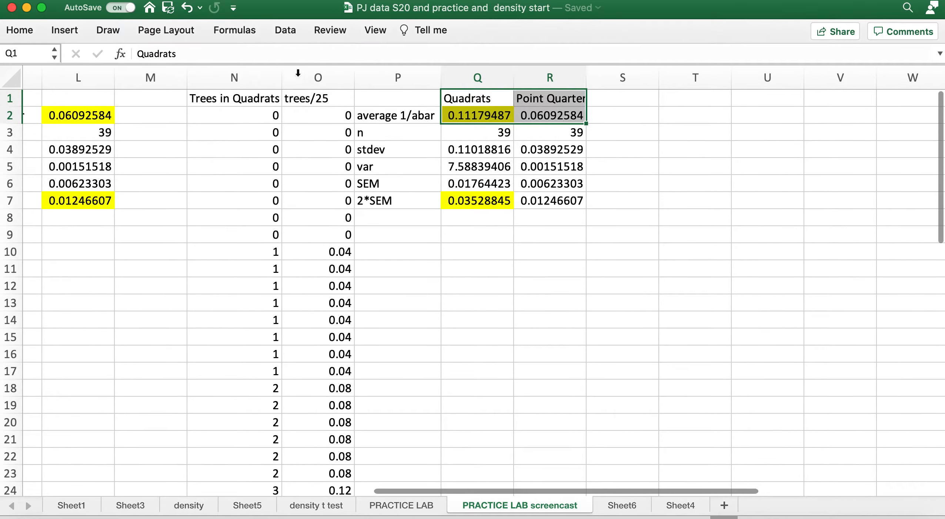
click(64, 29)
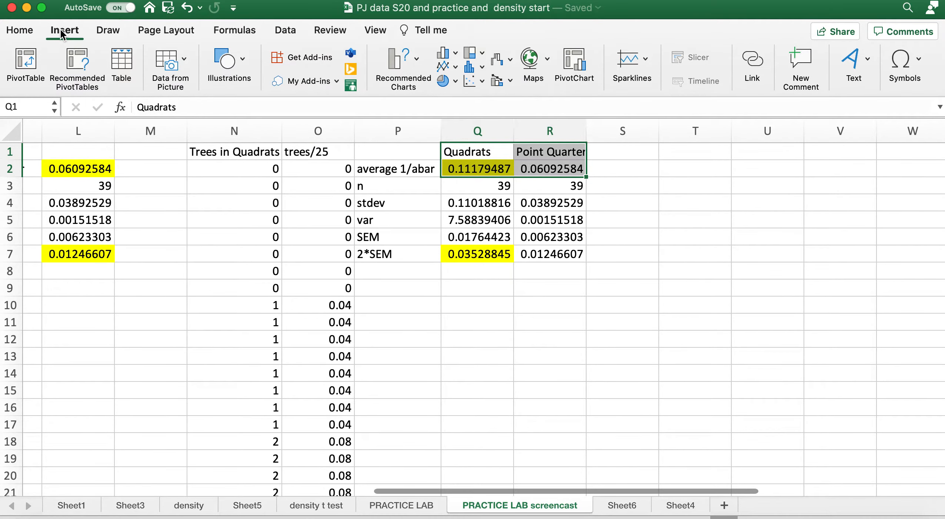
click(453, 54)
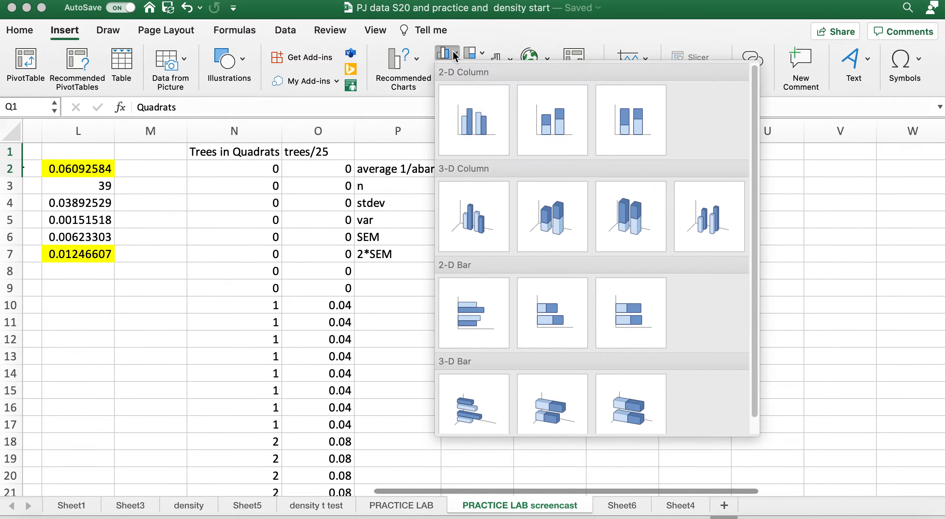
click(476, 113)
mouse_move(521, 374)
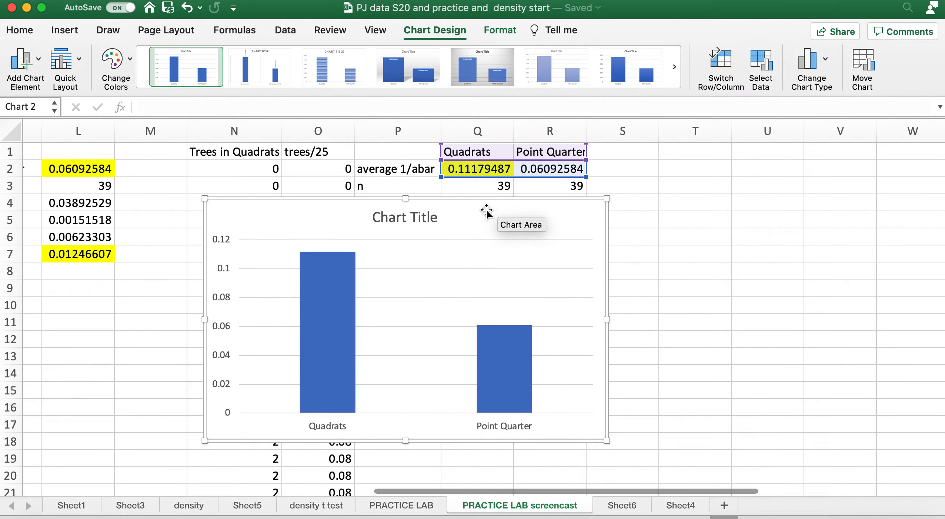
drag(487, 208, 654, 287)
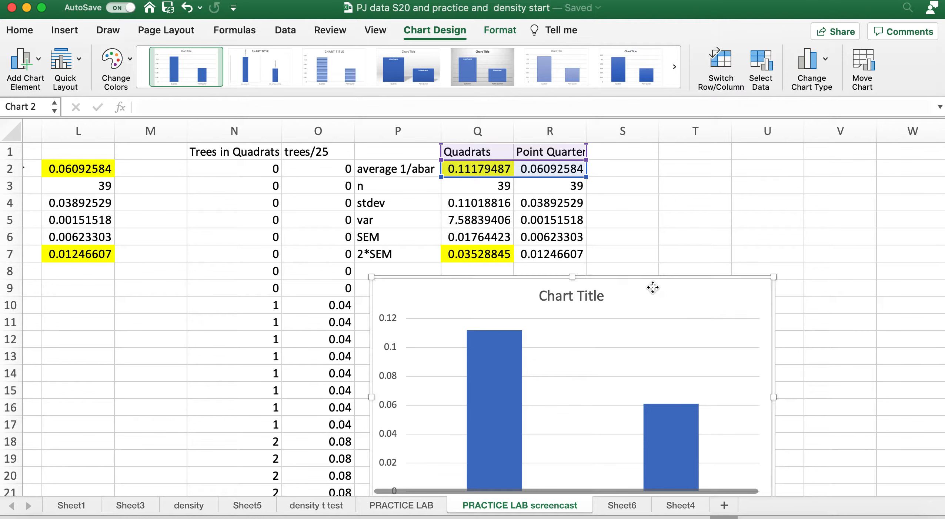
scroll(673, 202, down, 2)
scroll(673, 202, down, 2)
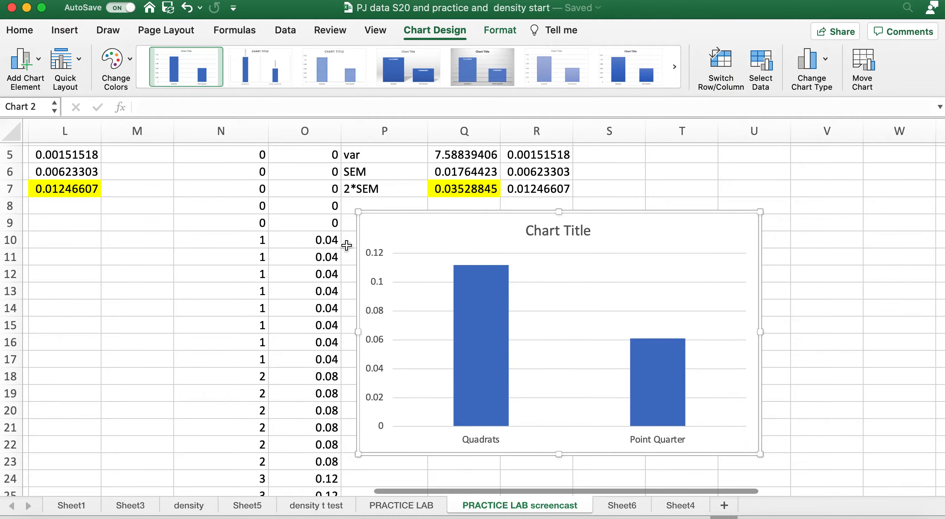
Select the column data series in the chart of quadrat and point quarter averages
mouse_move(475, 301)
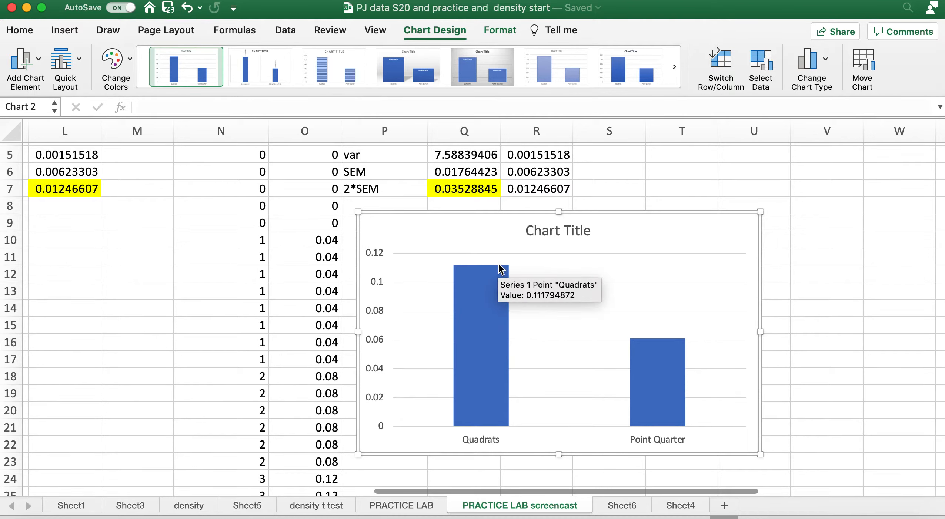
click(493, 301)
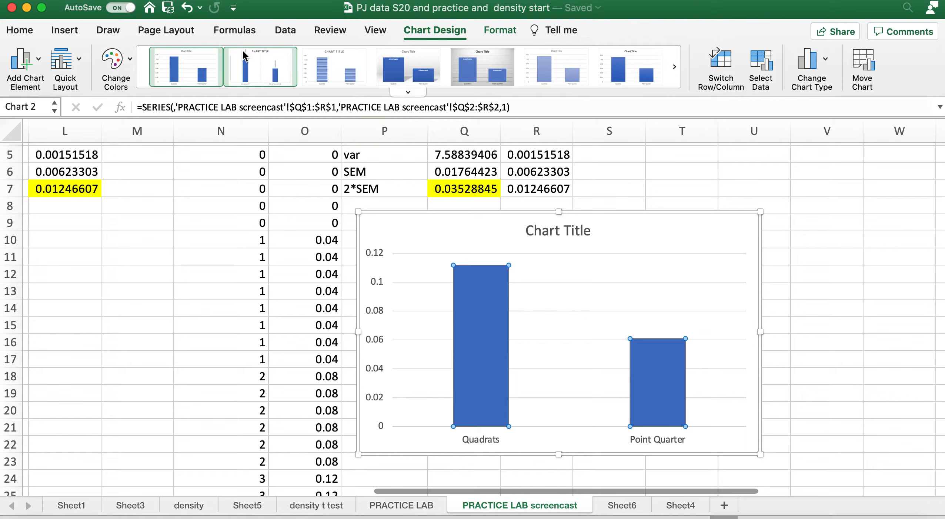
click(499, 30)
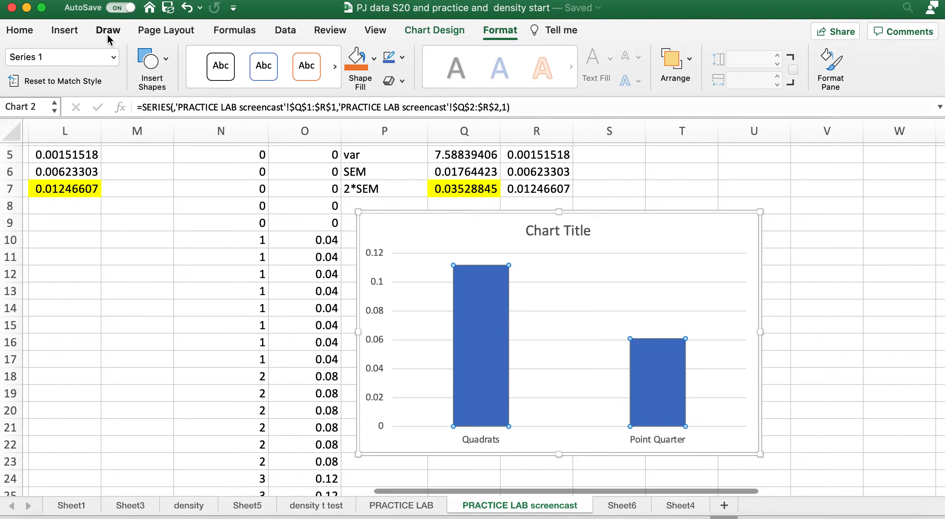
click(64, 30)
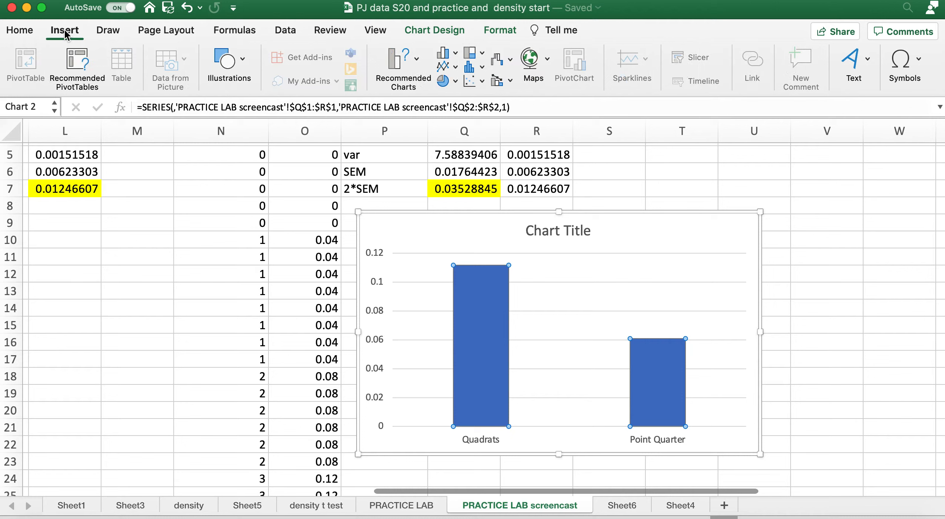
click(437, 24)
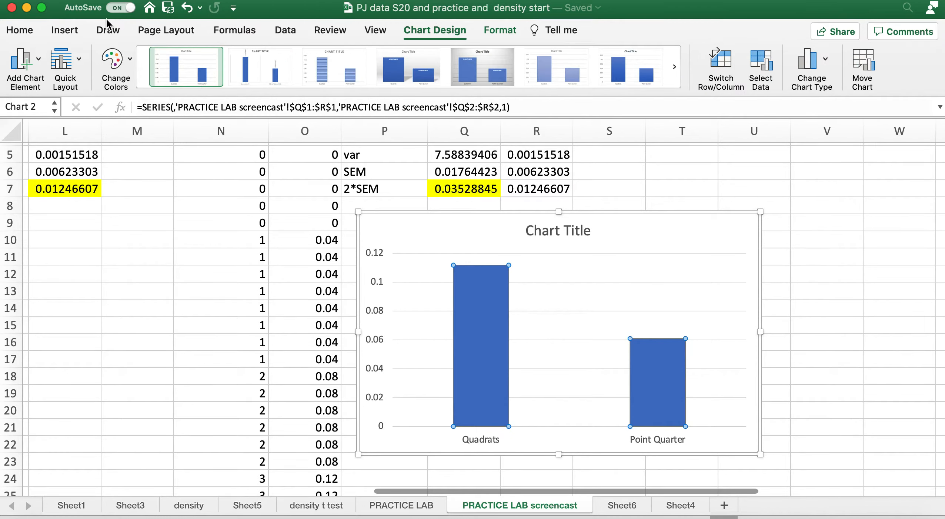
click(70, 32)
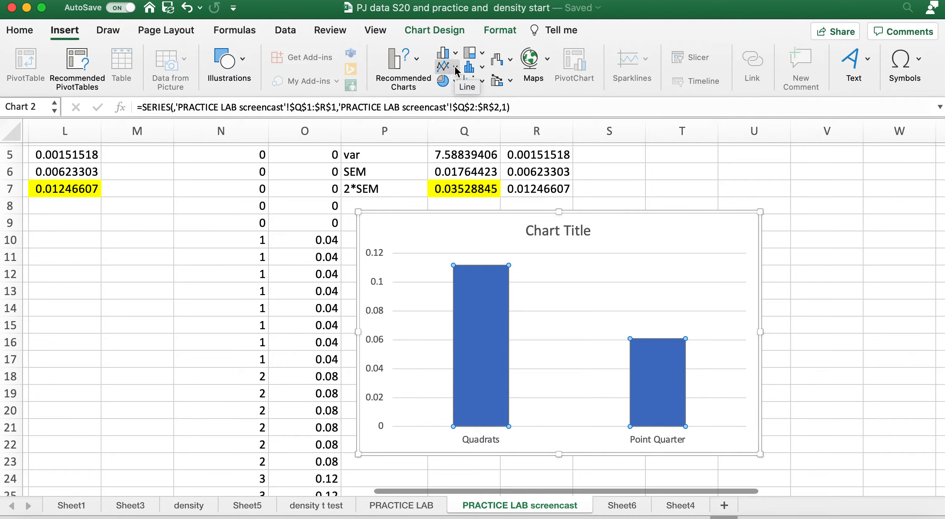
click(455, 32)
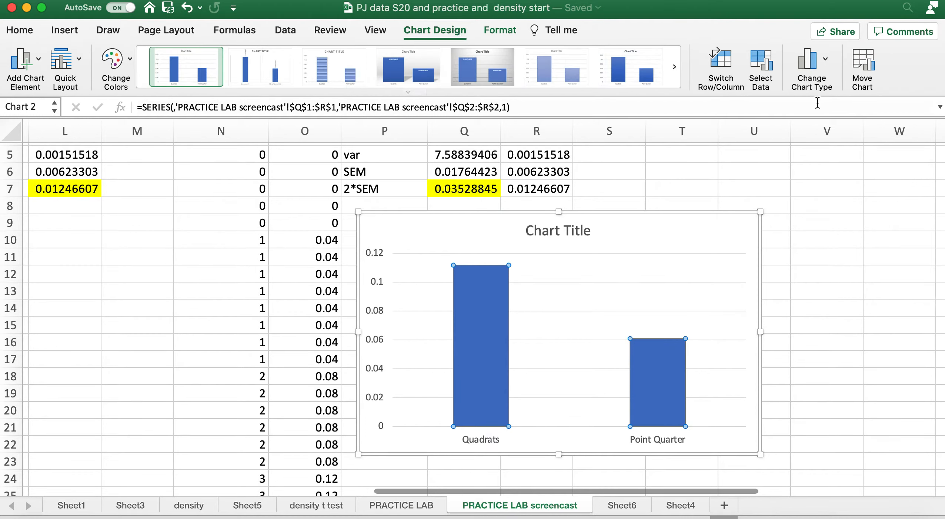
Add vertical error bars to the column series and set their error amount to Custom
mouse_move(677, 400)
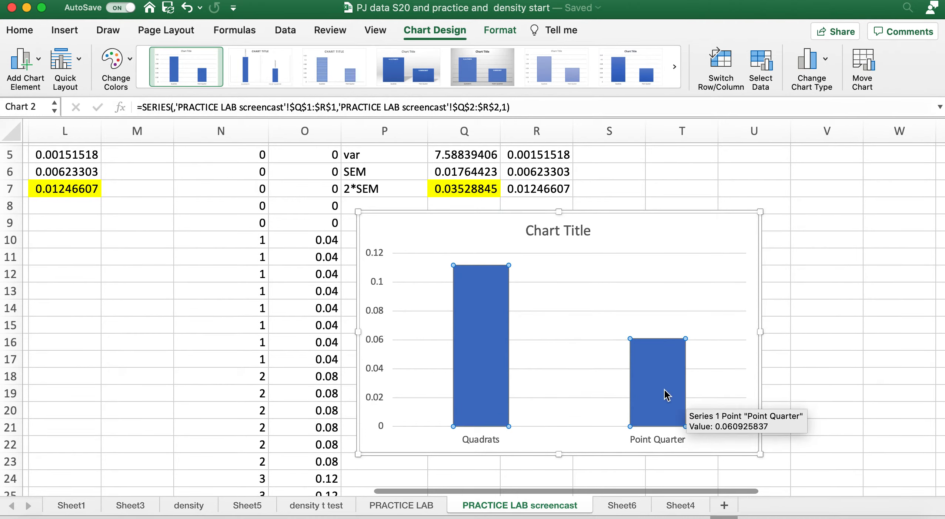
click(38, 62)
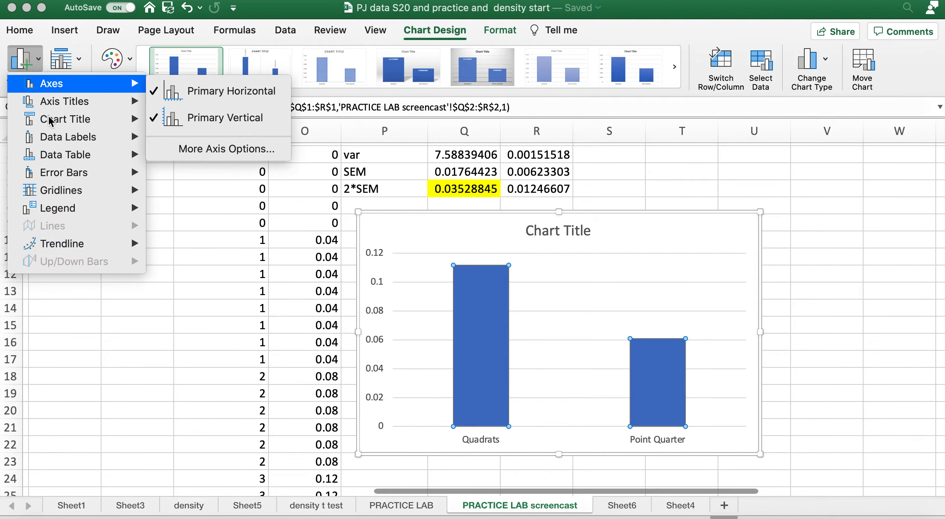
mouse_move(67, 174)
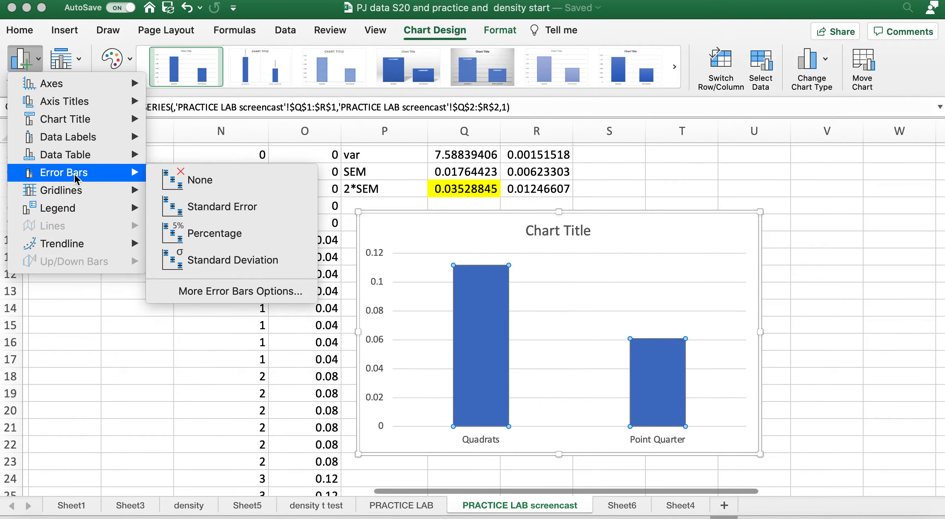
click(219, 289)
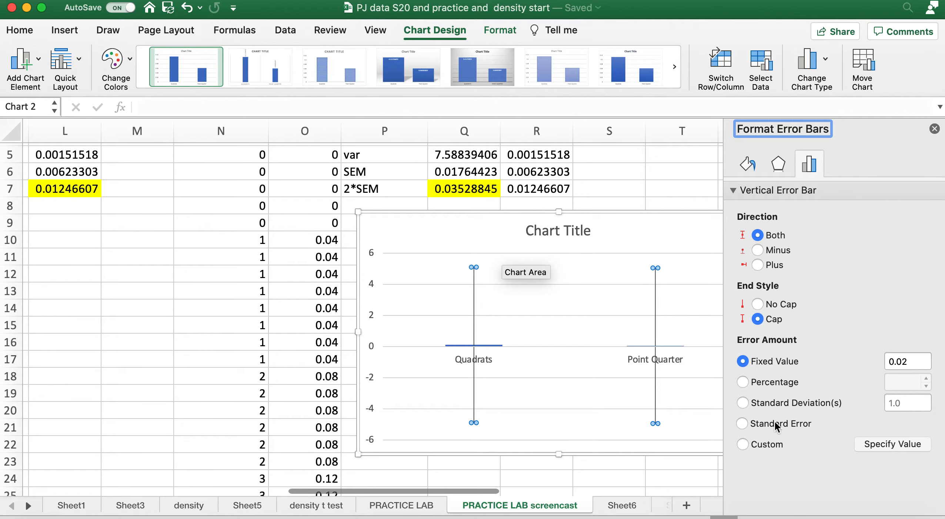
click(742, 444)
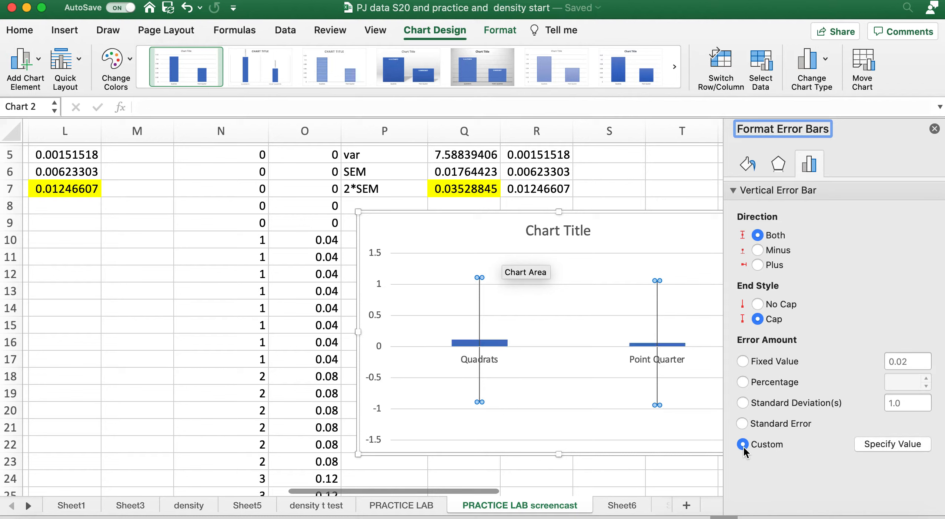
Specify the 2*SEM cells Q7:R7 as both the positive and negative custom error values
click(871, 445)
drag(475, 142, 349, 276)
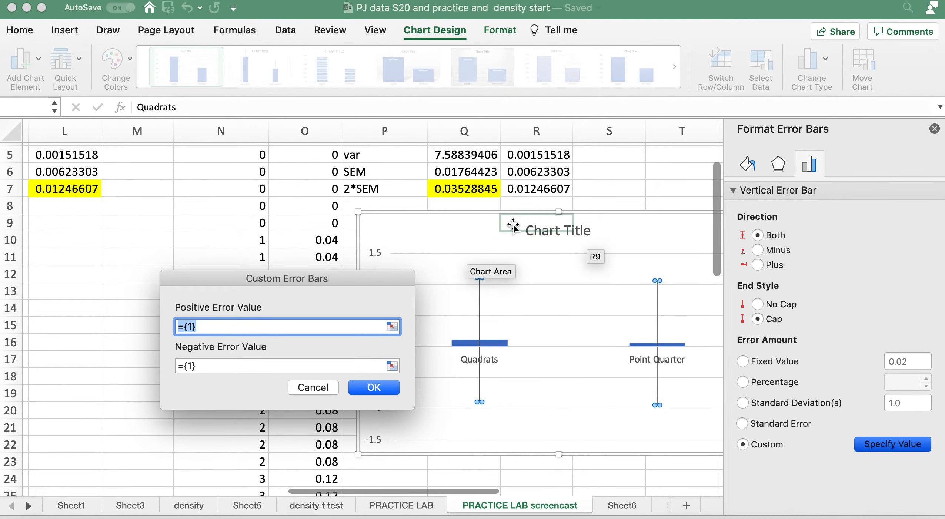
drag(449, 194, 554, 186)
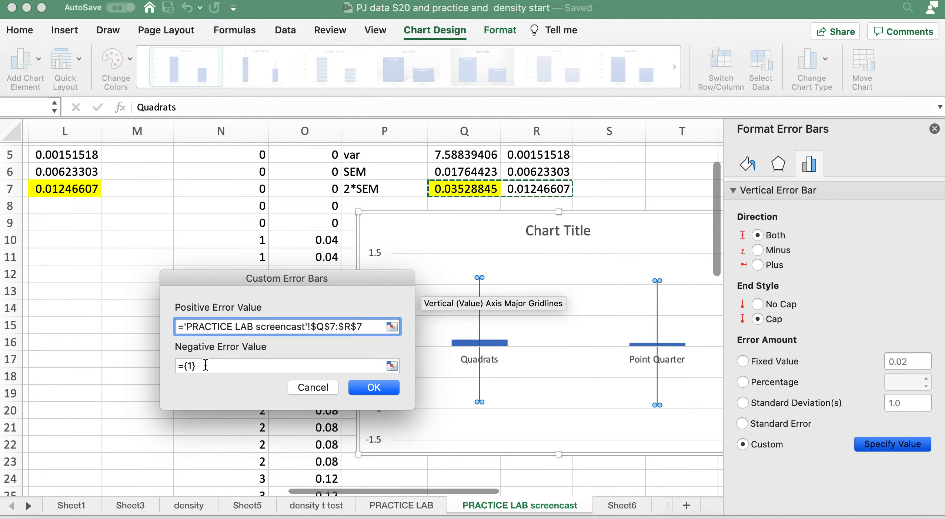
drag(200, 366, 178, 367)
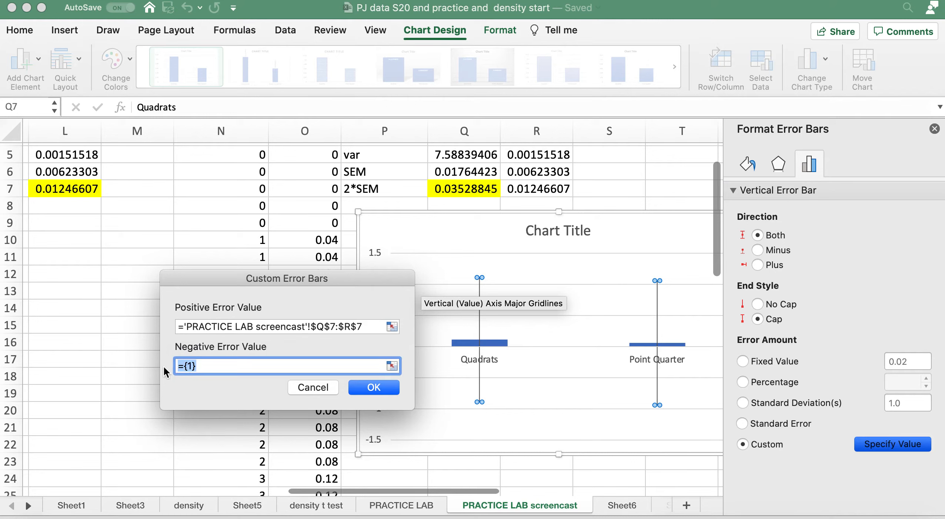
drag(458, 192, 526, 195)
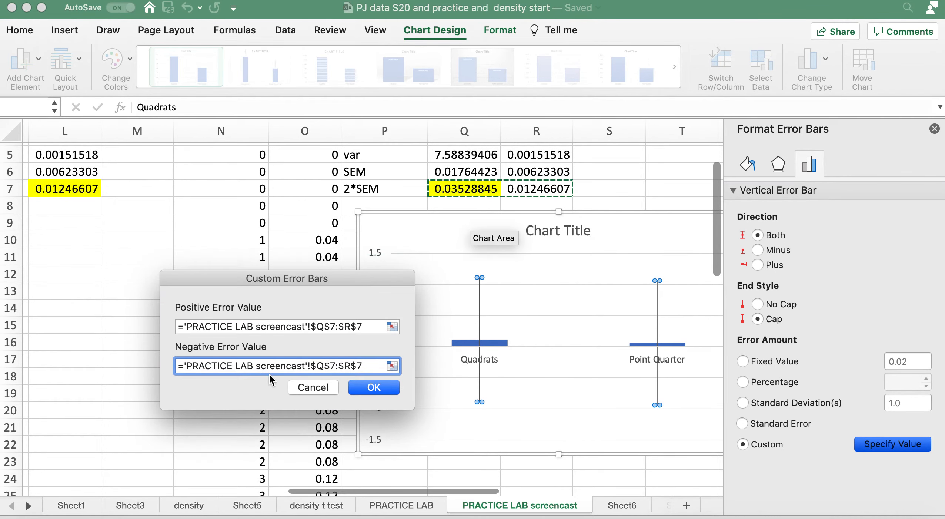
click(381, 390)
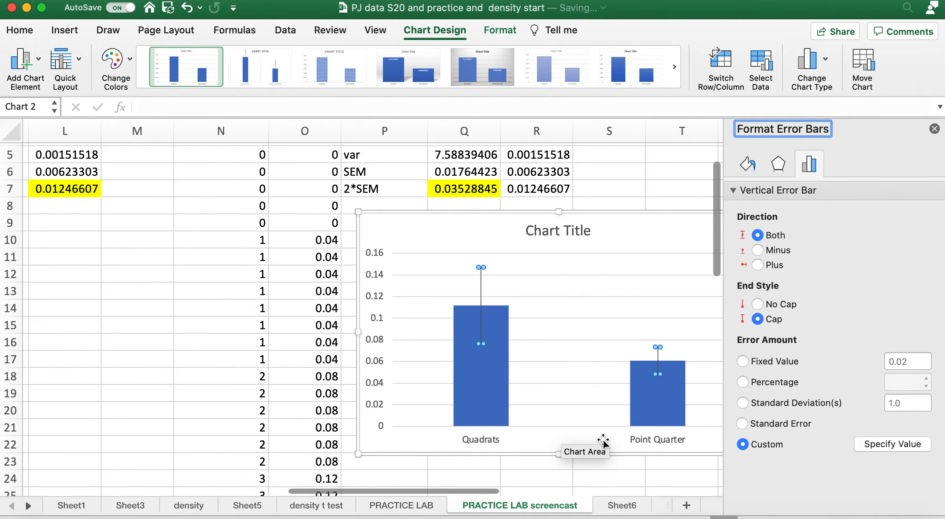
Give the column series a white outline and select only the Quadrats column
click(490, 400)
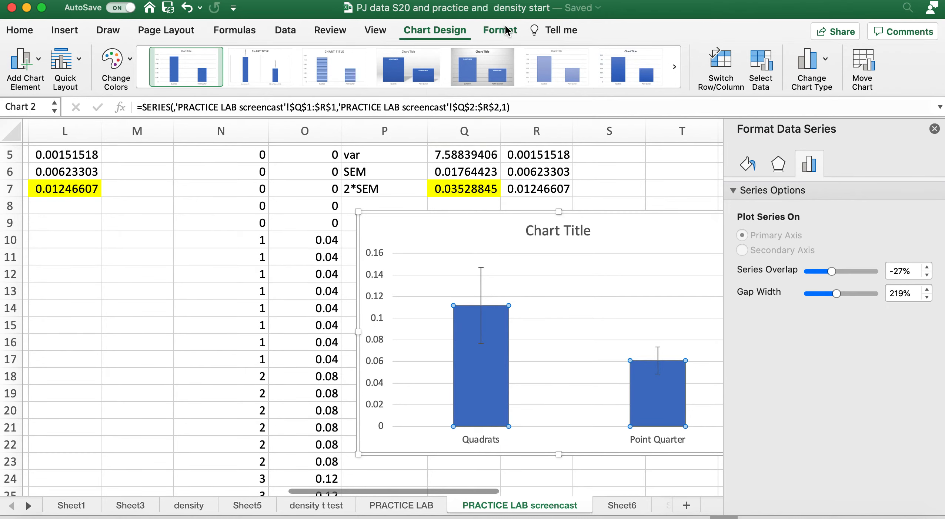
click(116, 61)
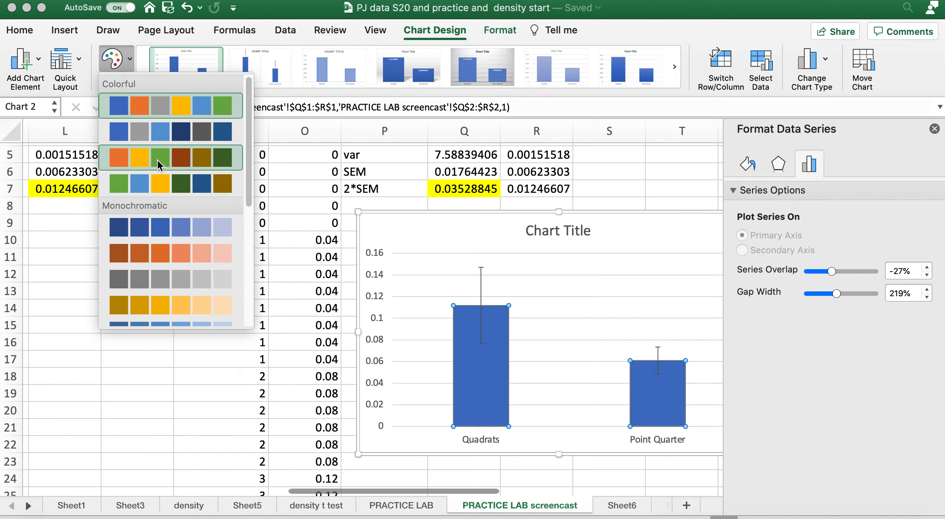
click(128, 55)
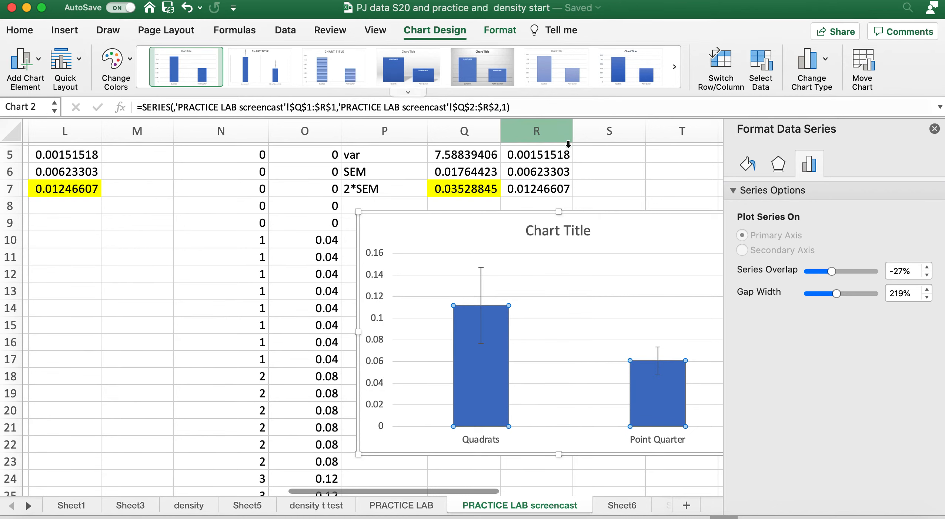
scroll(571, 241, down, 2)
scroll(571, 242, right, 1)
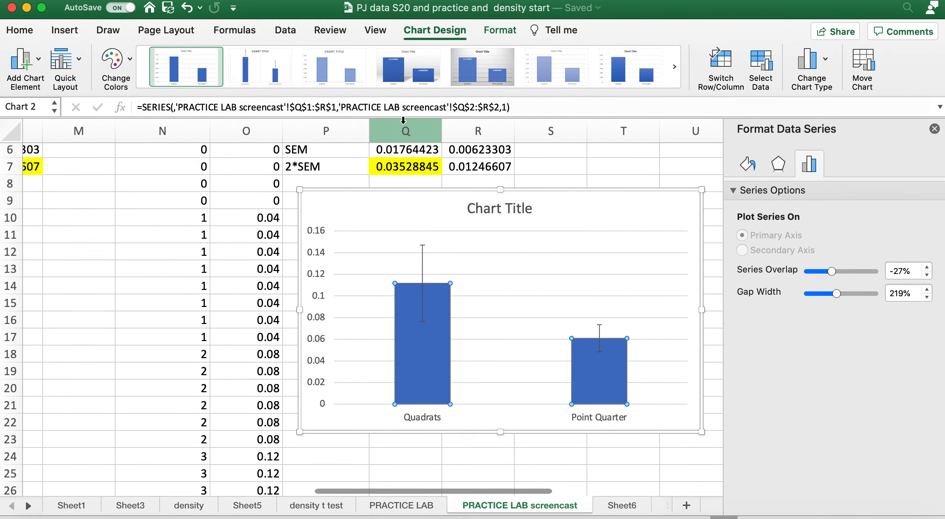
click(500, 30)
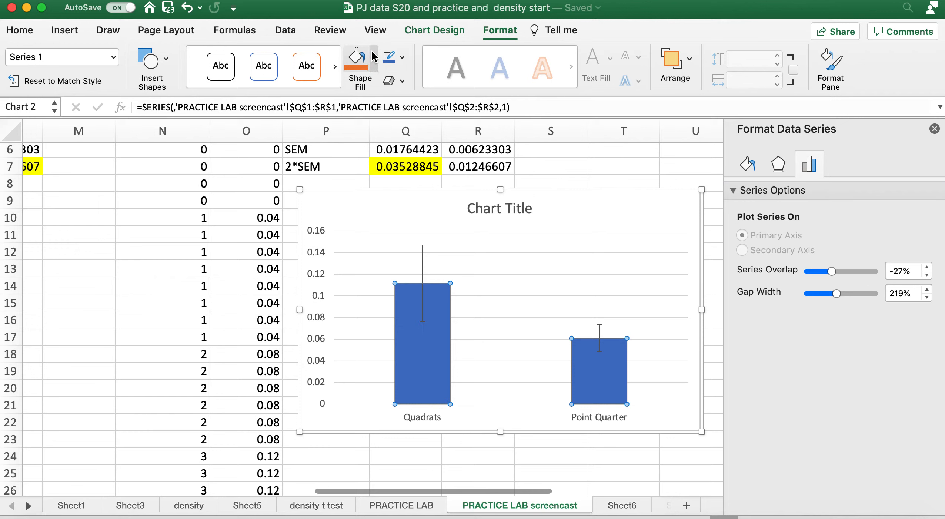
click(402, 58)
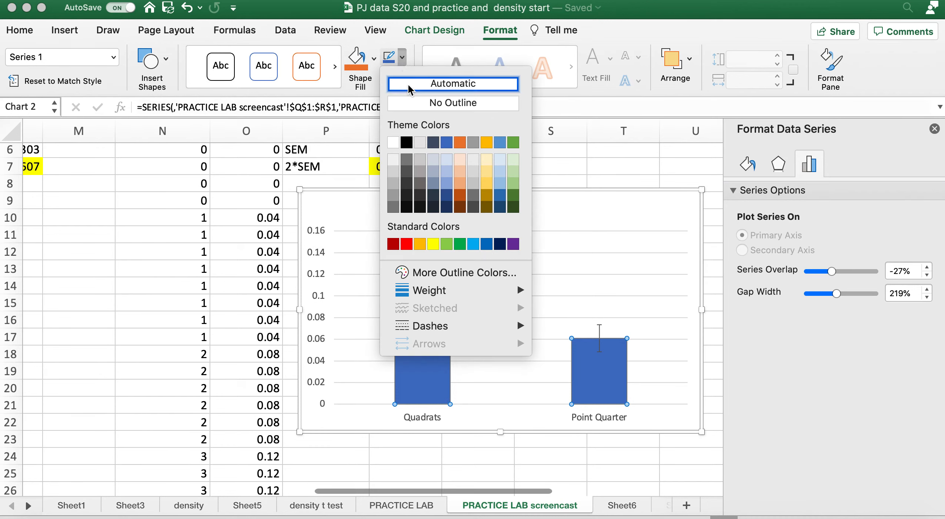
click(393, 145)
click(426, 348)
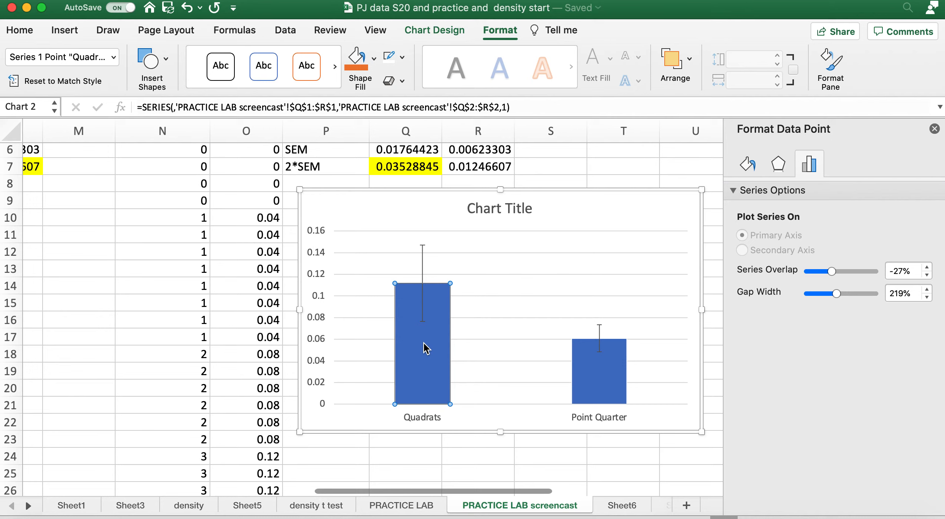